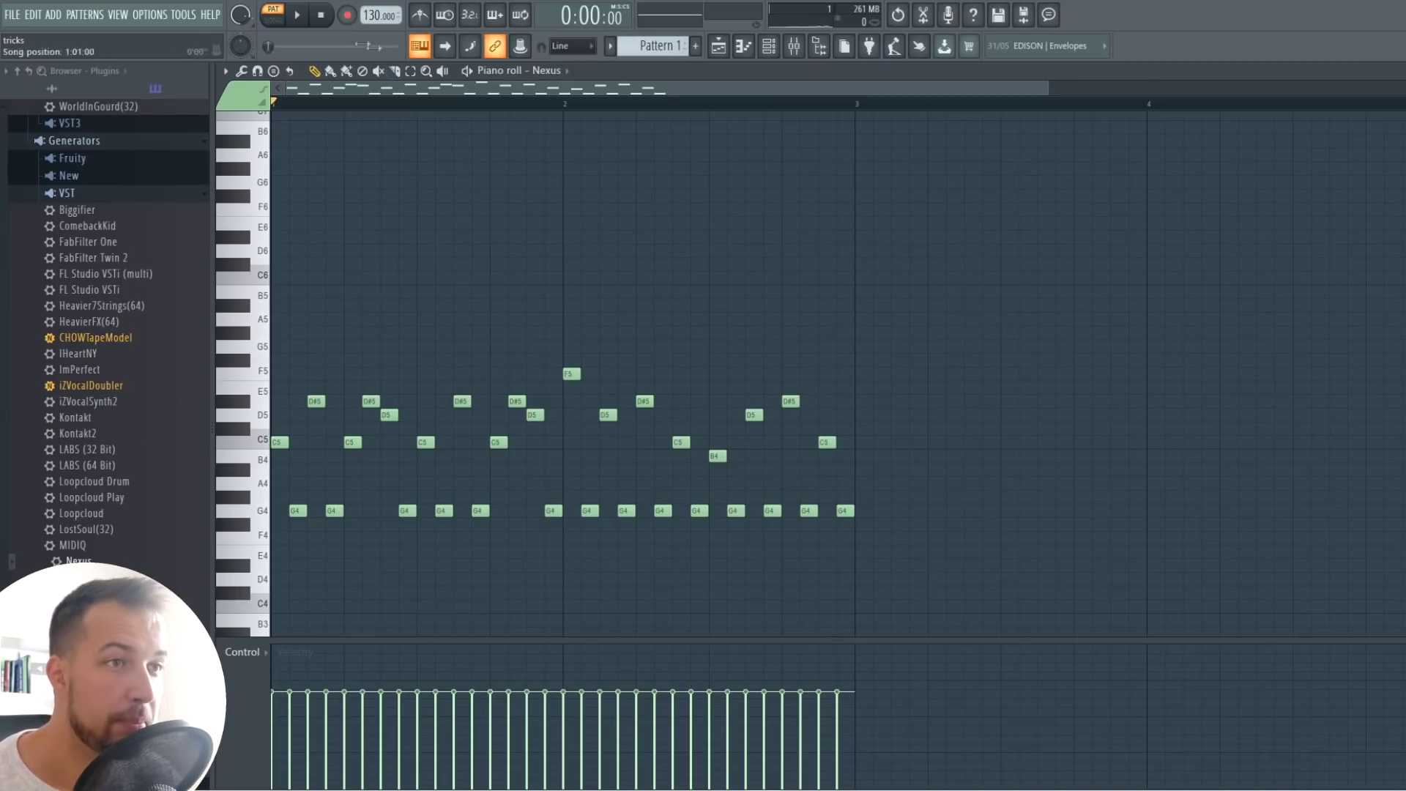
Stretch the whole Nexus melody from two bars to four bars, playing it before and after the change.
{"action": "left_click", "coordinate": [298, 16]}
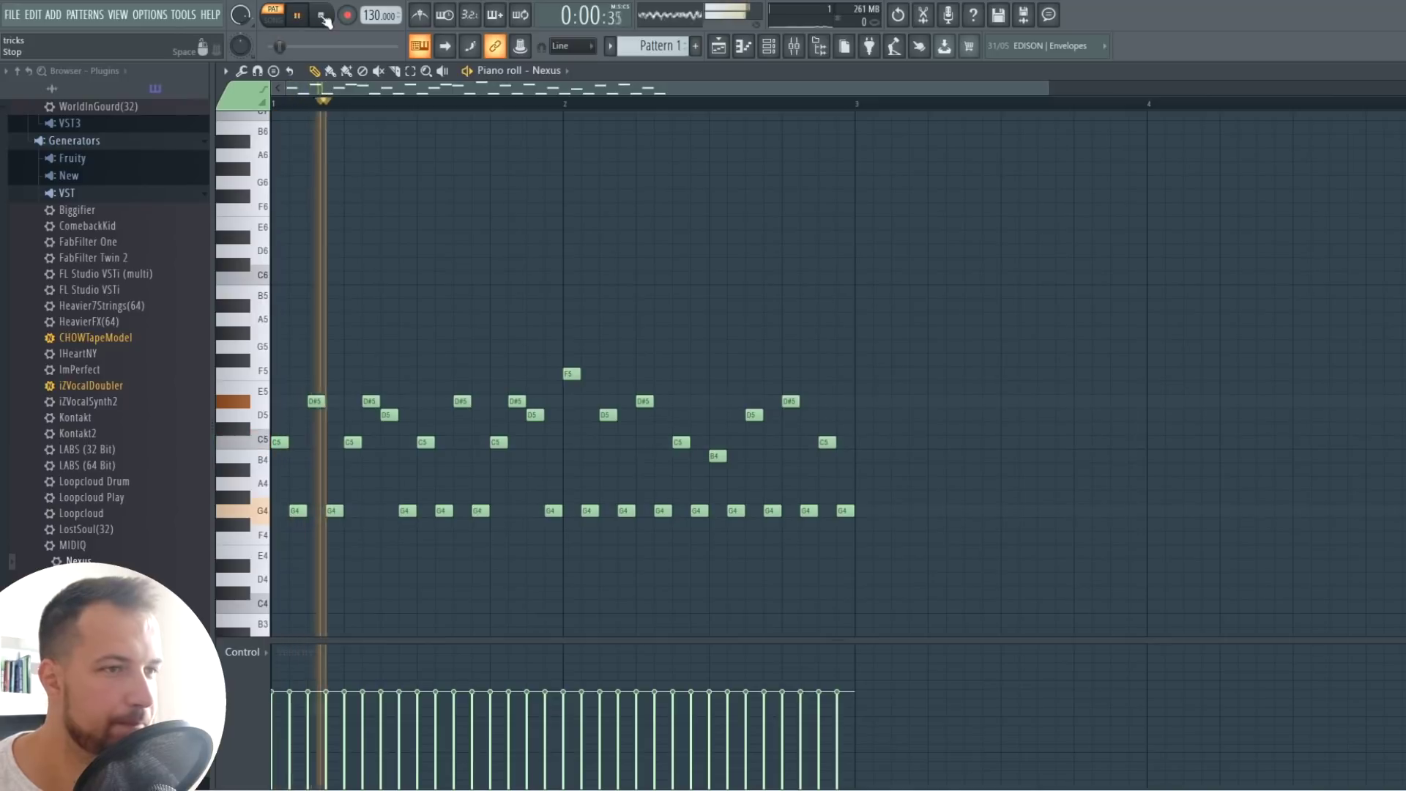
{"action": "left_click", "coordinate": [323, 16]}
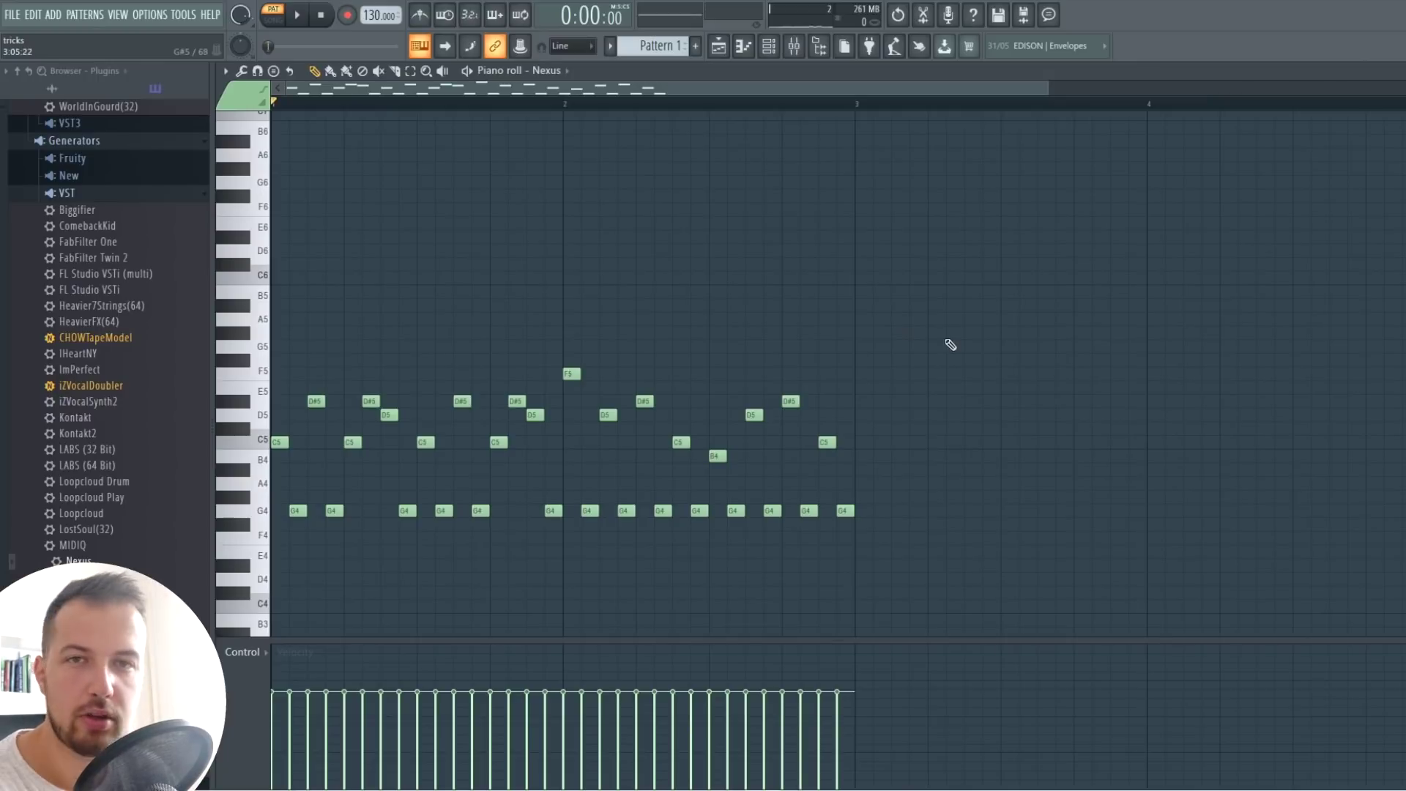
{"action": "left_click_drag", "start_coordinate": [977, 285], "coordinate": [233, 586]}
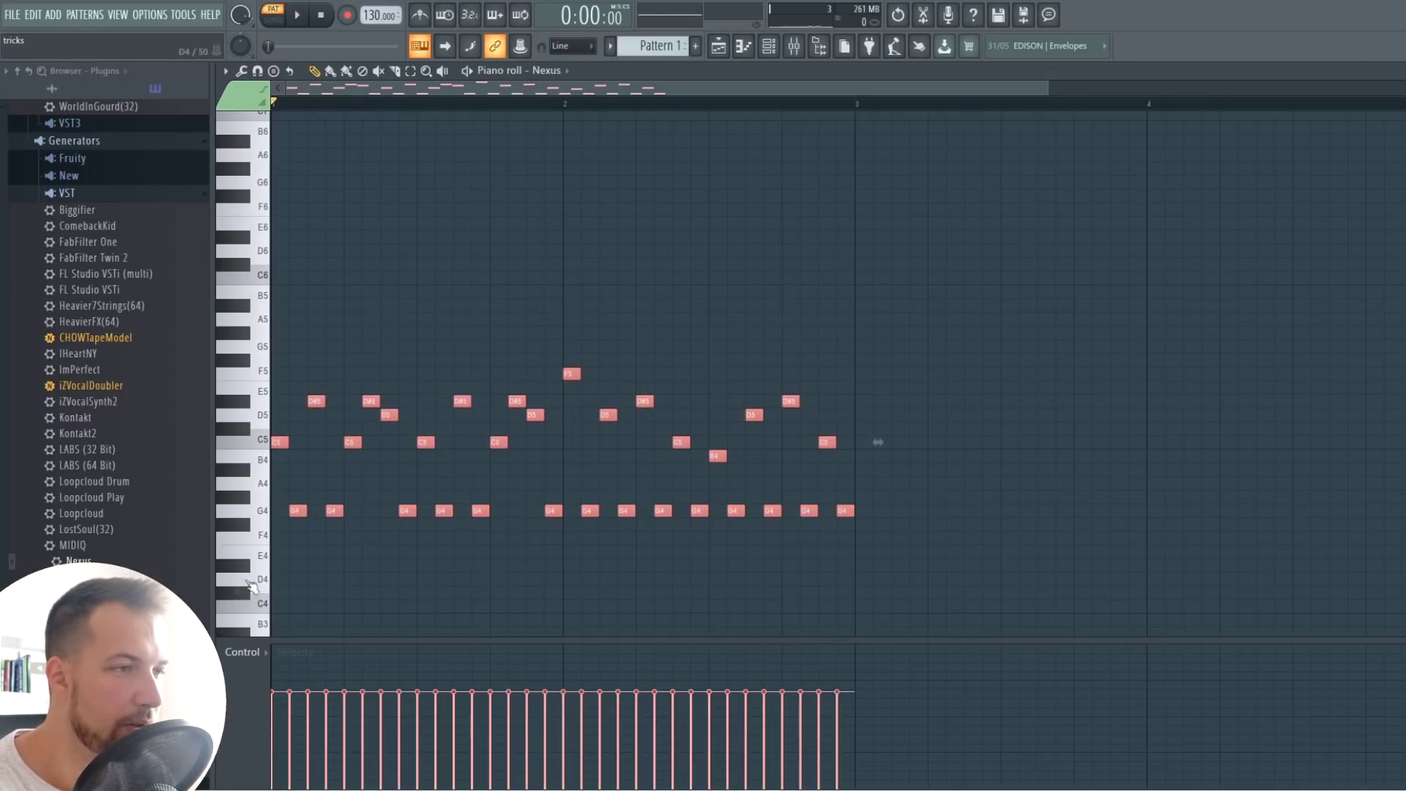
{"action": "left_click_drag", "start_coordinate": [879, 443], "coordinate": [1341, 458]}
{"action": "left_click_drag", "start_coordinate": [586, 89], "coordinate": [473, 155]}
{"action": "key", "text": "ctrl+d"}
{"action": "key", "text": "space"}
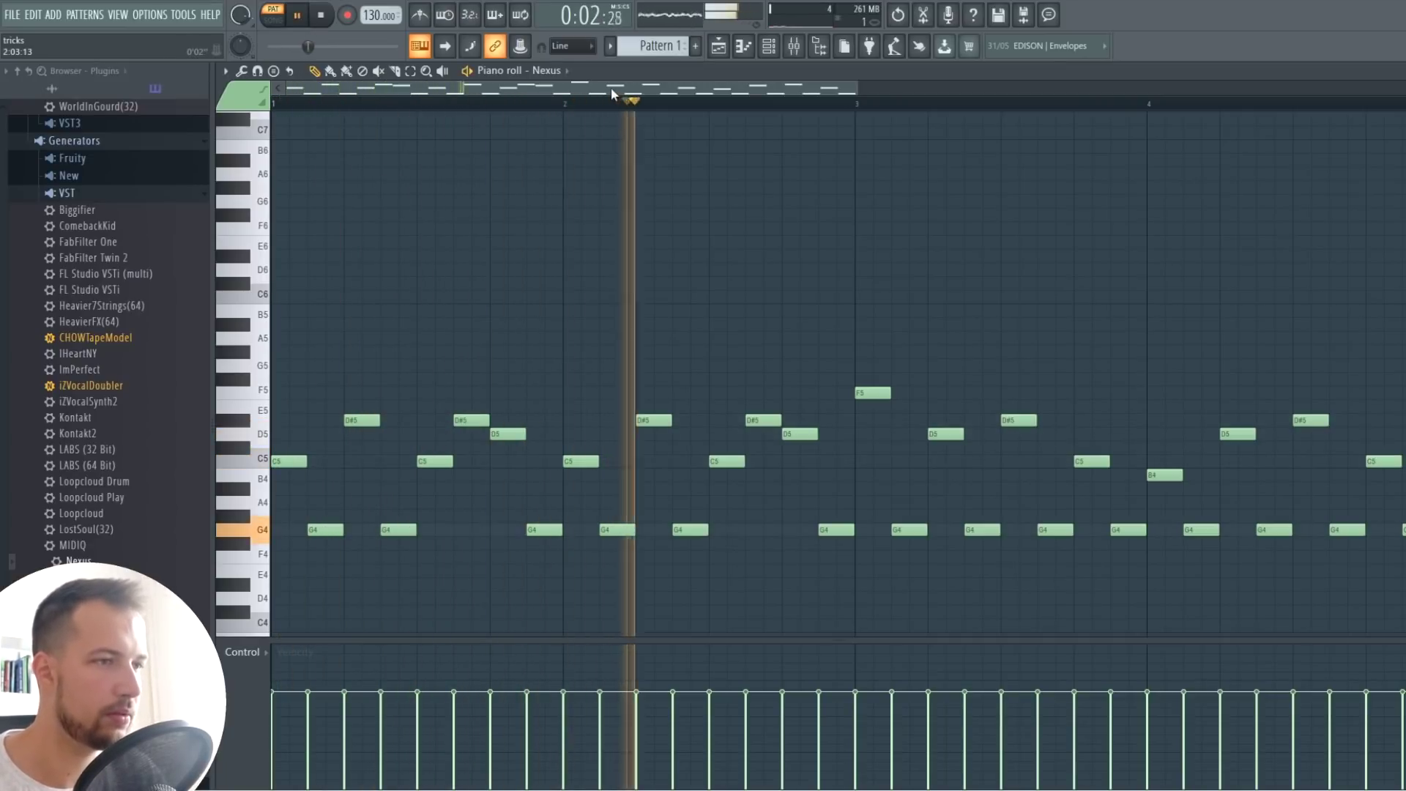
{"action": "left_click_drag", "start_coordinate": [610, 90], "coordinate": [759, 94]}
{"action": "key", "text": "space"}
Compress all the melody notes to half their length so they span two bars, and play the pattern.
{"action": "key", "text": "ctrl+a"}
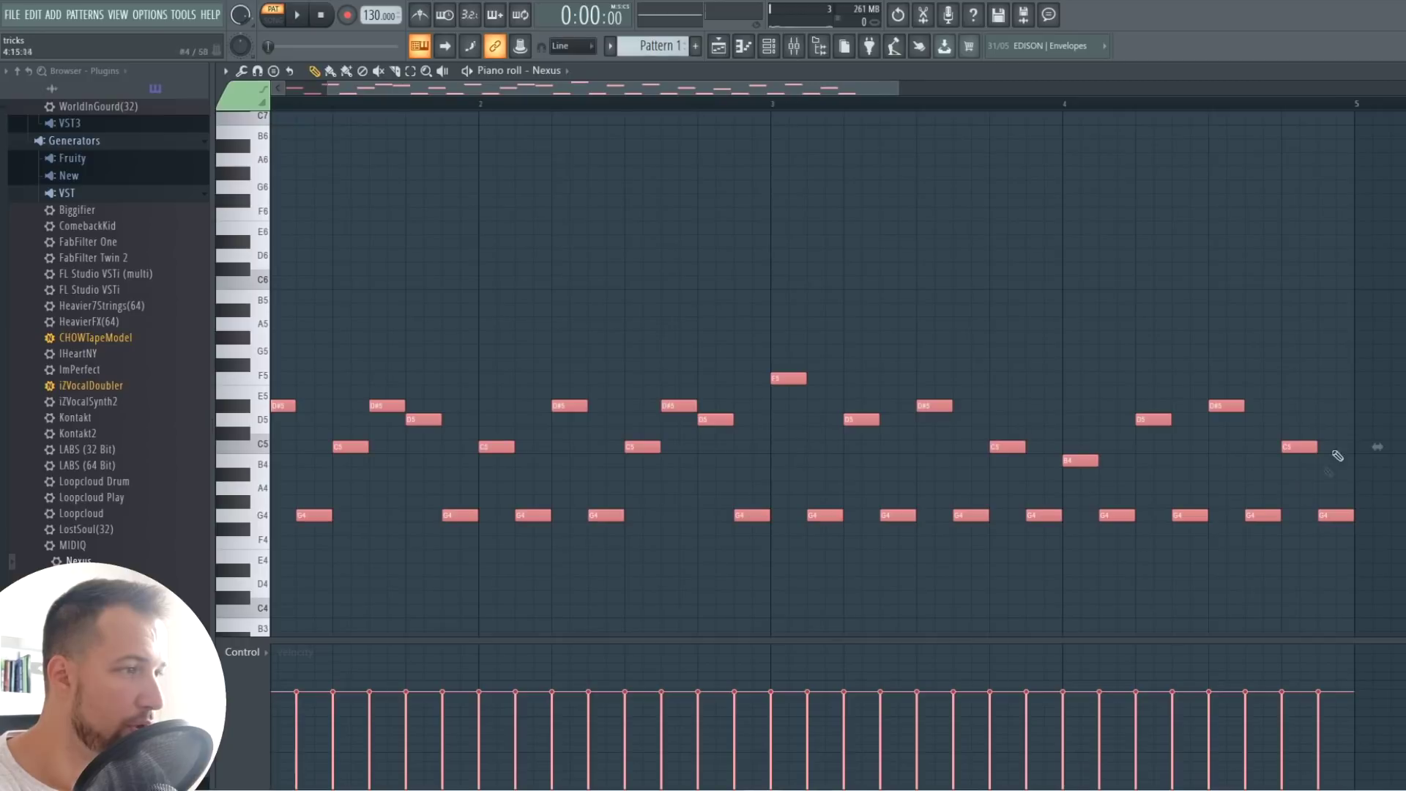
{"action": "left_click_drag", "start_coordinate": [1365, 449], "coordinate": [847, 450]}
{"action": "key", "text": "space"}
{"action": "key", "text": "space"}
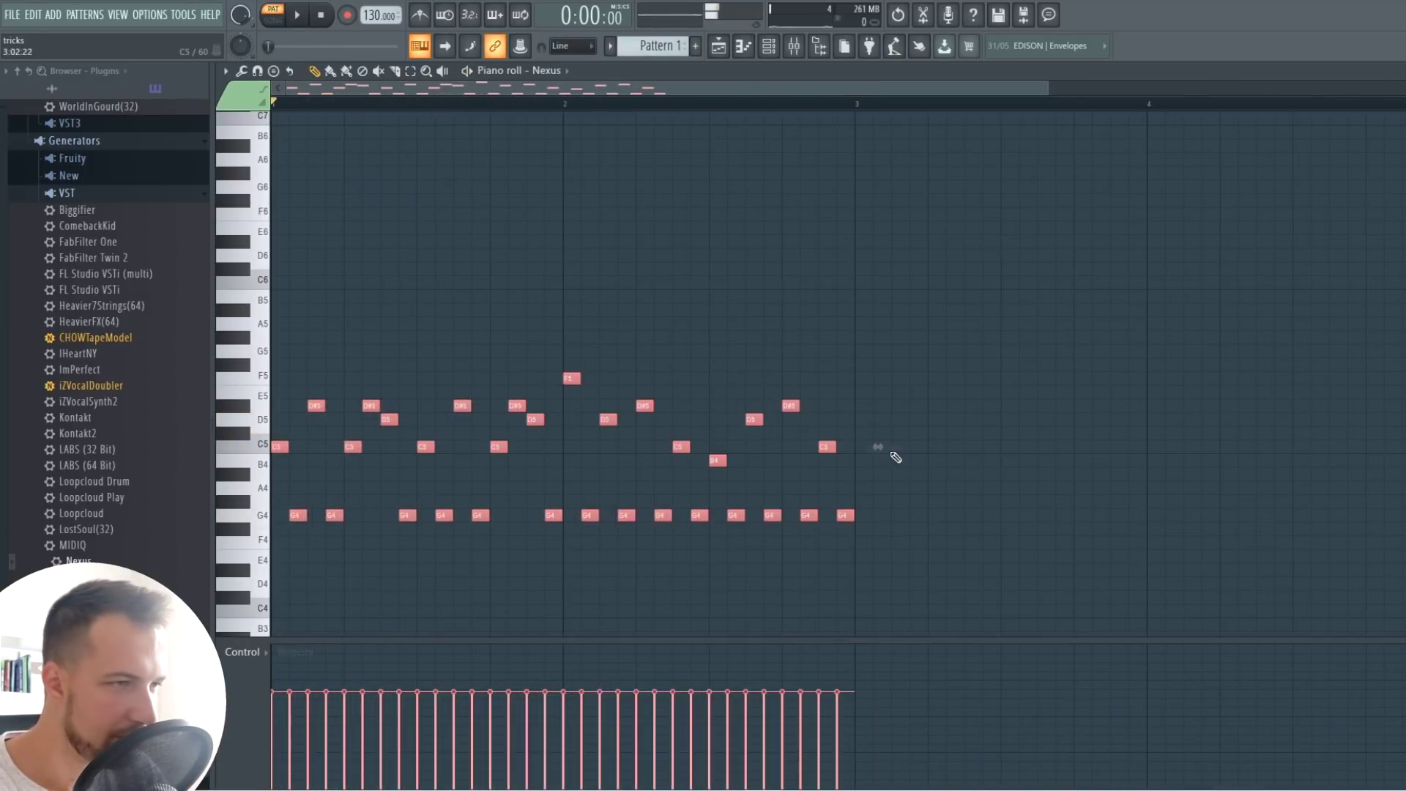
{"action": "key", "text": "space"}
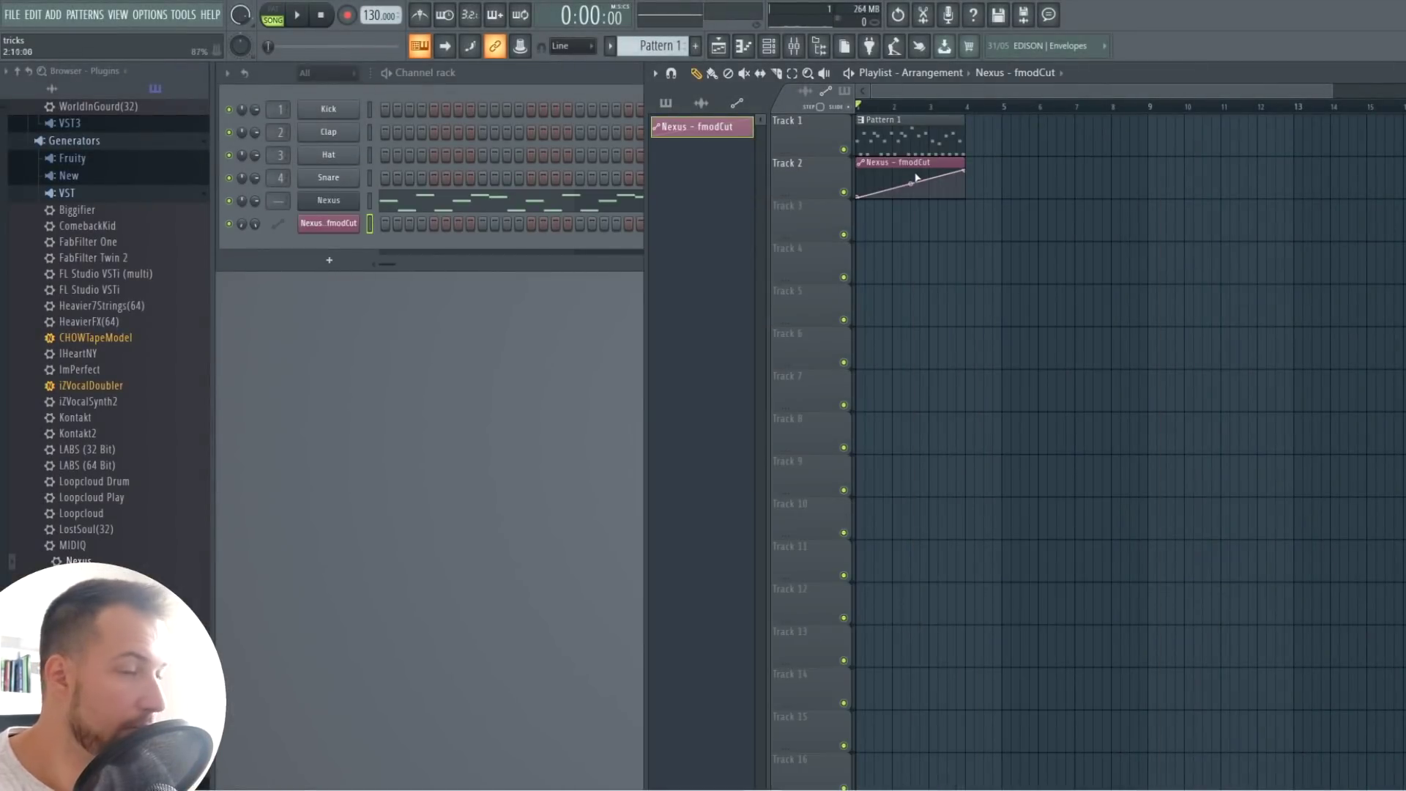
Play the arrangement to hear the Nexus melody with its rising fmodCut automation clip.
{"action": "key", "text": "space"}
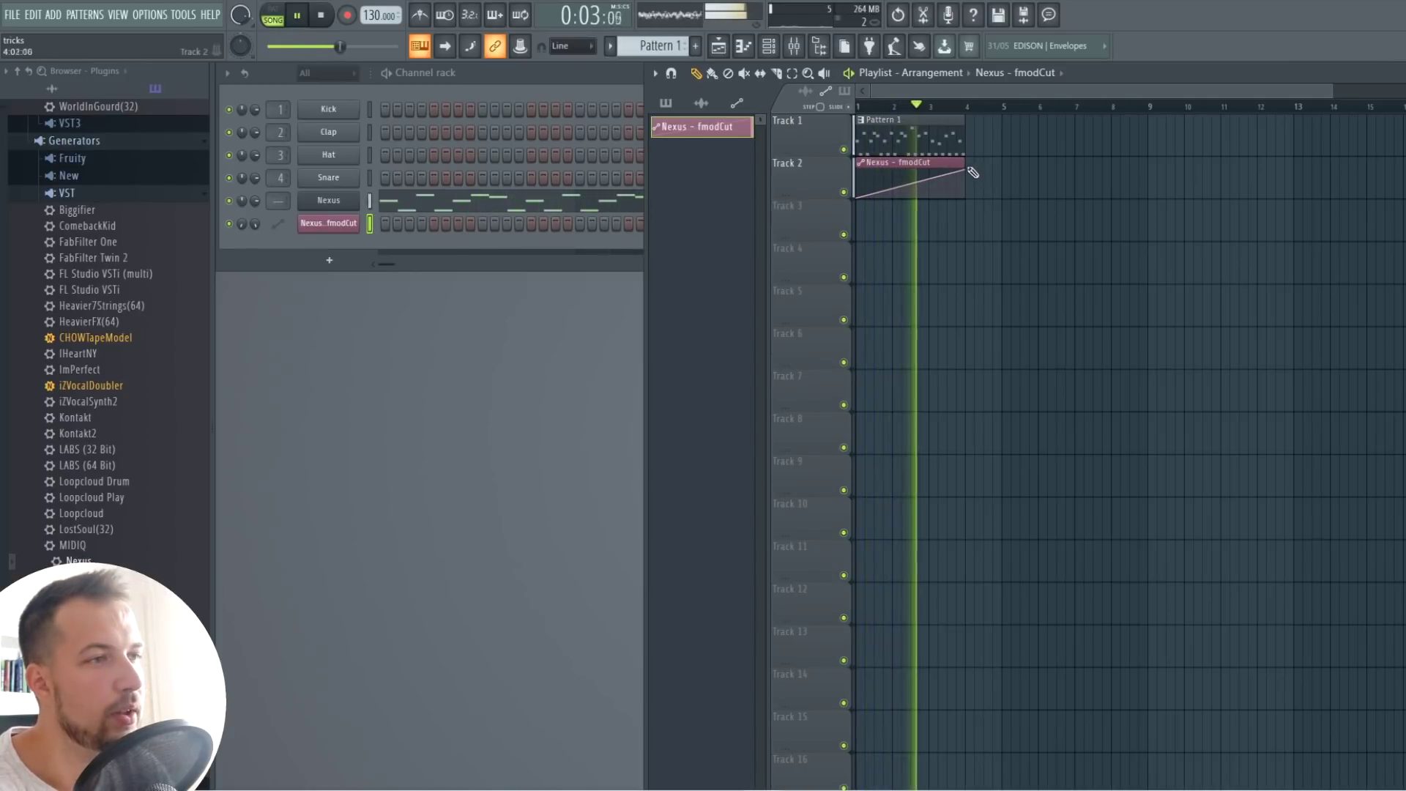
{"action": "key", "text": "space"}
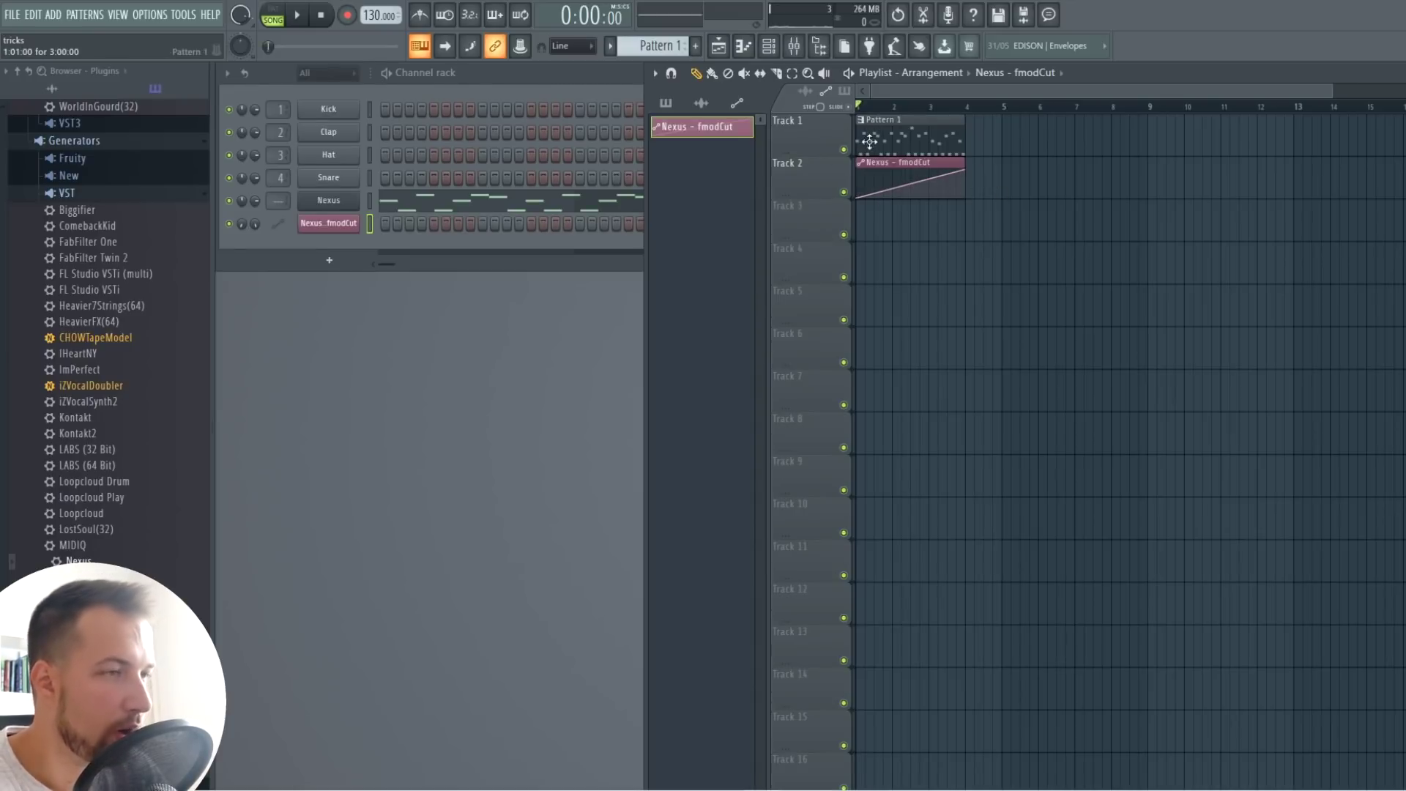
{"action": "key", "text": "space"}
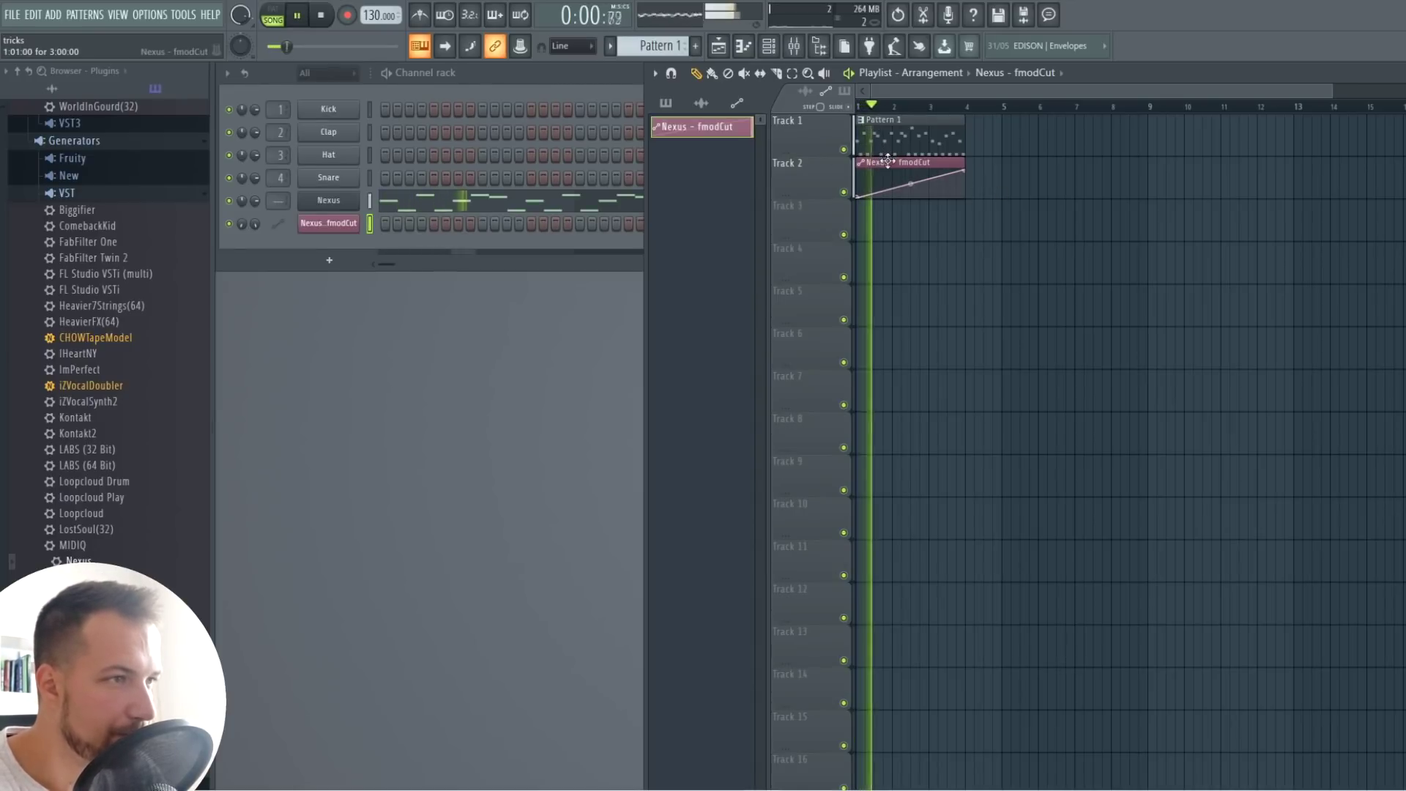
Examine the fmodCut automation clip's settings and the filter modulation cutoff control it drives in the Nexus plugin.
{"action": "double_click", "coordinate": [879, 162]}
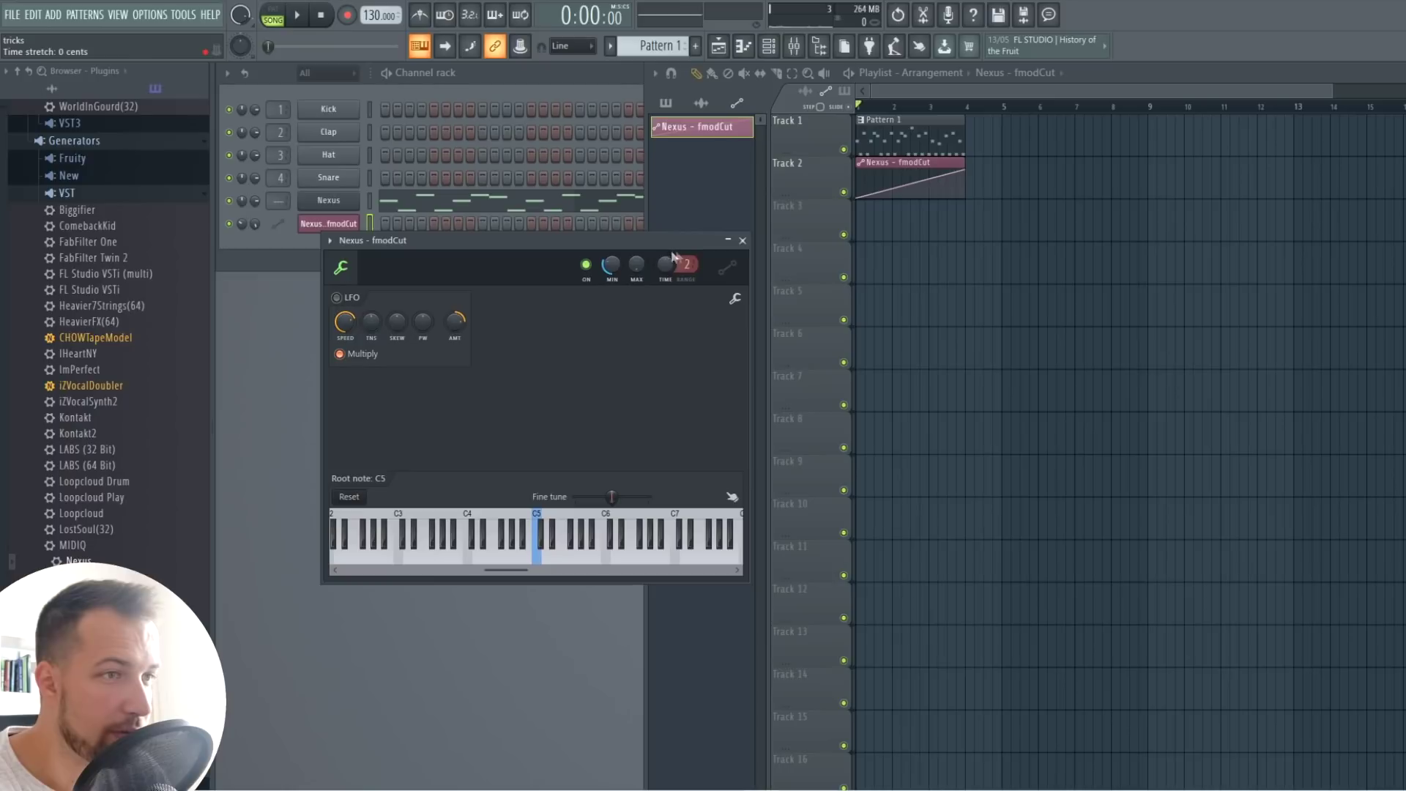
{"action": "left_click", "coordinate": [344, 203]}
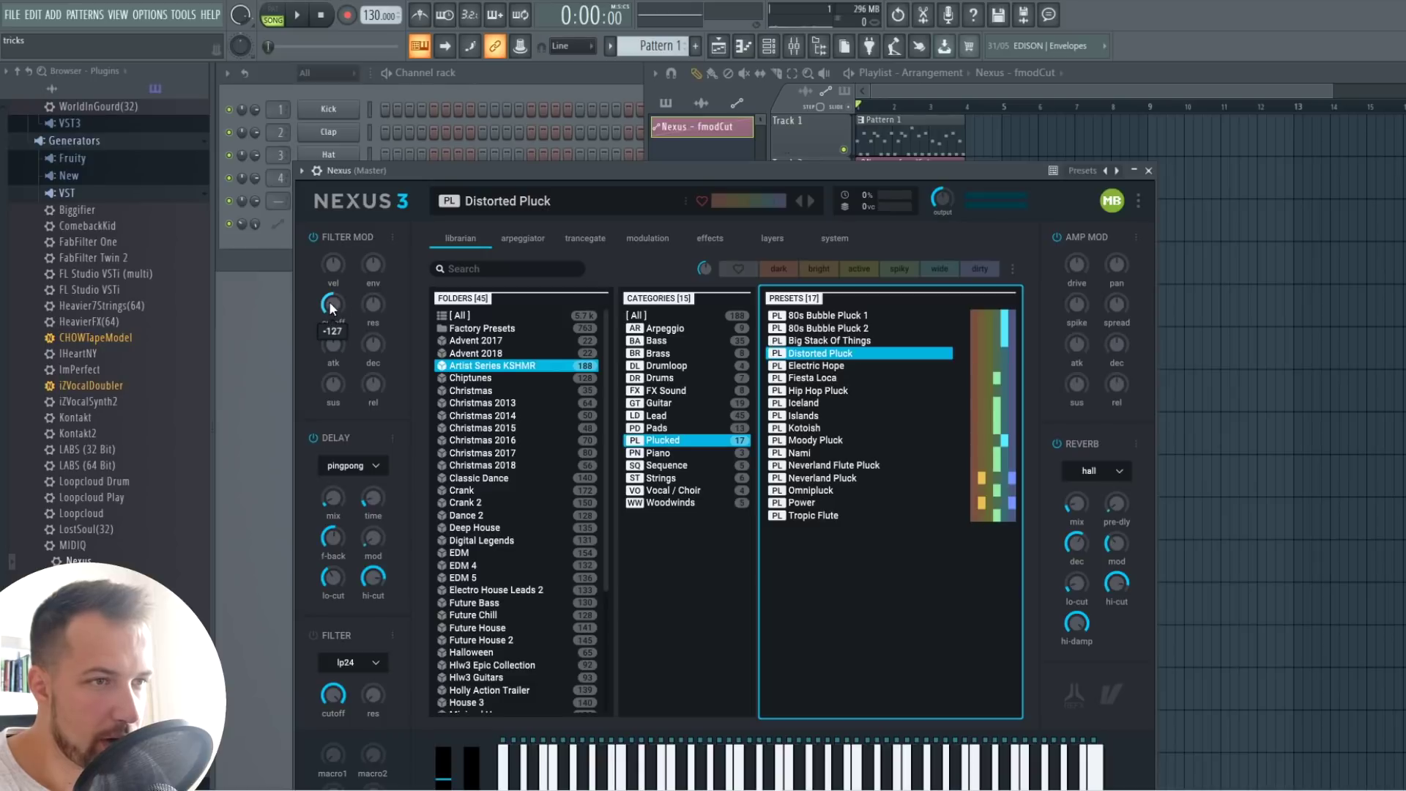
{"action": "left_click", "coordinate": [1148, 172]}
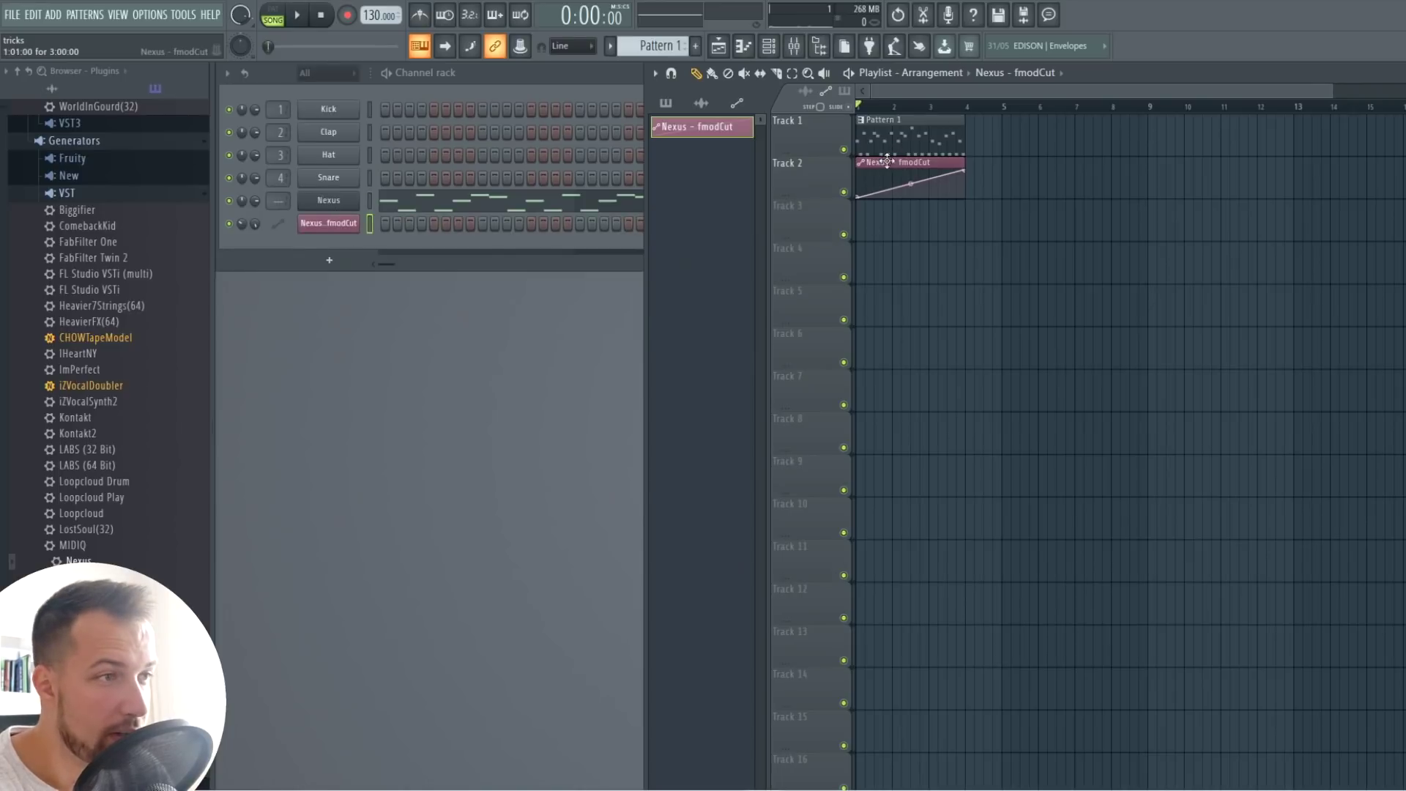
Lower the fmodCut automation clip's minimum level and set its maximum level to 62%, playing the arrangement to hear the sweep.
{"action": "double_click", "coordinate": [887, 161]}
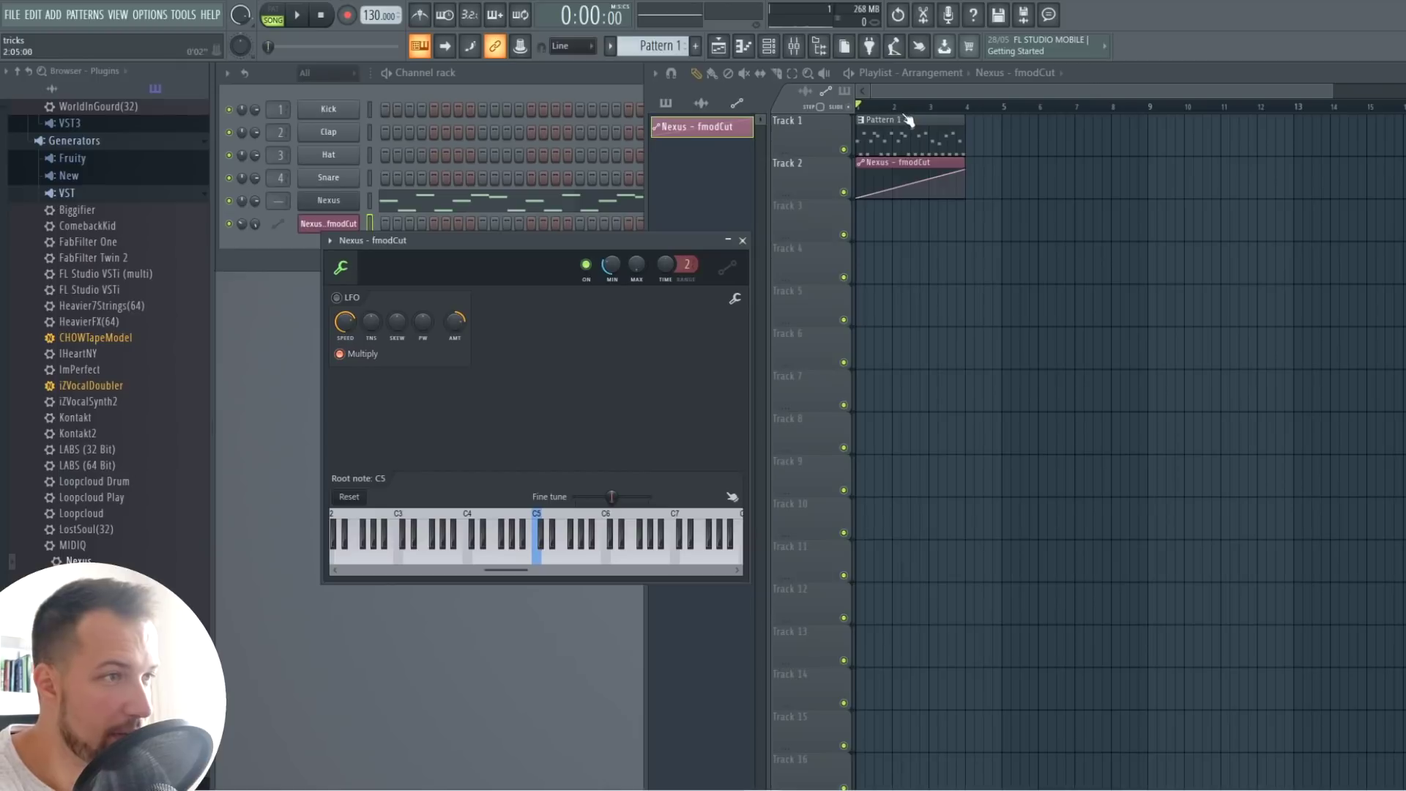
{"action": "key", "text": "space"}
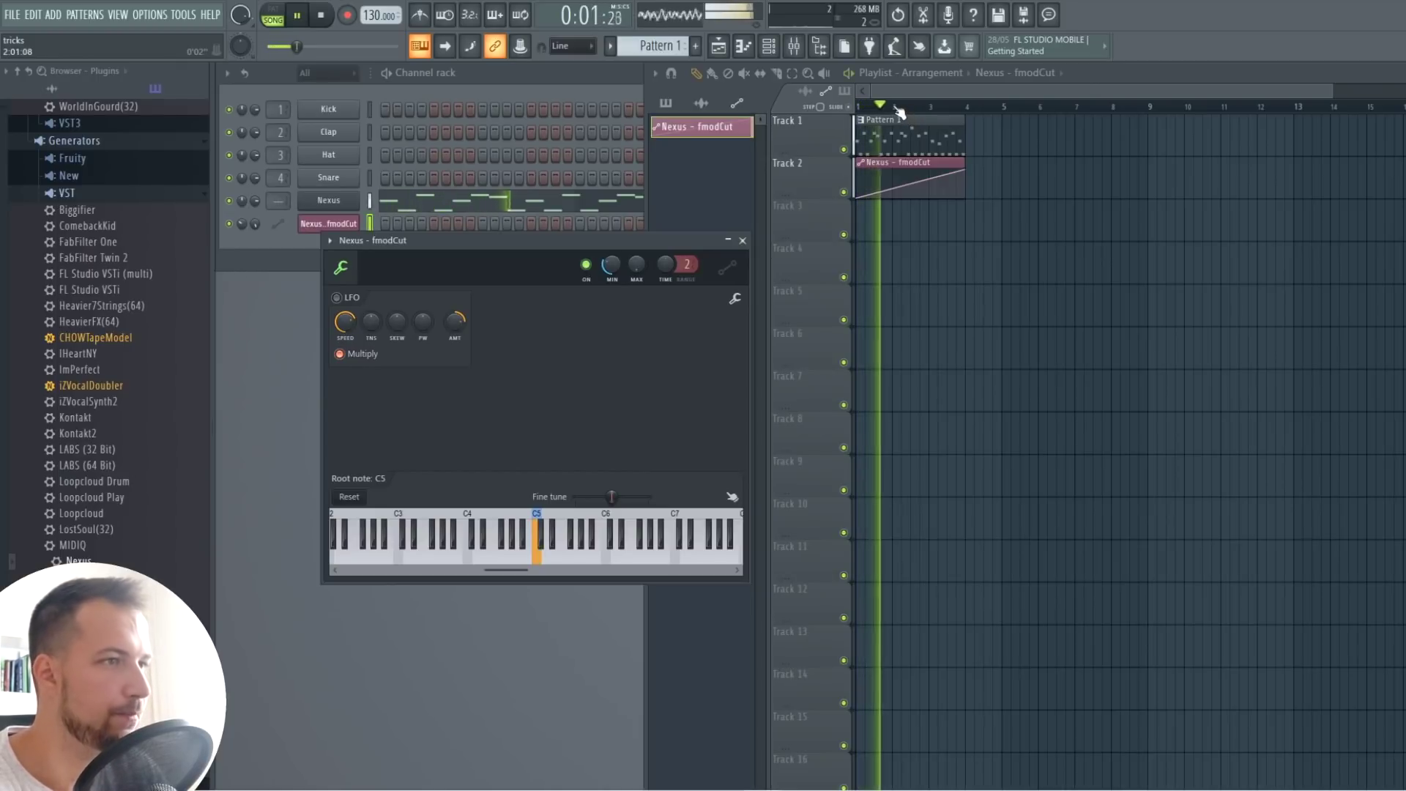
{"action": "key", "text": "space"}
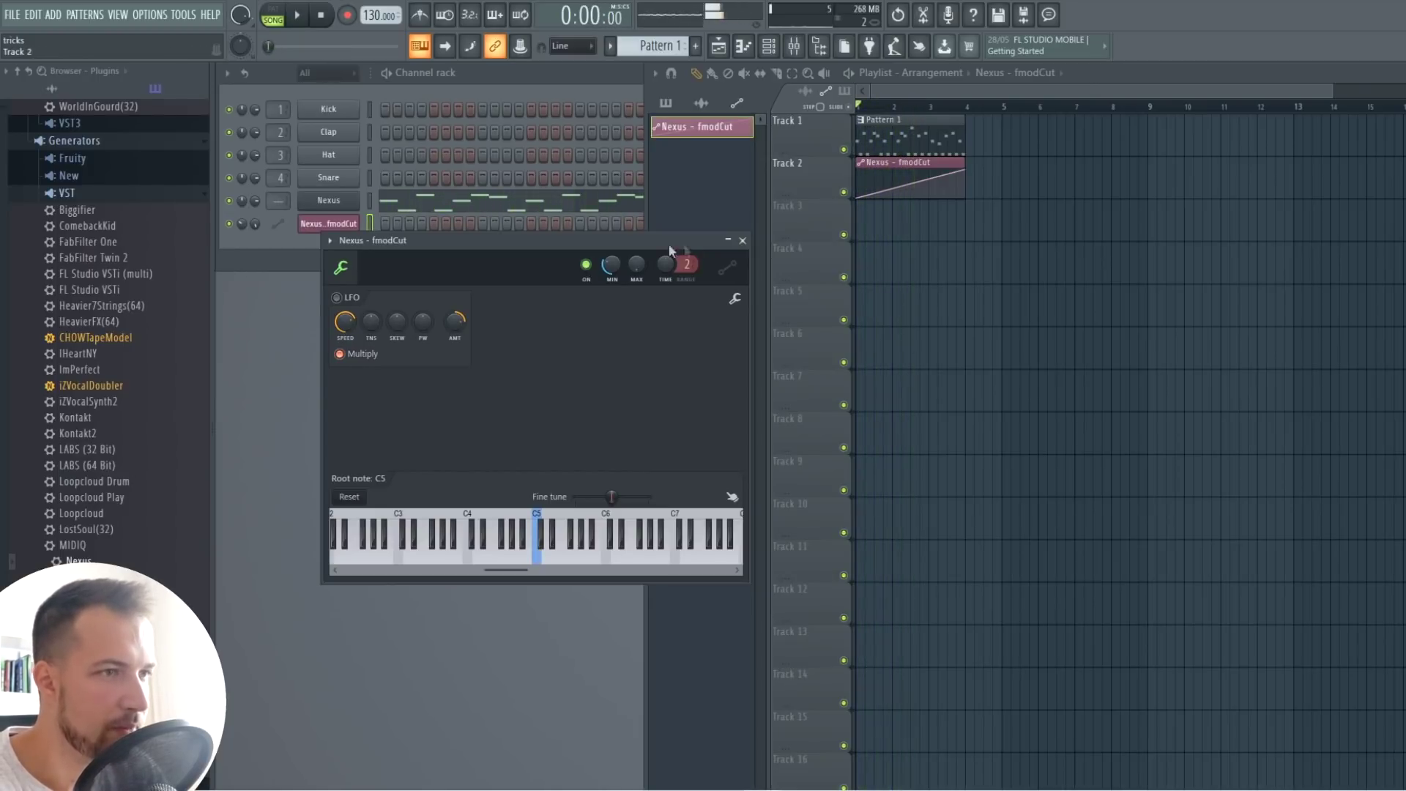
{"action": "key", "text": "space"}
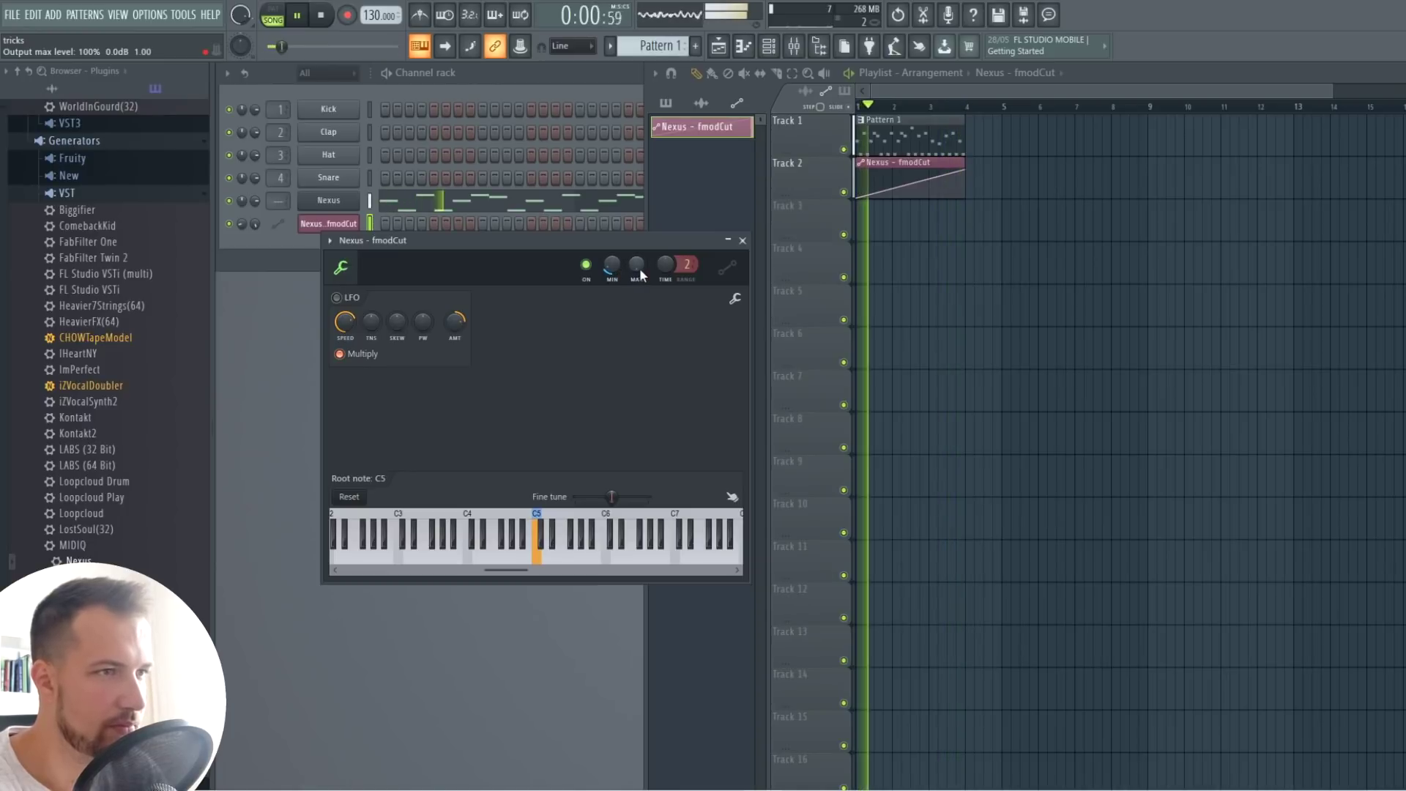
{"action": "key", "text": "space"}
{"action": "left_click_drag", "start_coordinate": [639, 267], "coordinate": [639, 292]}
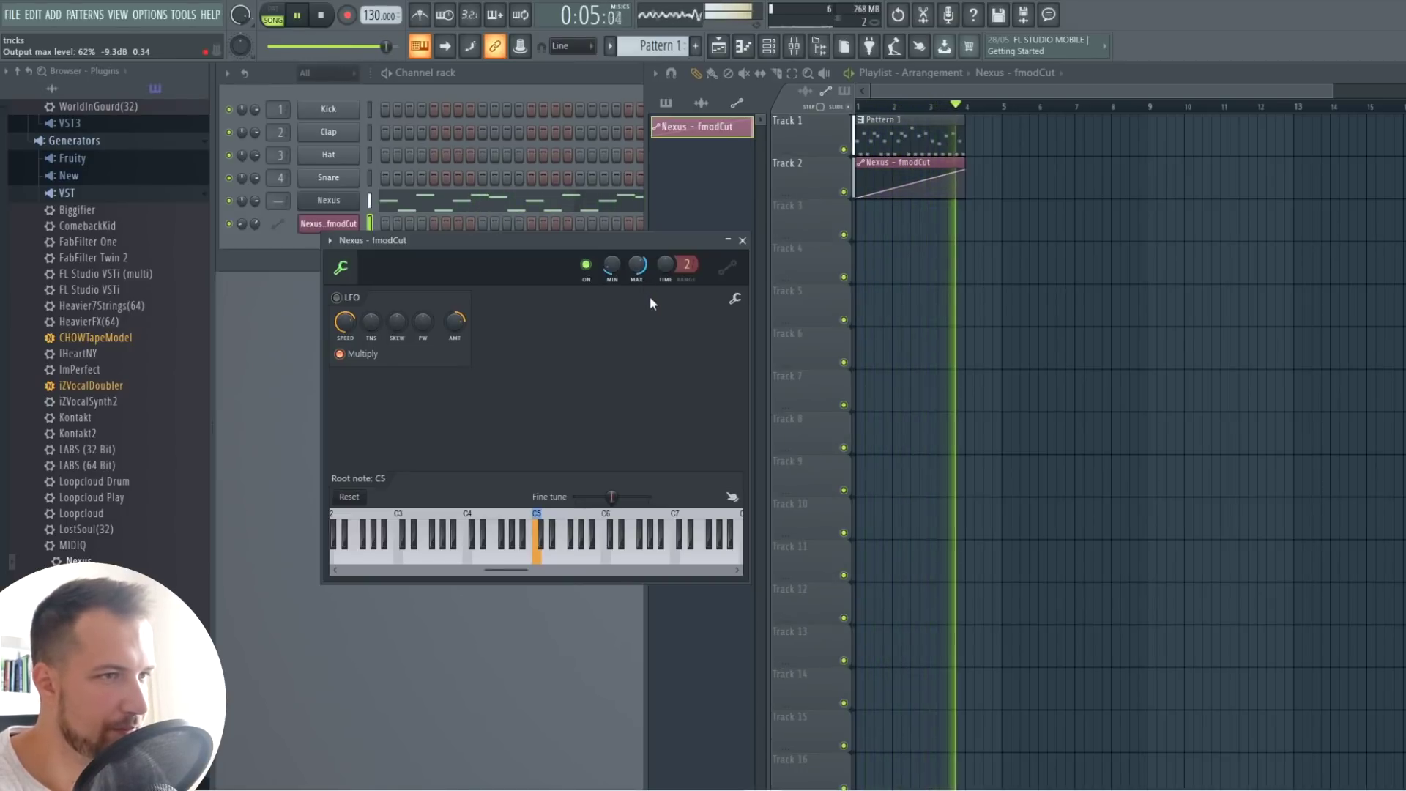
{"action": "key", "text": "space"}
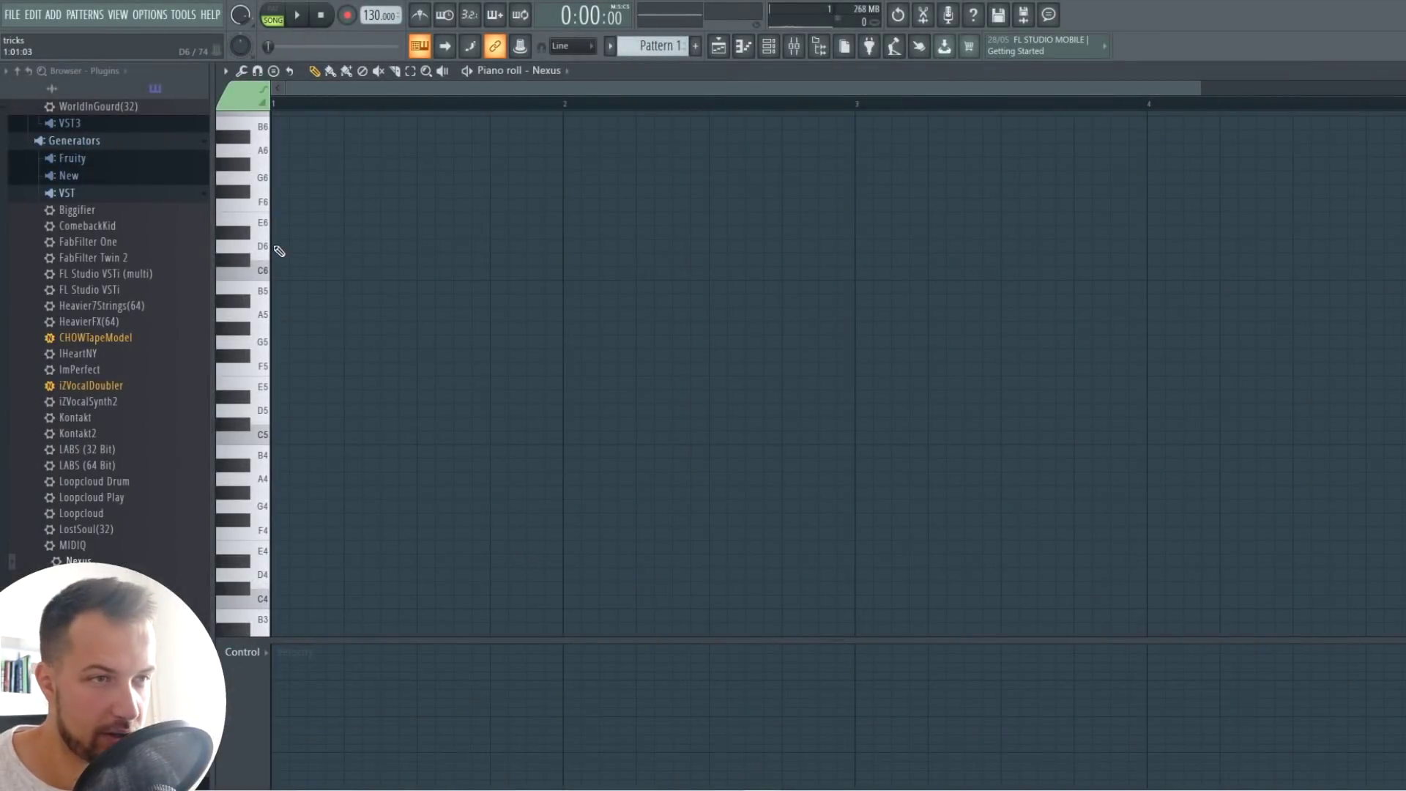
Draw a two-bar melody of sixteen random eighth notes between C5 and D6 in the empty Nexus piano roll and play it.
{"action": "left_click_drag", "start_coordinate": [328, 215], "coordinate": [273, 302], "text": "ctrl"}
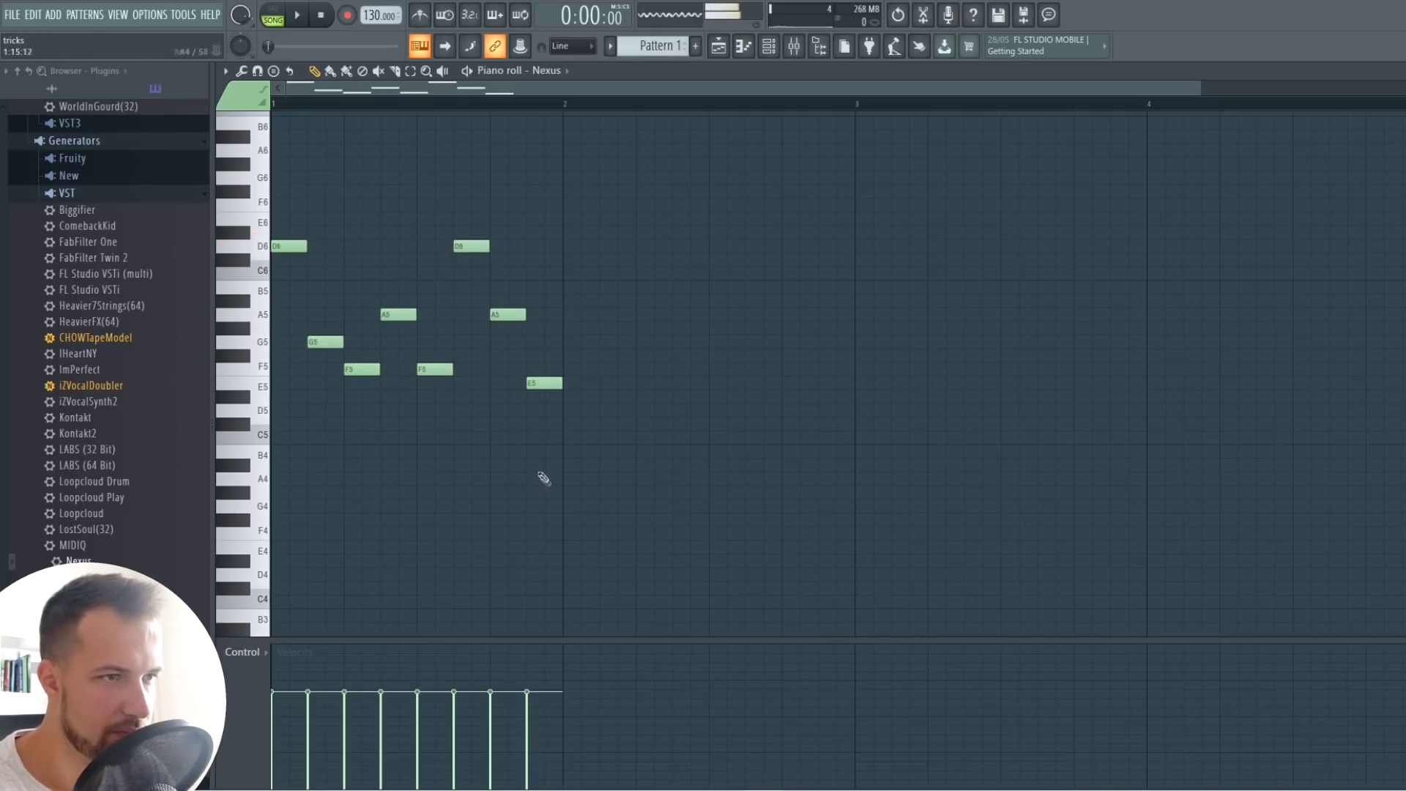
{"action": "left_click", "coordinate": [565, 438]}
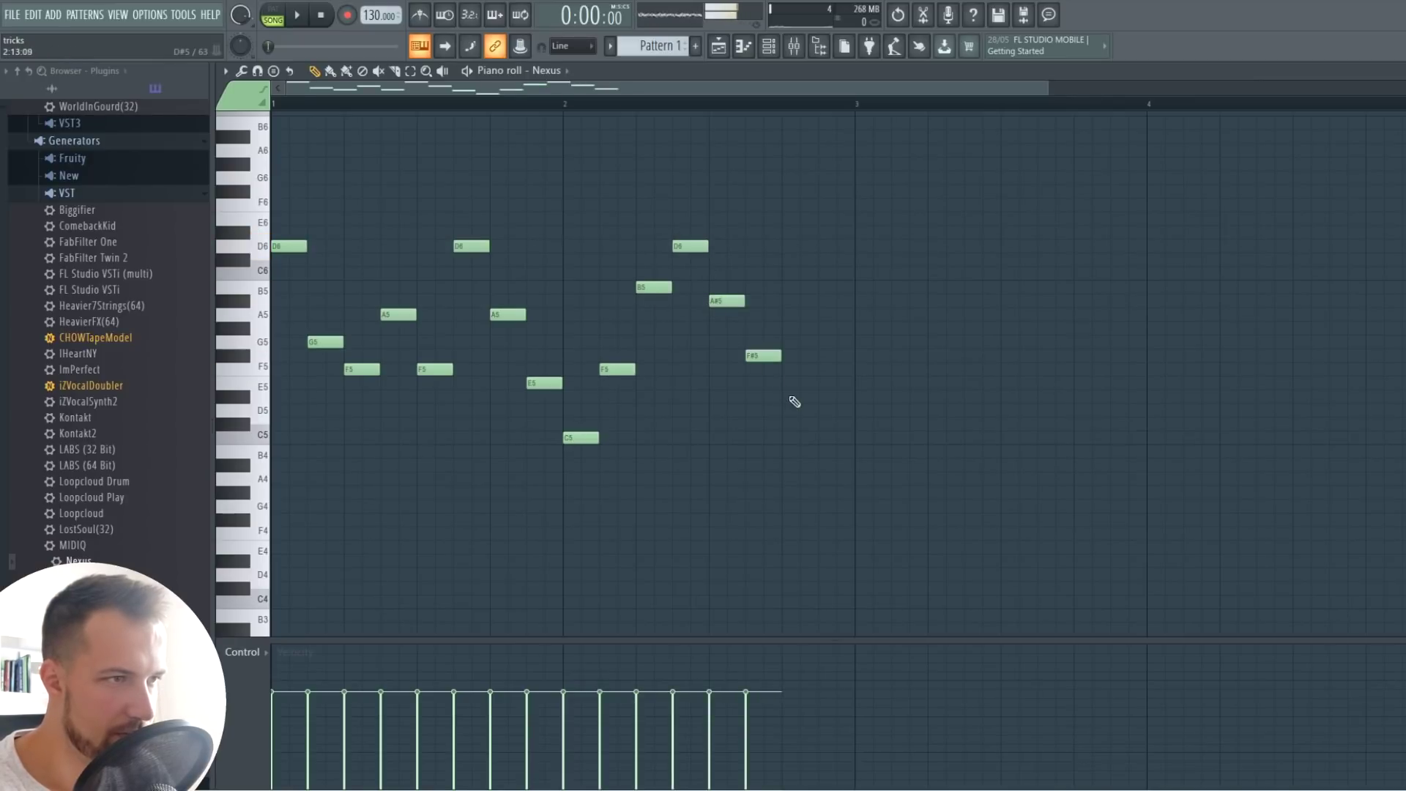
{"action": "left_click", "coordinate": [839, 440]}
{"action": "left_click_drag", "start_coordinate": [857, 438], "coordinate": [838, 438]}
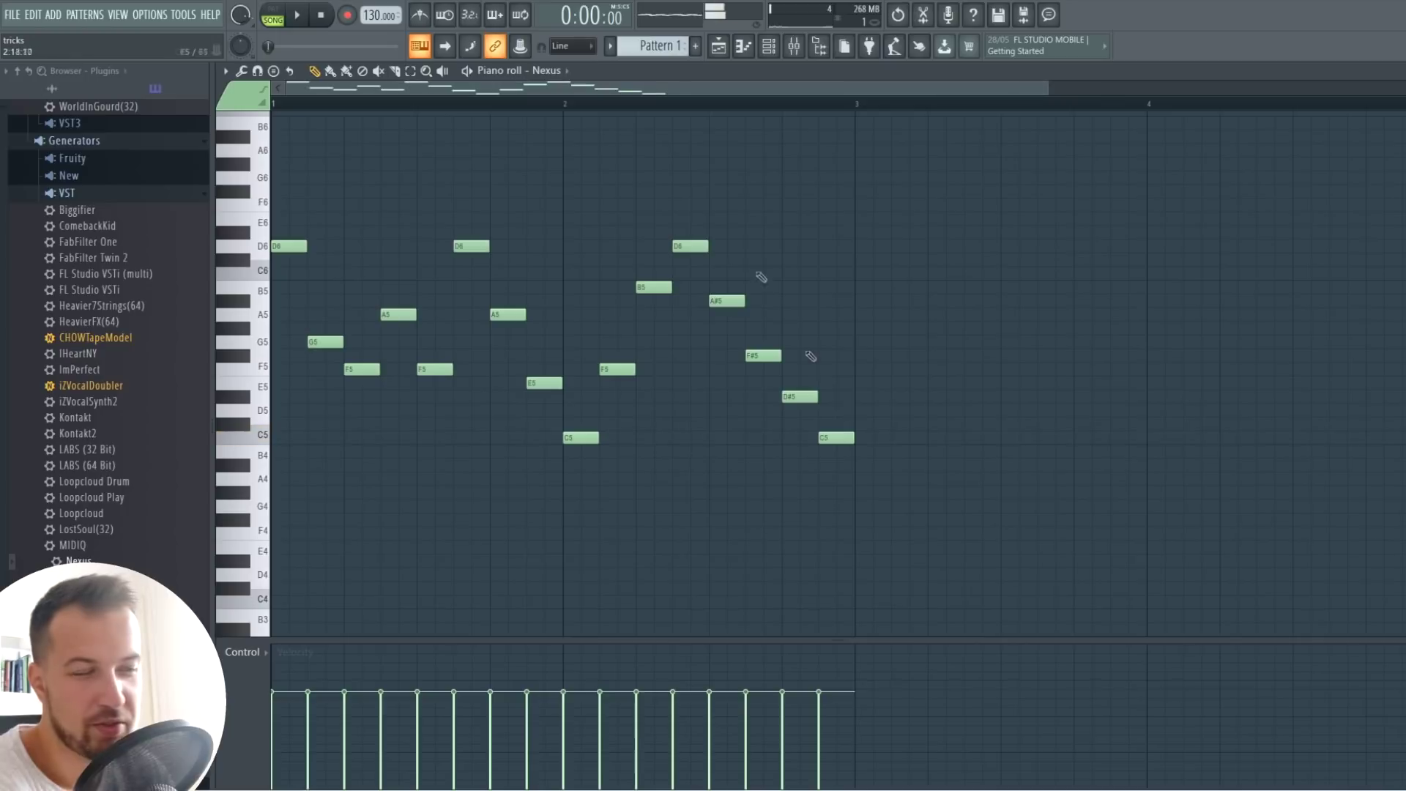
{"action": "key", "text": "space"}
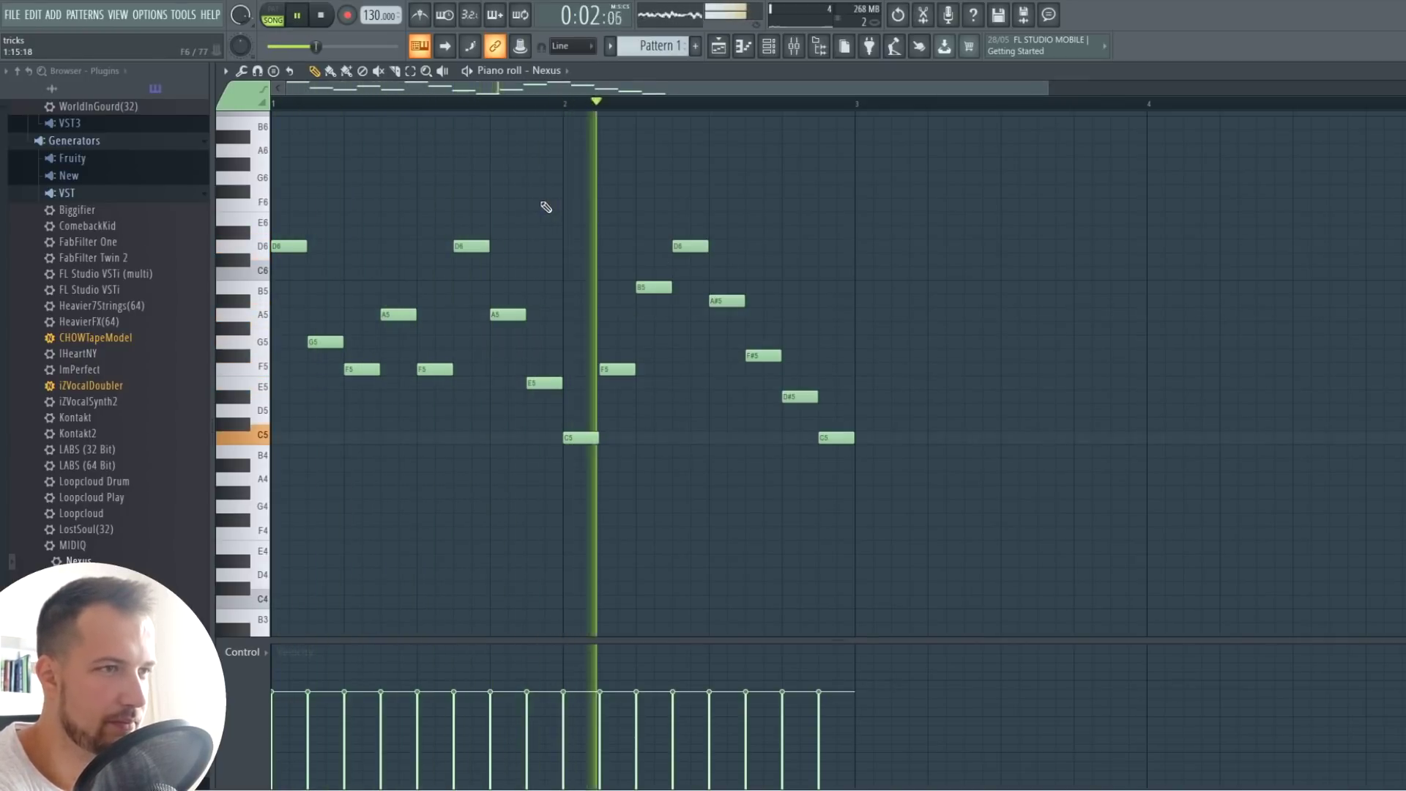
{"action": "key", "text": "space"}
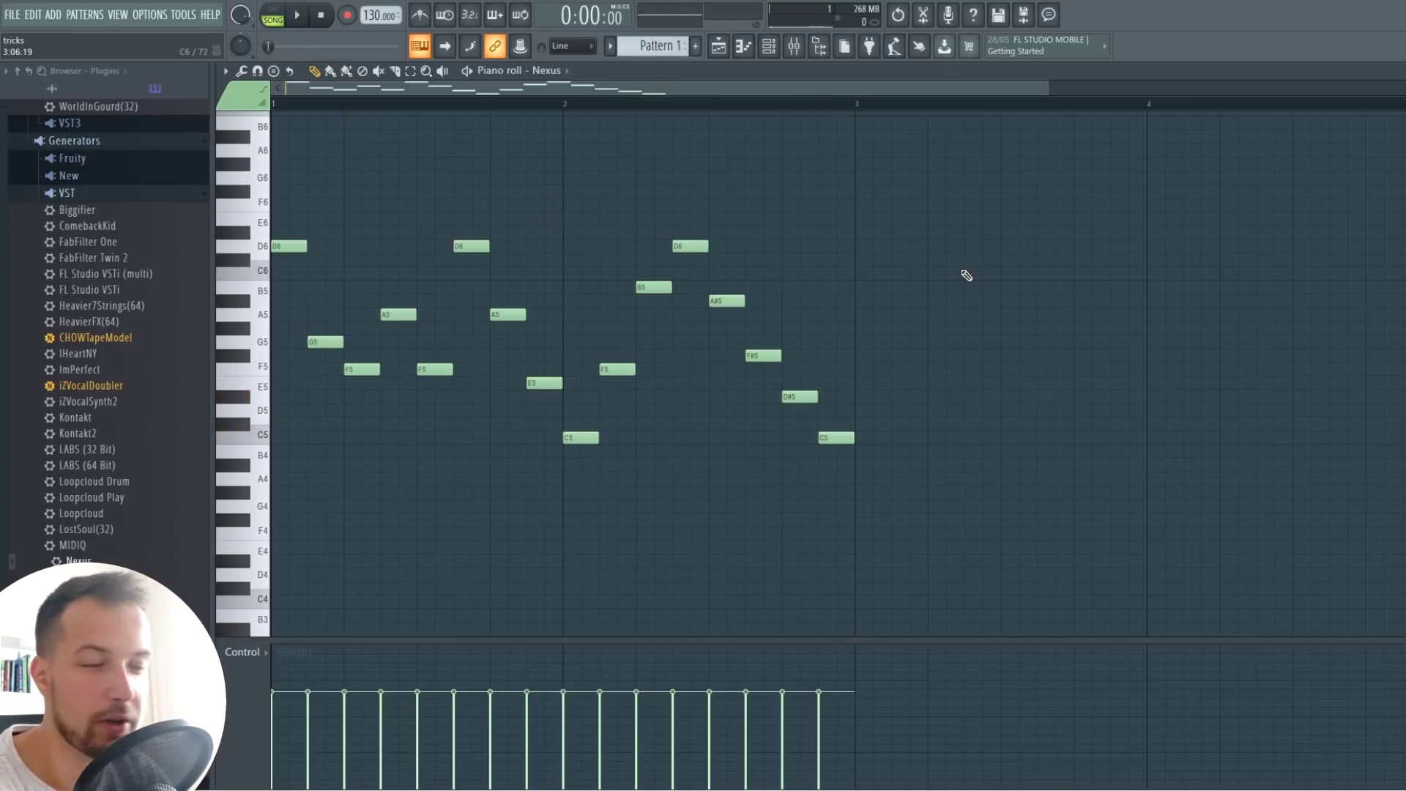
Snap the random notes to key E0, Major scale, with the limiter/transposer and loop the melody in pattern mode.
{"action": "key", "text": "alt+k"}
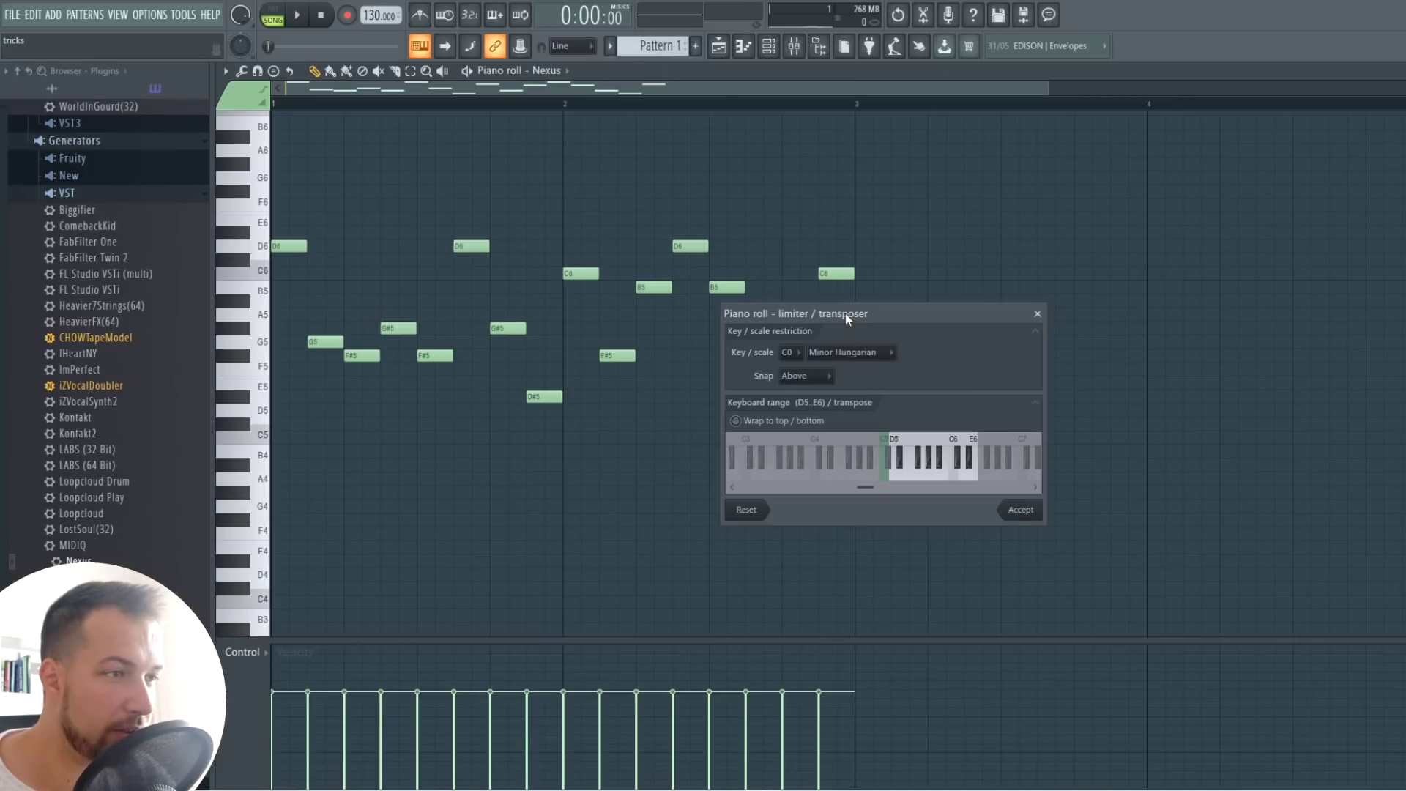
{"action": "left_click_drag", "start_coordinate": [845, 313], "coordinate": [890, 333]}
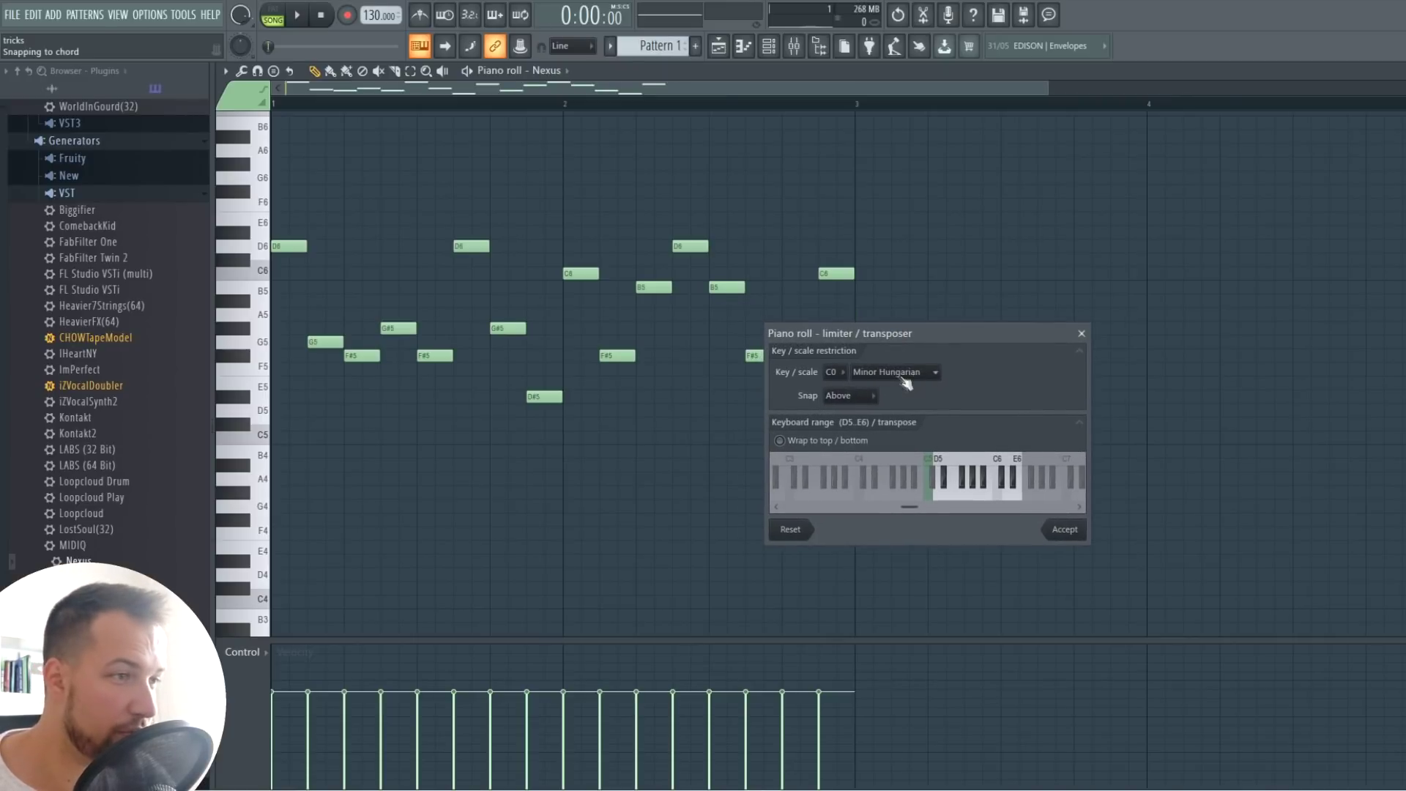
{"action": "left_click", "coordinate": [835, 373]}
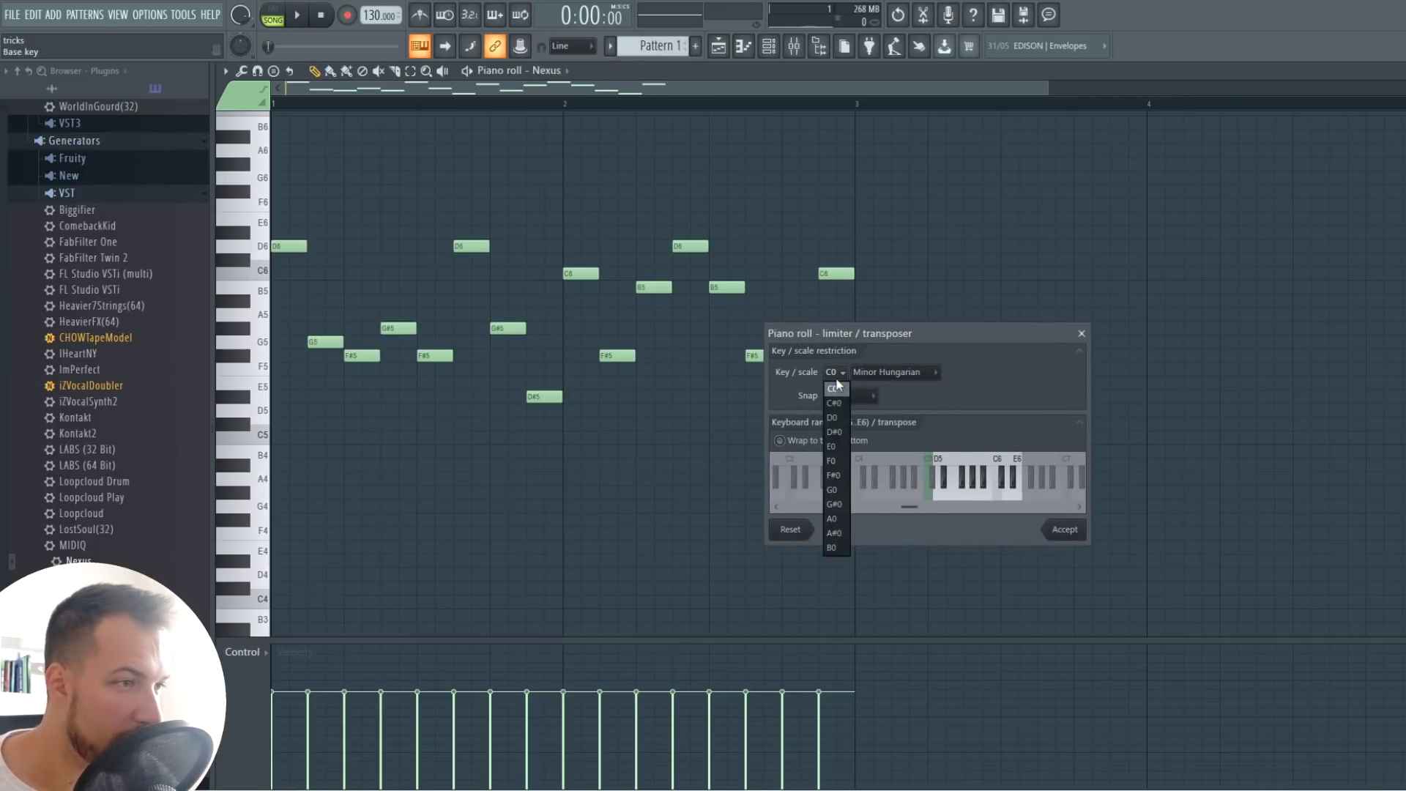
{"action": "left_click", "coordinate": [841, 447]}
{"action": "left_click", "coordinate": [900, 374]}
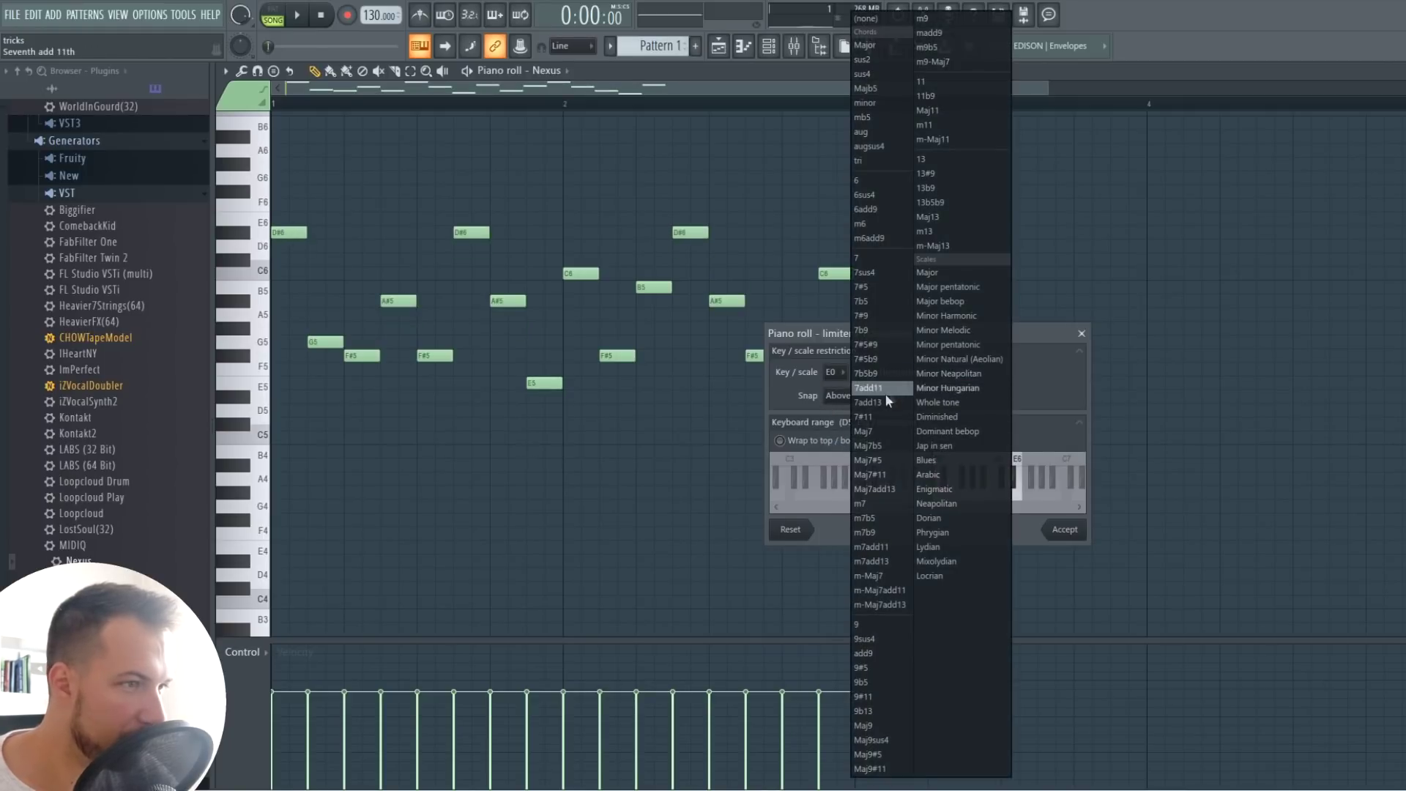
{"action": "left_click", "coordinate": [951, 275]}
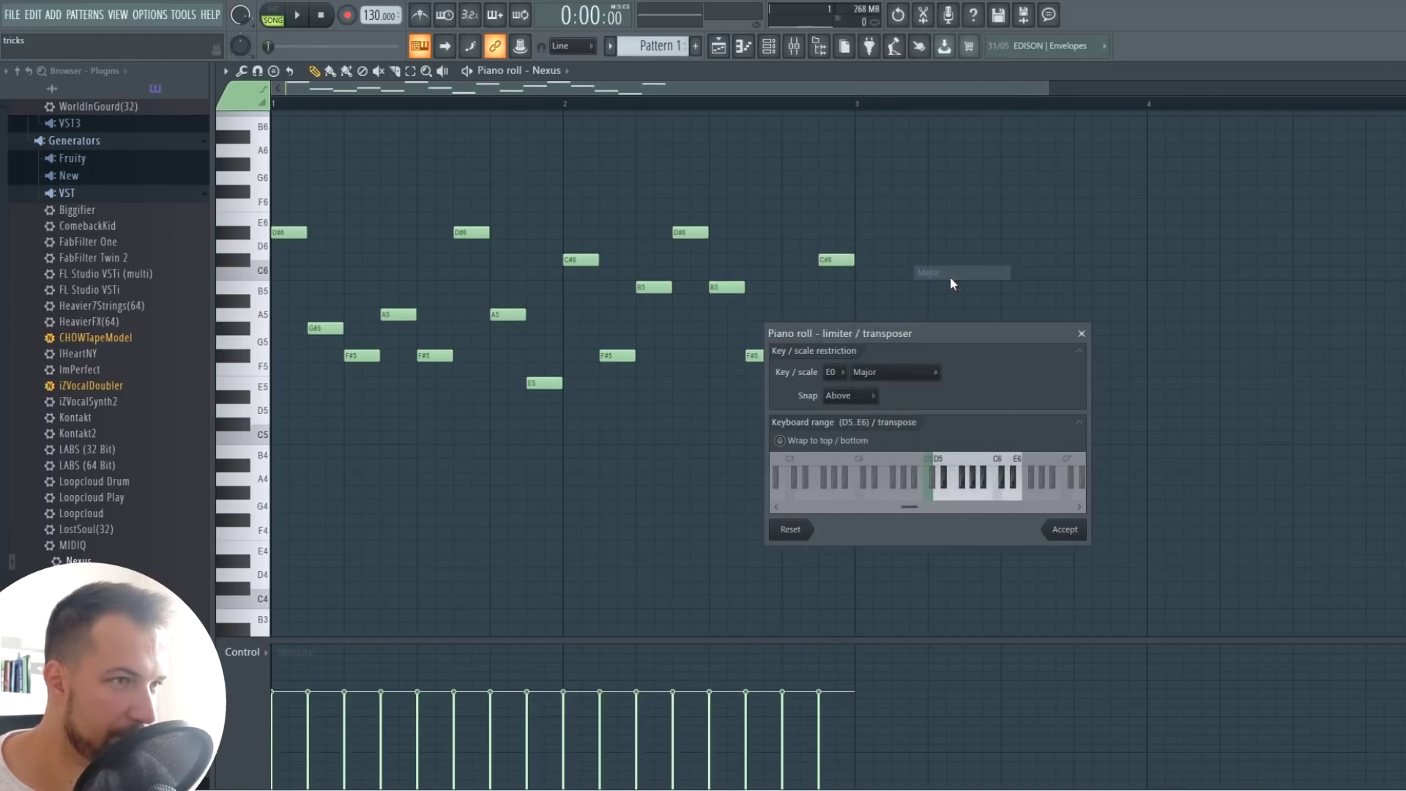
{"action": "left_click_drag", "start_coordinate": [895, 334], "coordinate": [1043, 342]}
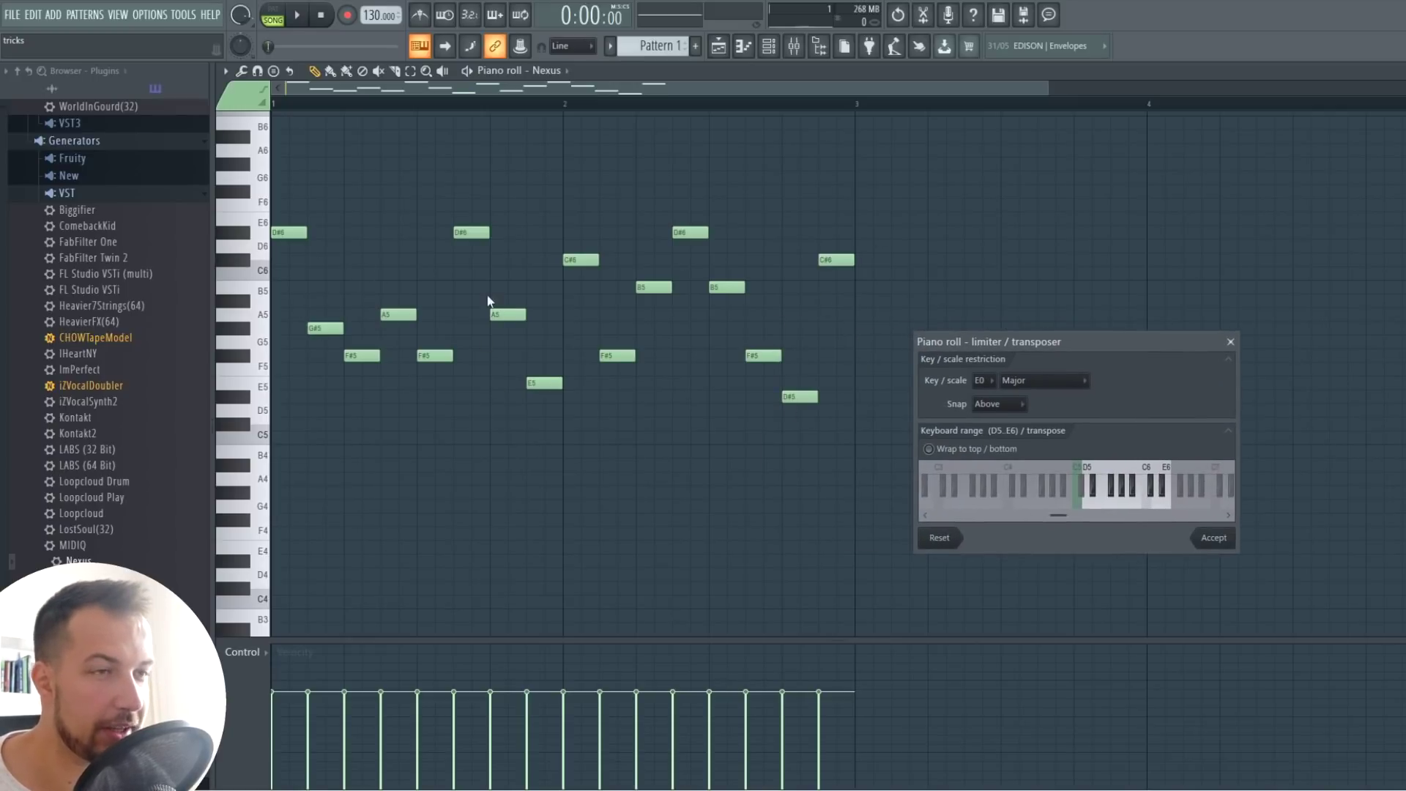
{"action": "left_click", "coordinate": [1215, 539]}
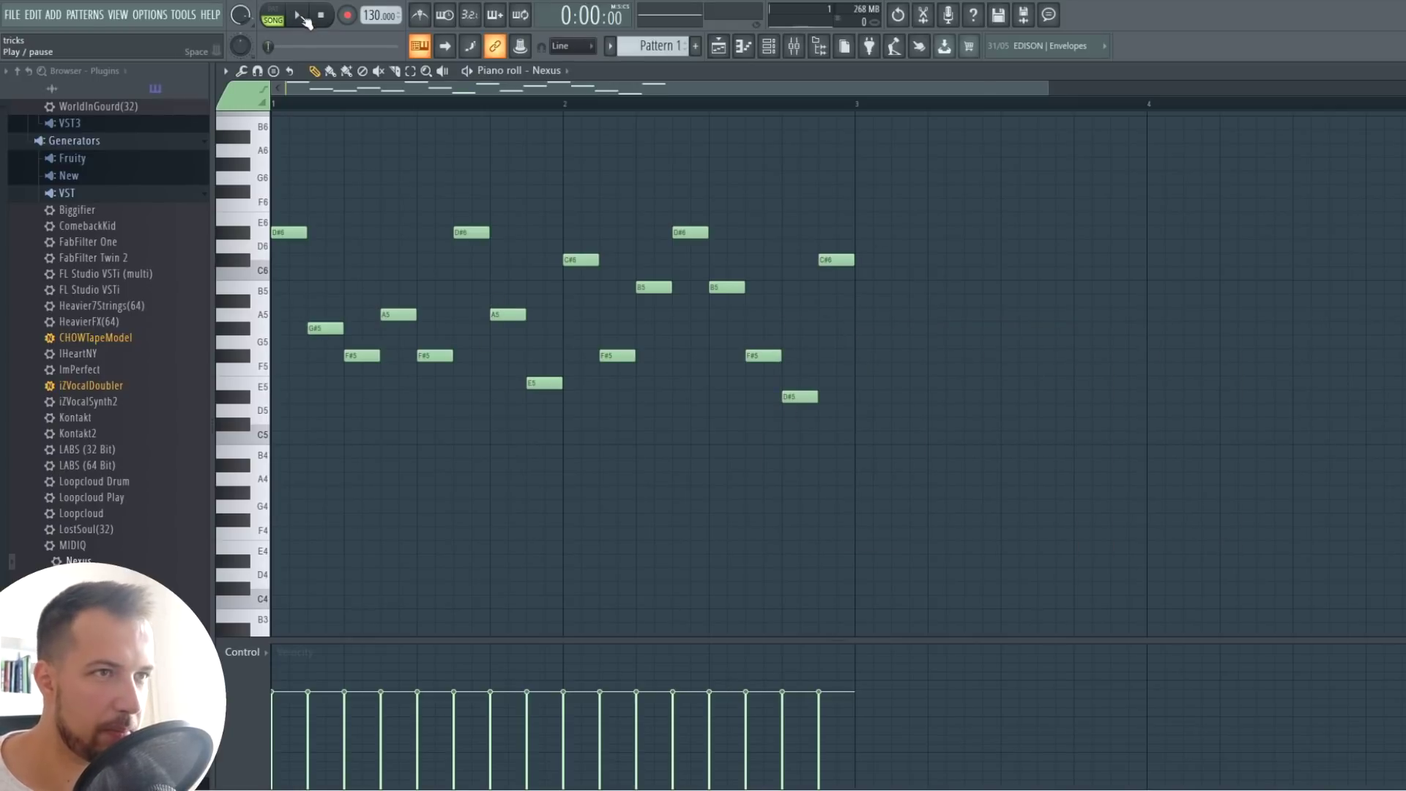
{"action": "left_click", "coordinate": [308, 18]}
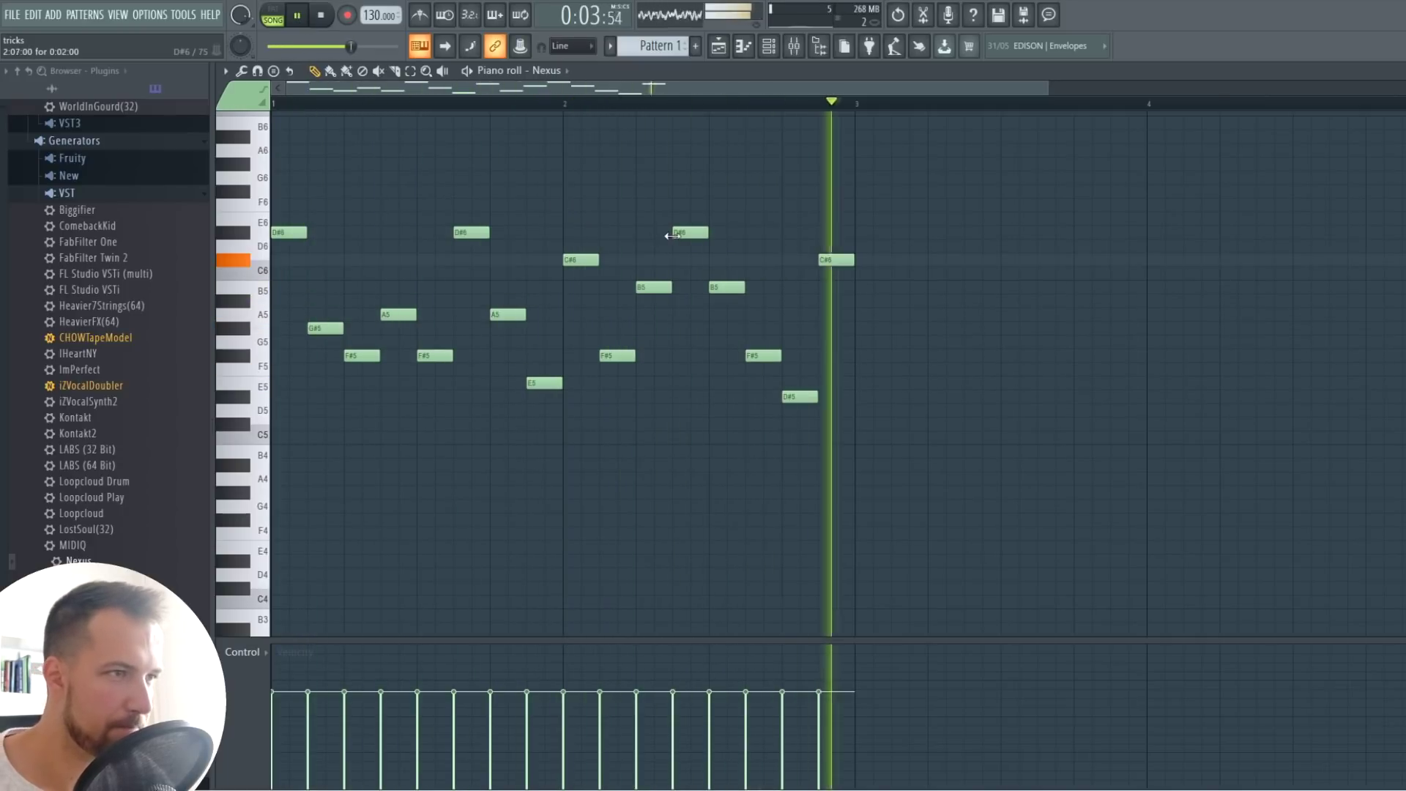
{"action": "key", "text": "l"}
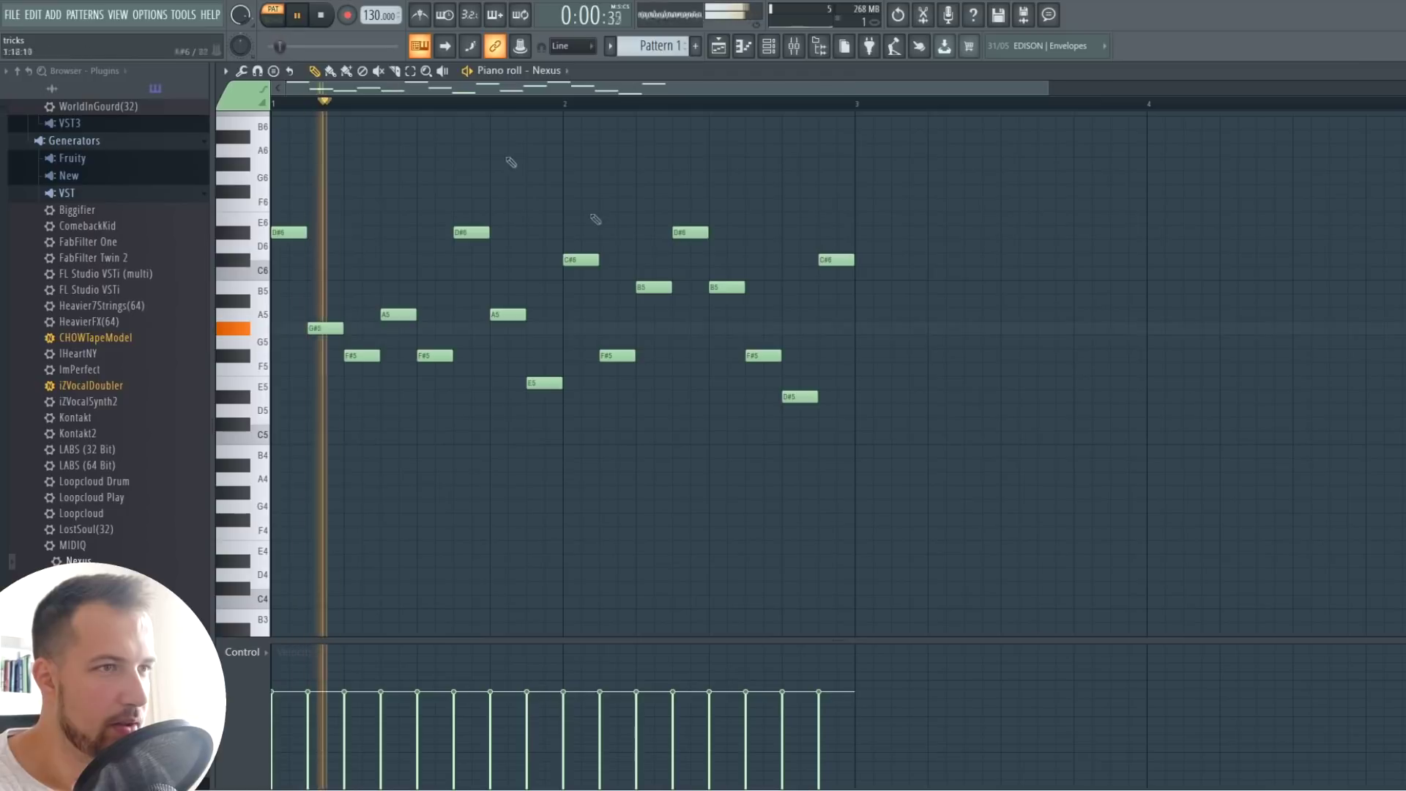
Audition the Major chord and Whole tone scale in the limiter/transposer with key E0, accept the Major chord and stop playback.
{"action": "key", "text": "alt+k"}
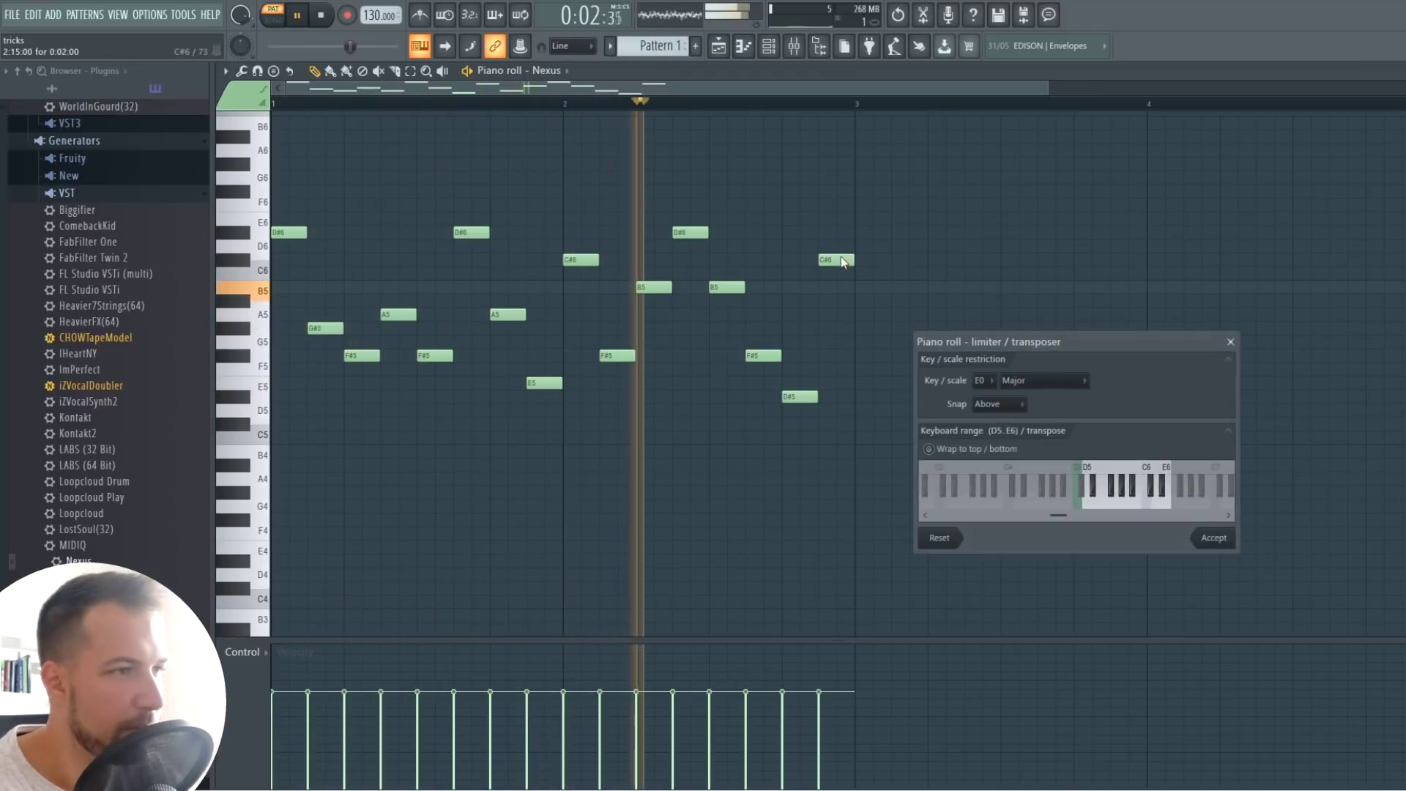
{"action": "left_click", "coordinate": [1044, 380]}
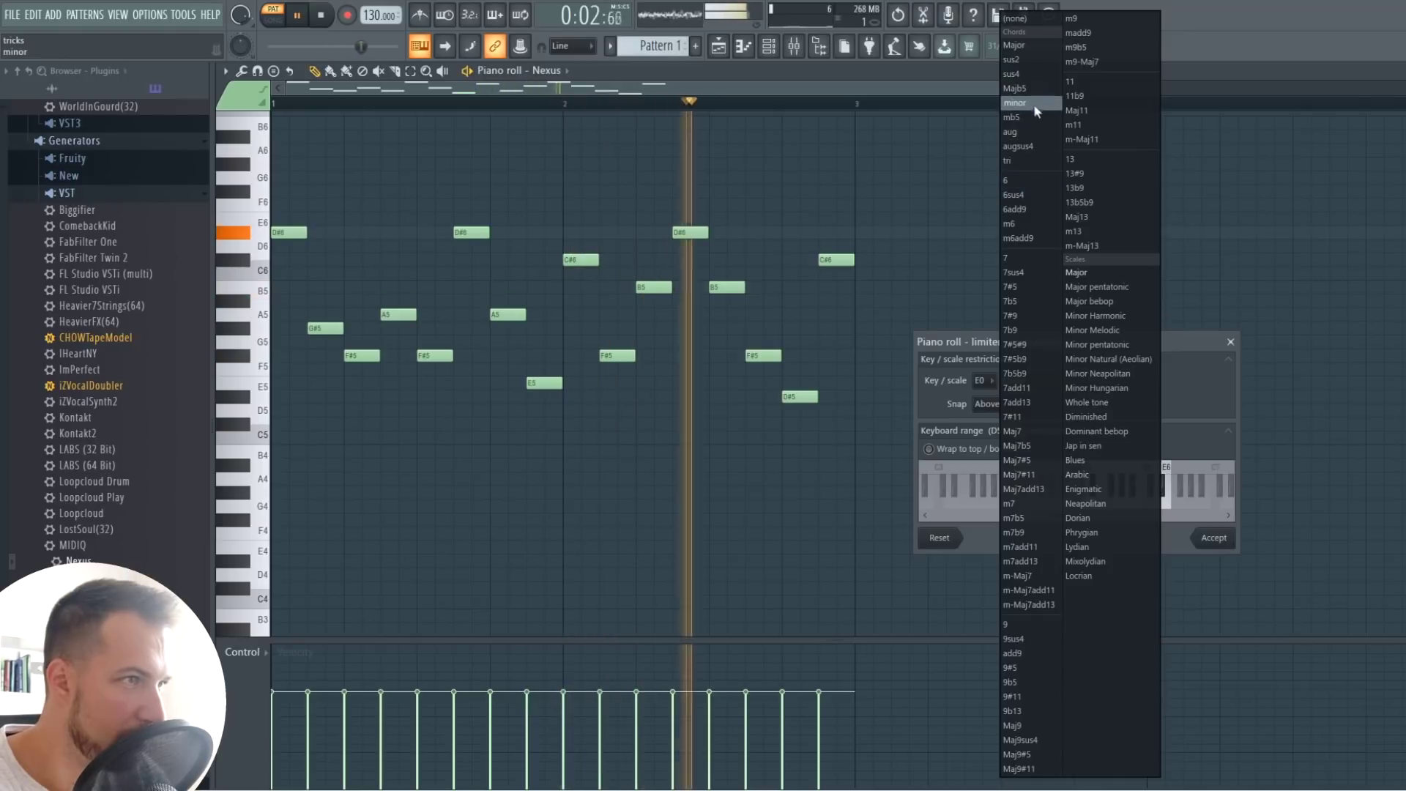
{"action": "left_click", "coordinate": [1028, 51]}
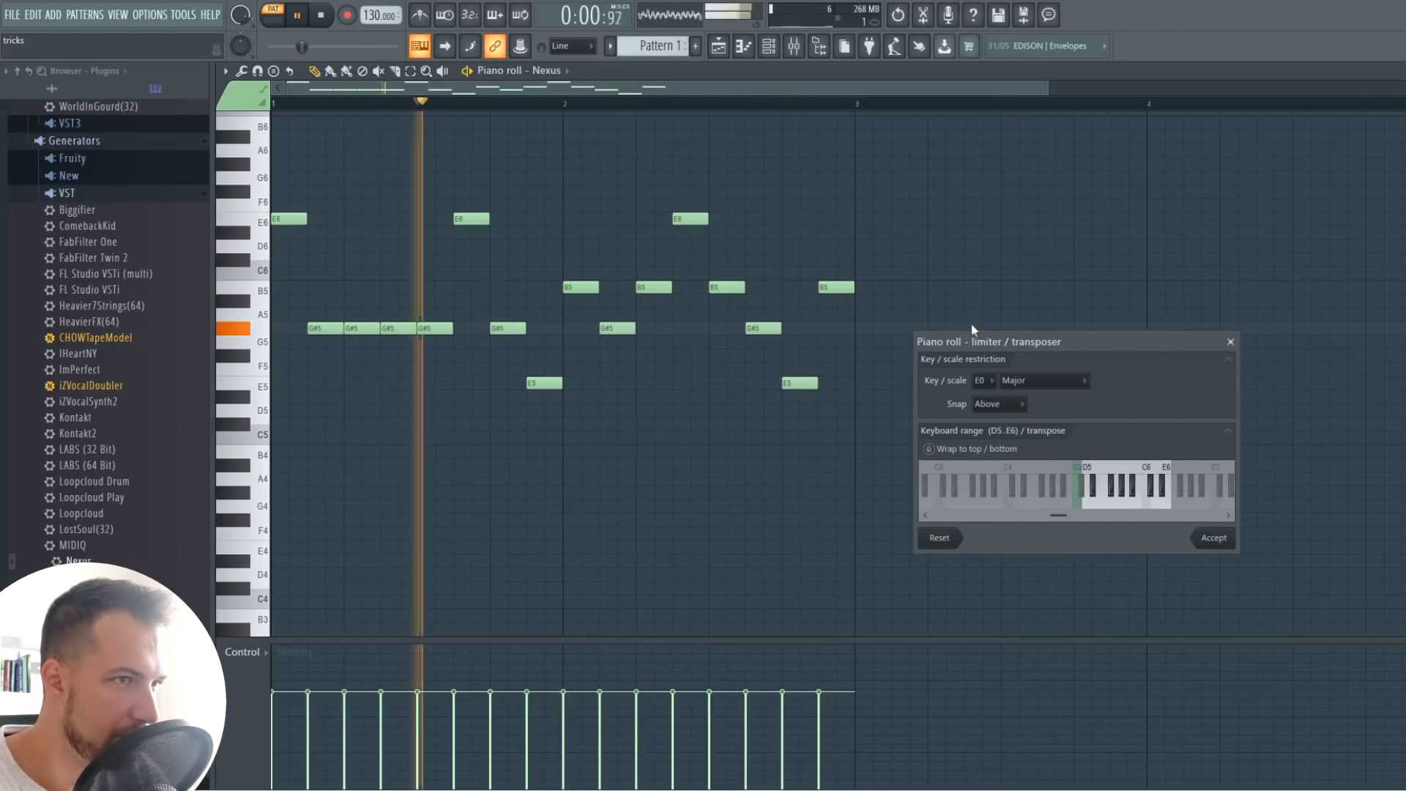
{"action": "left_click", "coordinate": [1009, 381]}
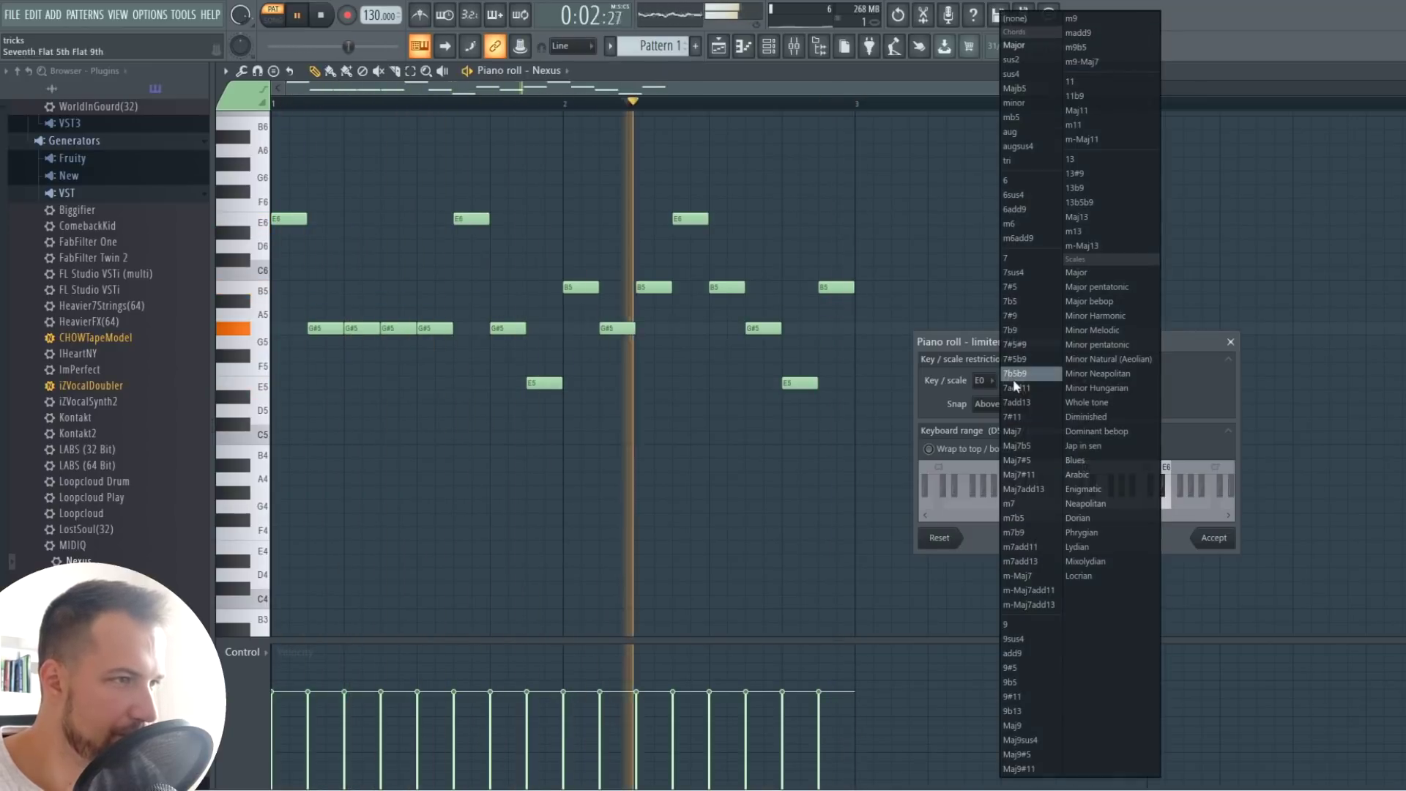
{"action": "left_click", "coordinate": [1087, 402]}
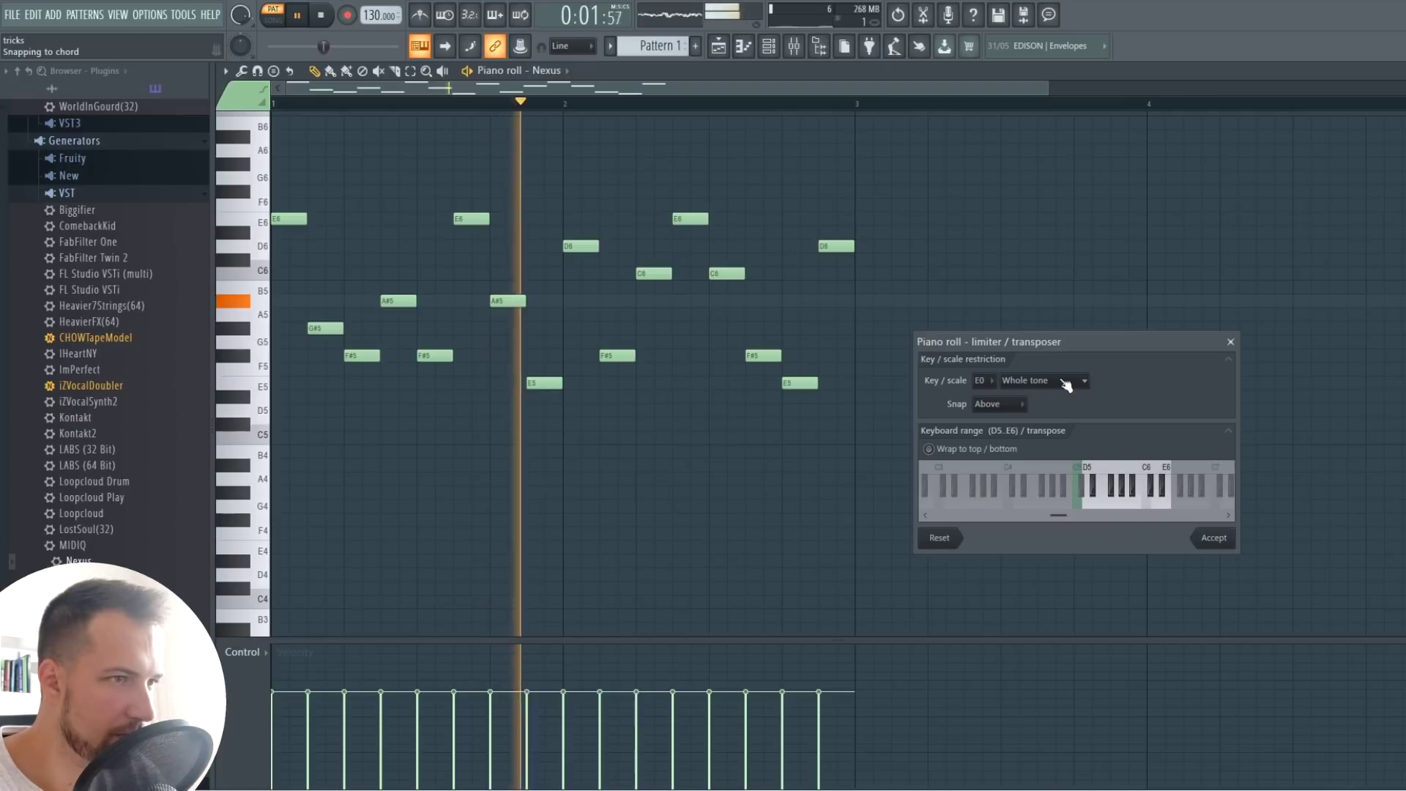
{"action": "left_click", "coordinate": [1040, 381]}
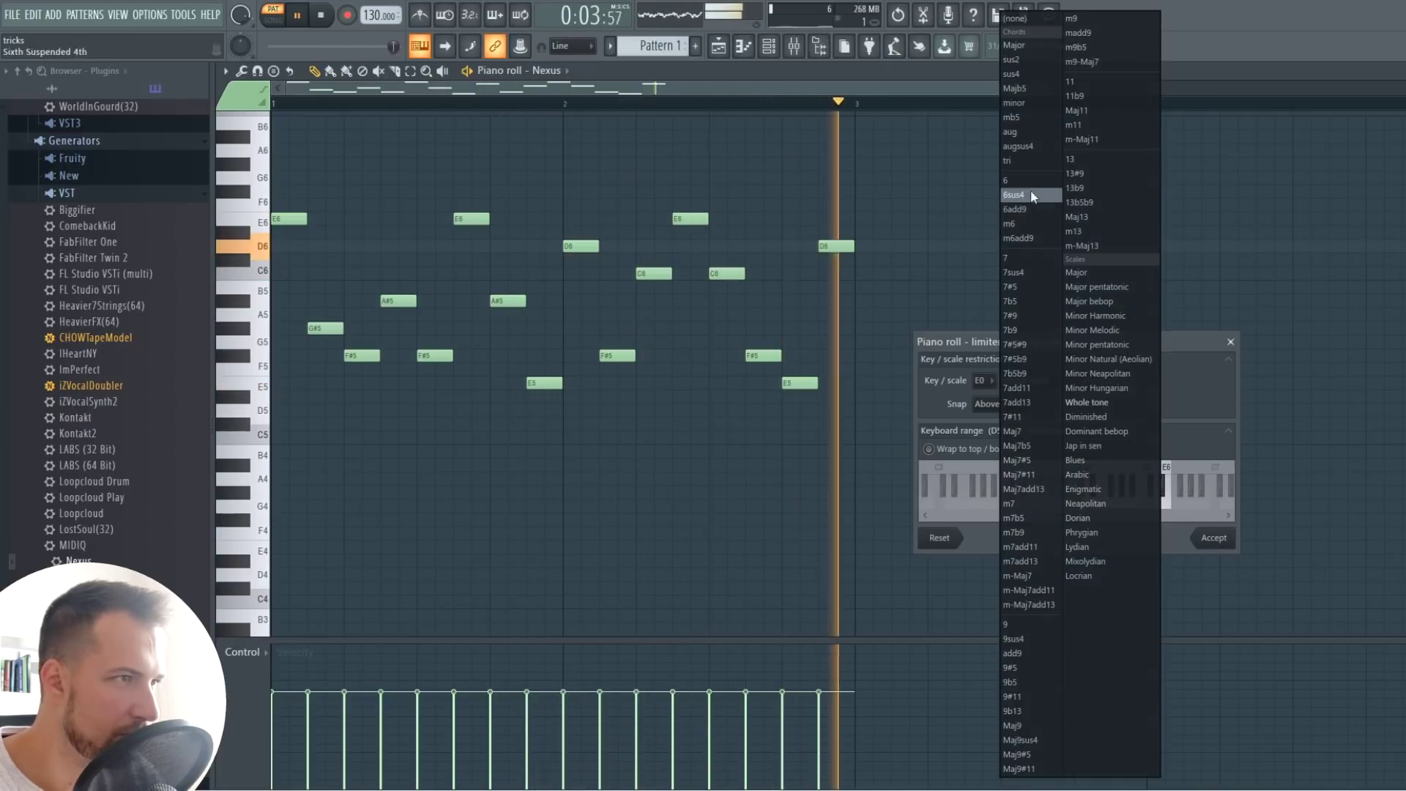
{"action": "left_click", "coordinate": [1013, 44]}
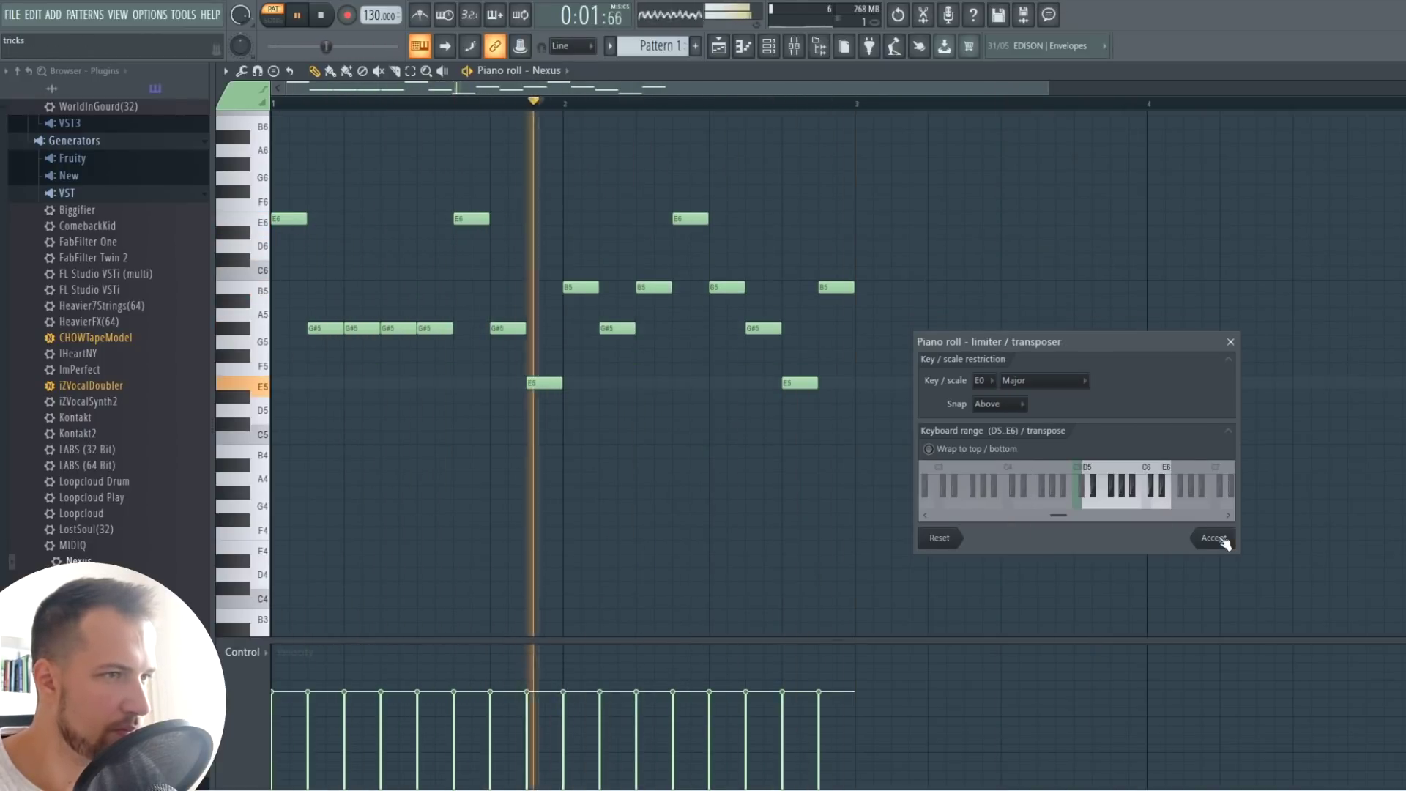
{"action": "left_click", "coordinate": [1221, 539]}
{"action": "key", "text": "space"}
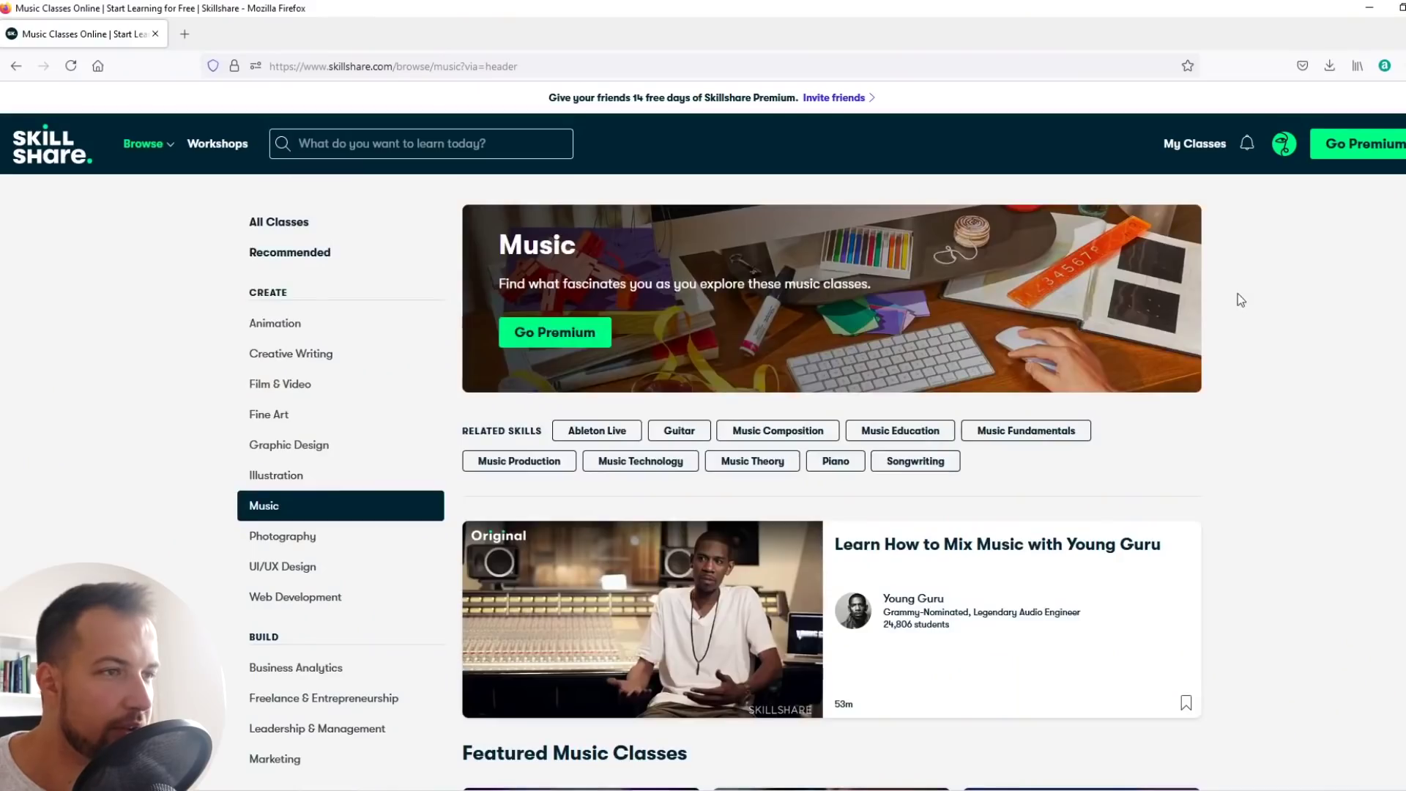
Switch to Skillshare in Firefox, look through the music classes and search the site for "fl studio".
{"action": "scroll", "coordinate": [1240, 299], "scroll_direction": "down", "scroll_amount": 10}
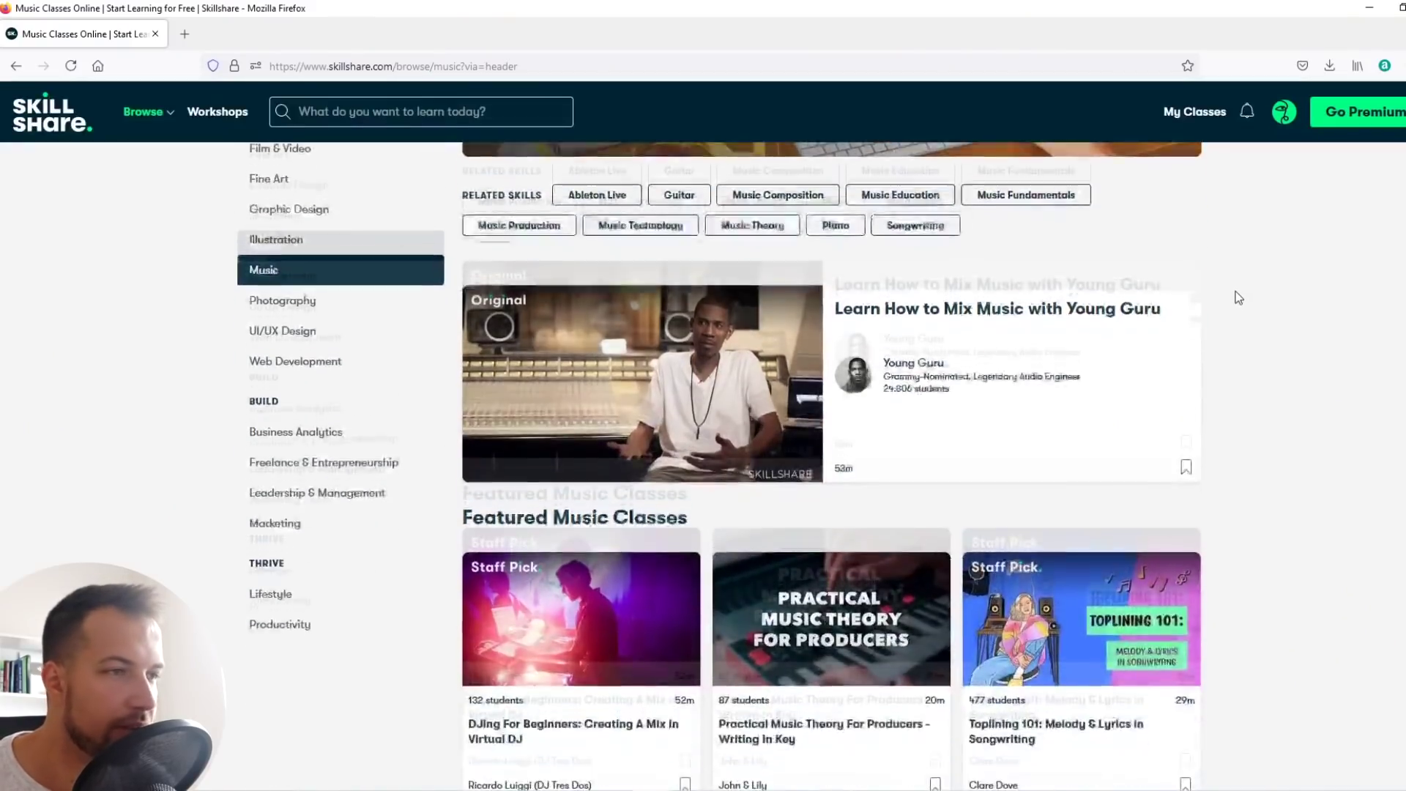
{"action": "scroll", "coordinate": [1269, 294], "scroll_direction": "down", "scroll_amount": 4}
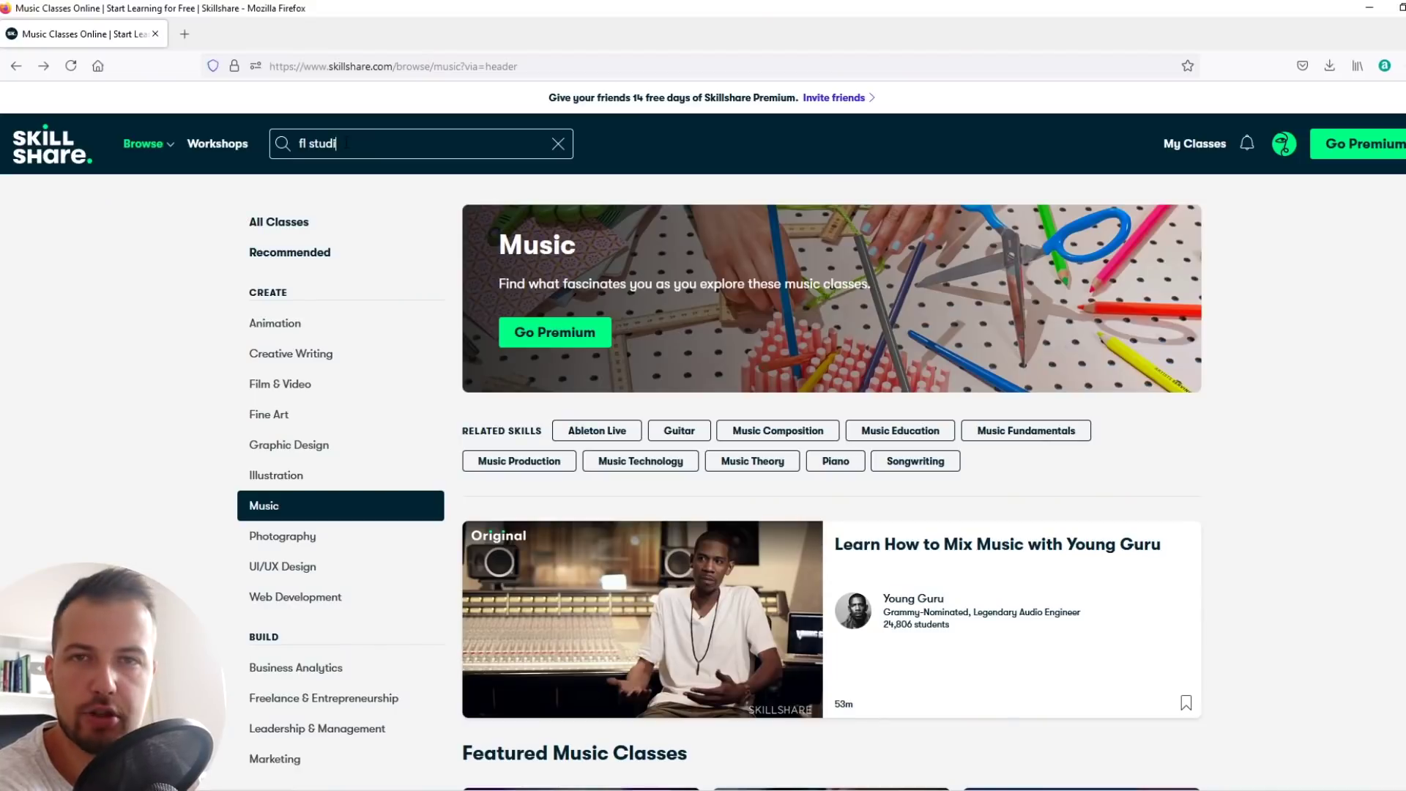
{"action": "key", "text": "Return"}
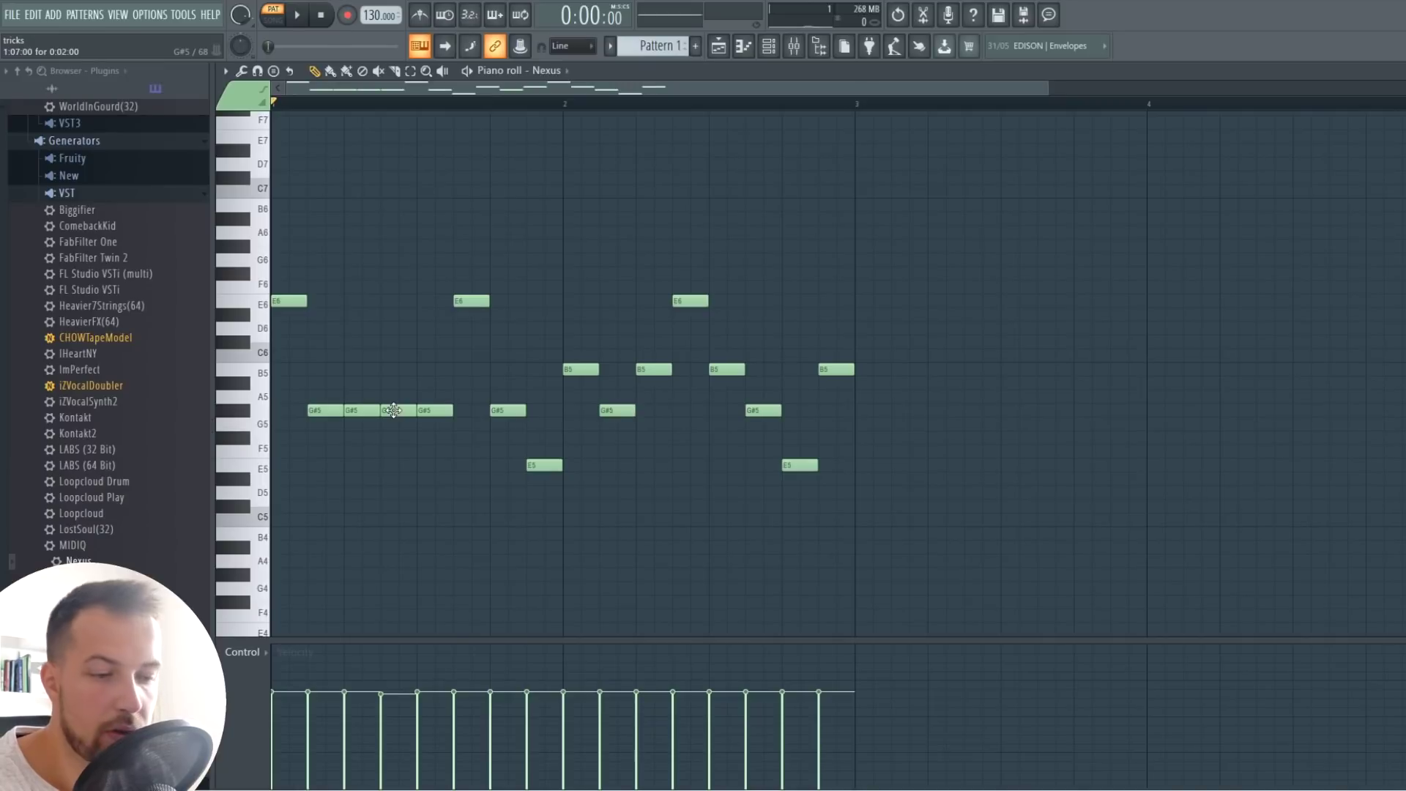
Raise and lower the velocity of the melody's fourth note directly on the note to compare levels.
{"action": "scroll", "coordinate": [393, 410], "scroll_direction": "up", "scroll_amount": 2}
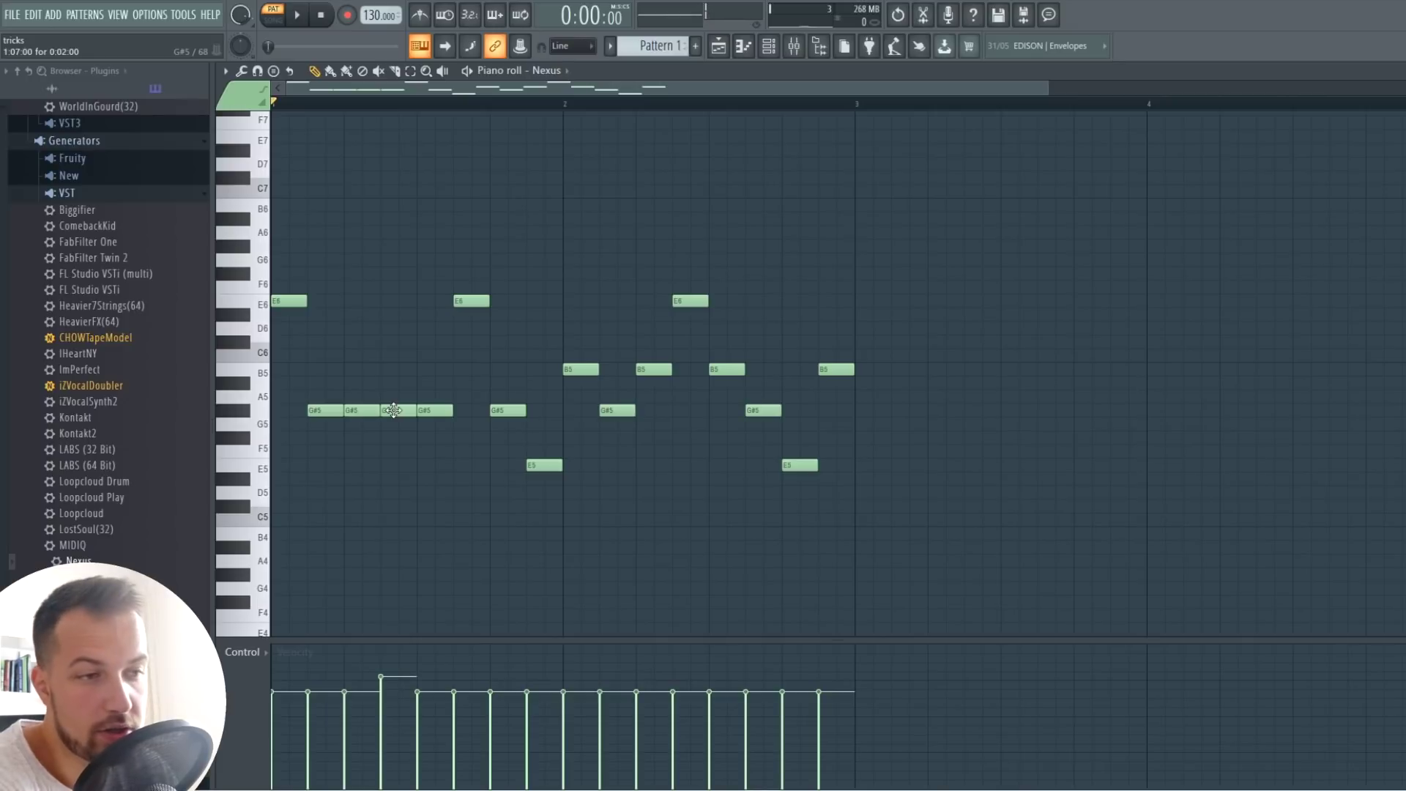
{"action": "scroll", "coordinate": [393, 410], "scroll_direction": "down", "scroll_amount": 5}
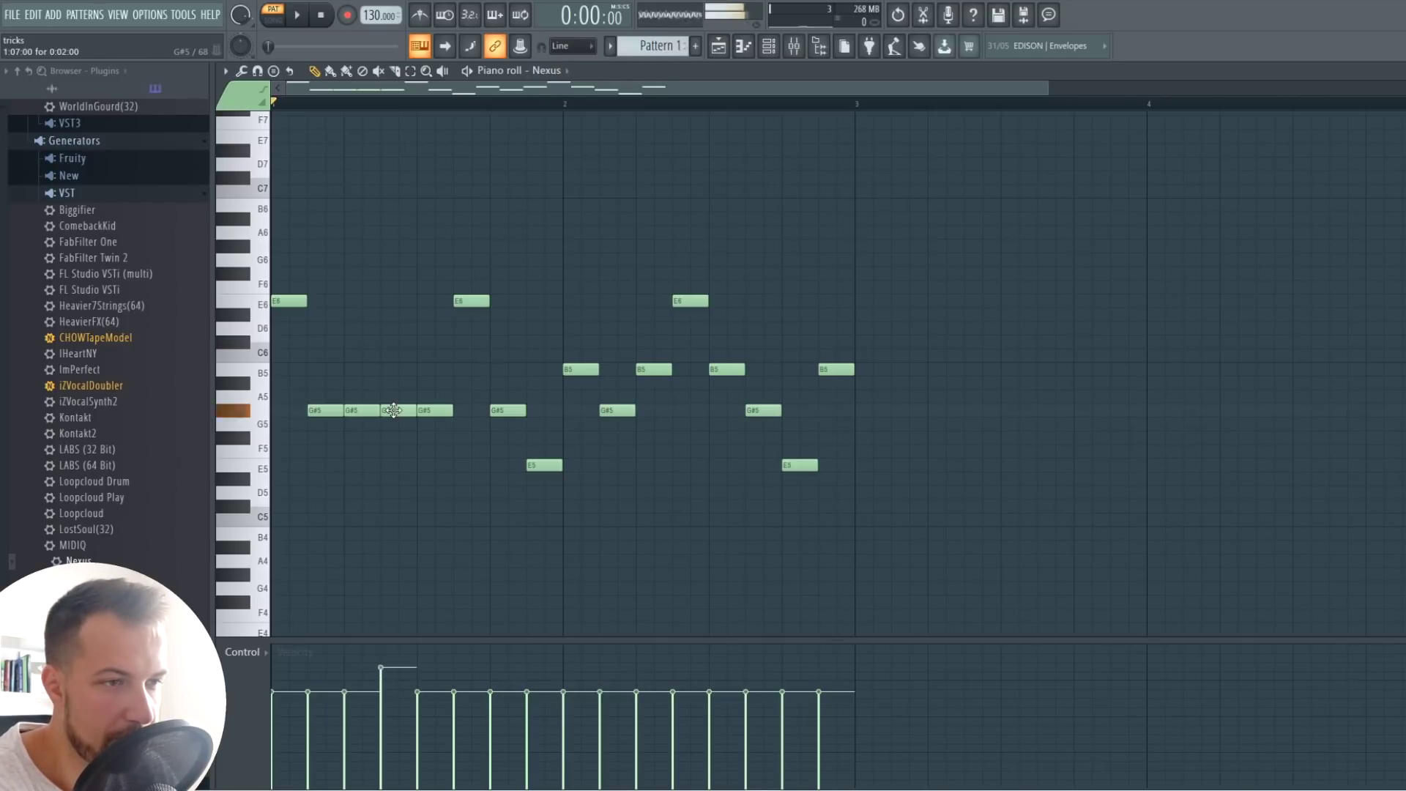
{"action": "scroll", "coordinate": [394, 410], "scroll_direction": "up", "scroll_amount": 4}
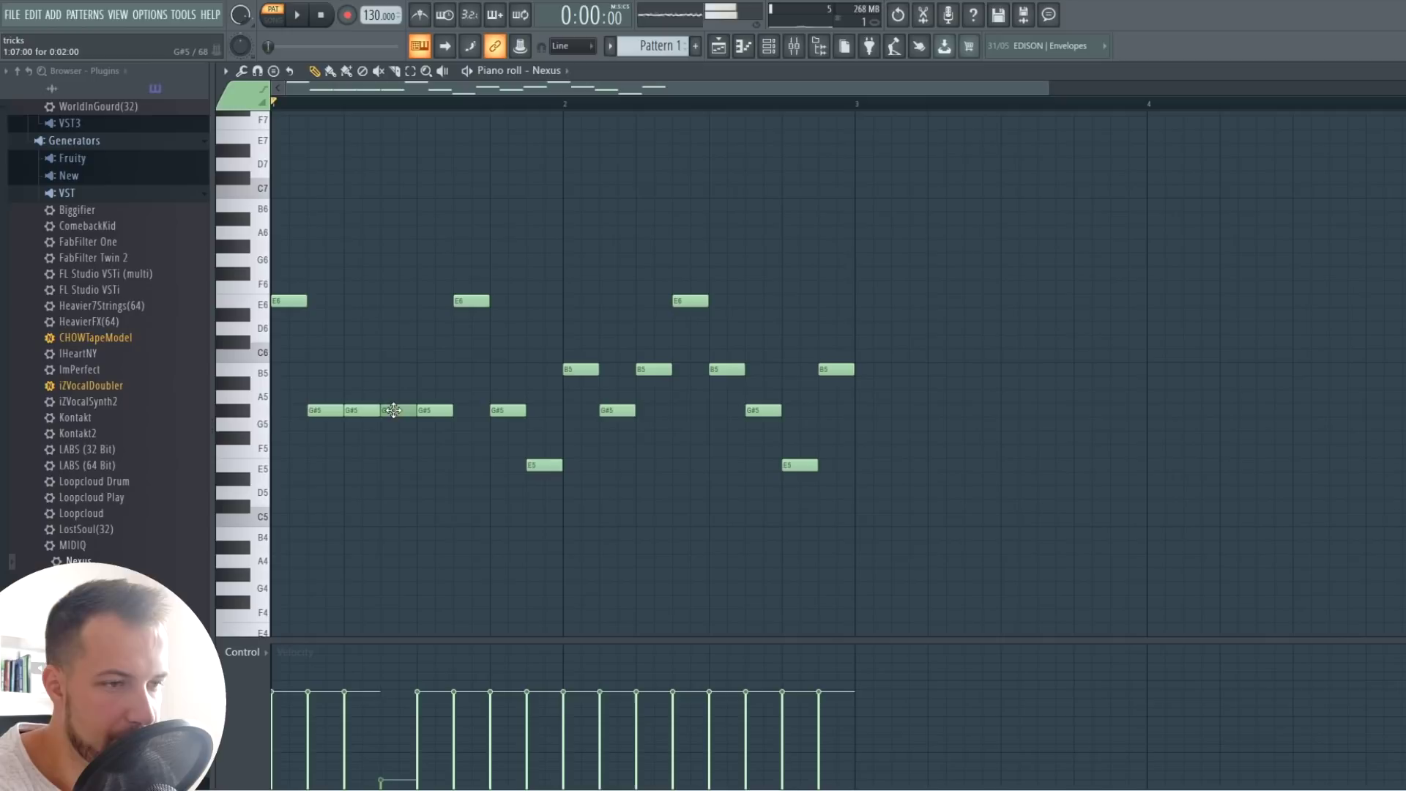
{"action": "scroll", "coordinate": [393, 411], "scroll_direction": "up", "scroll_amount": 2}
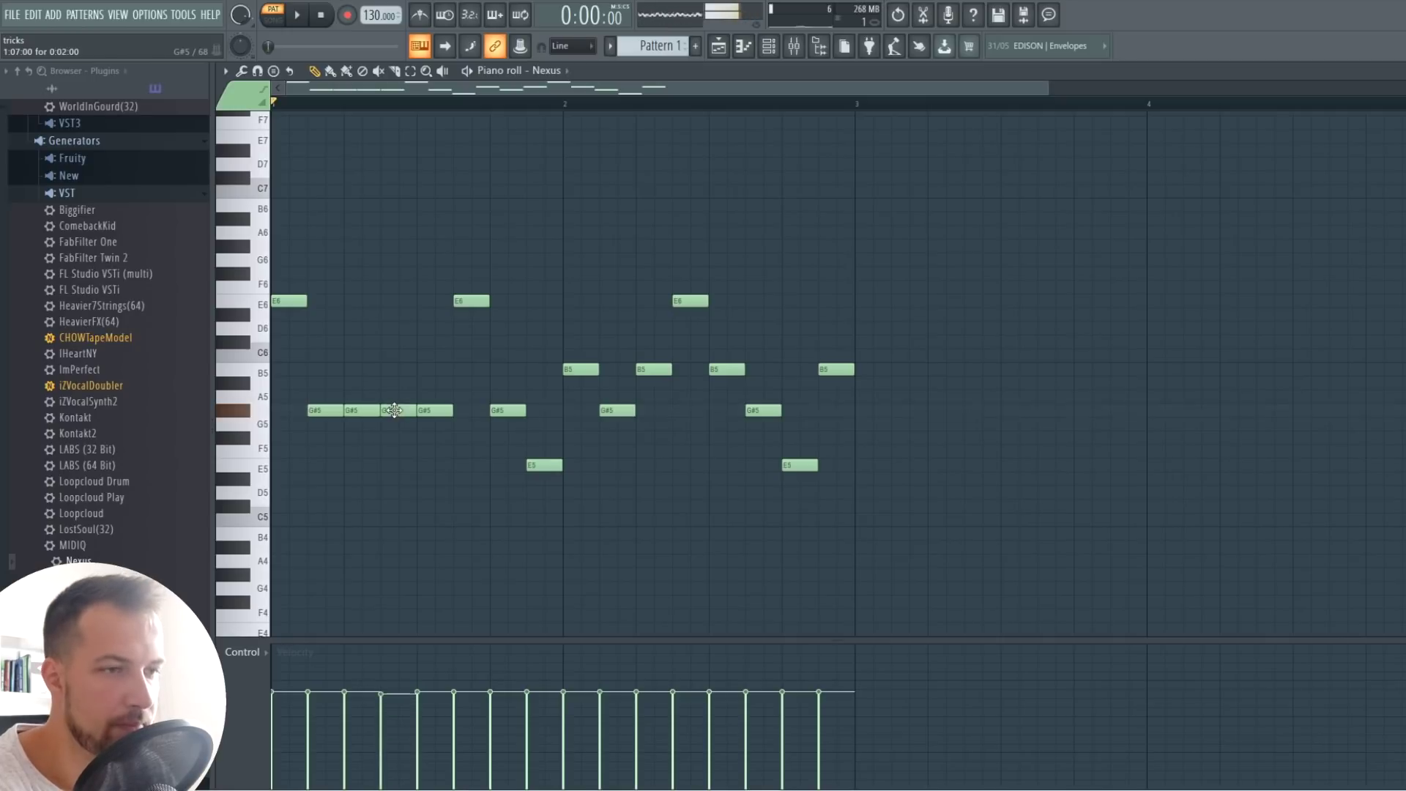
Select the four consecutive G#5 notes in bar 1, lower their velocity together, play the melody briefly and deselect them.
{"action": "left_click_drag", "start_coordinate": [449, 389], "coordinate": [322, 444]}
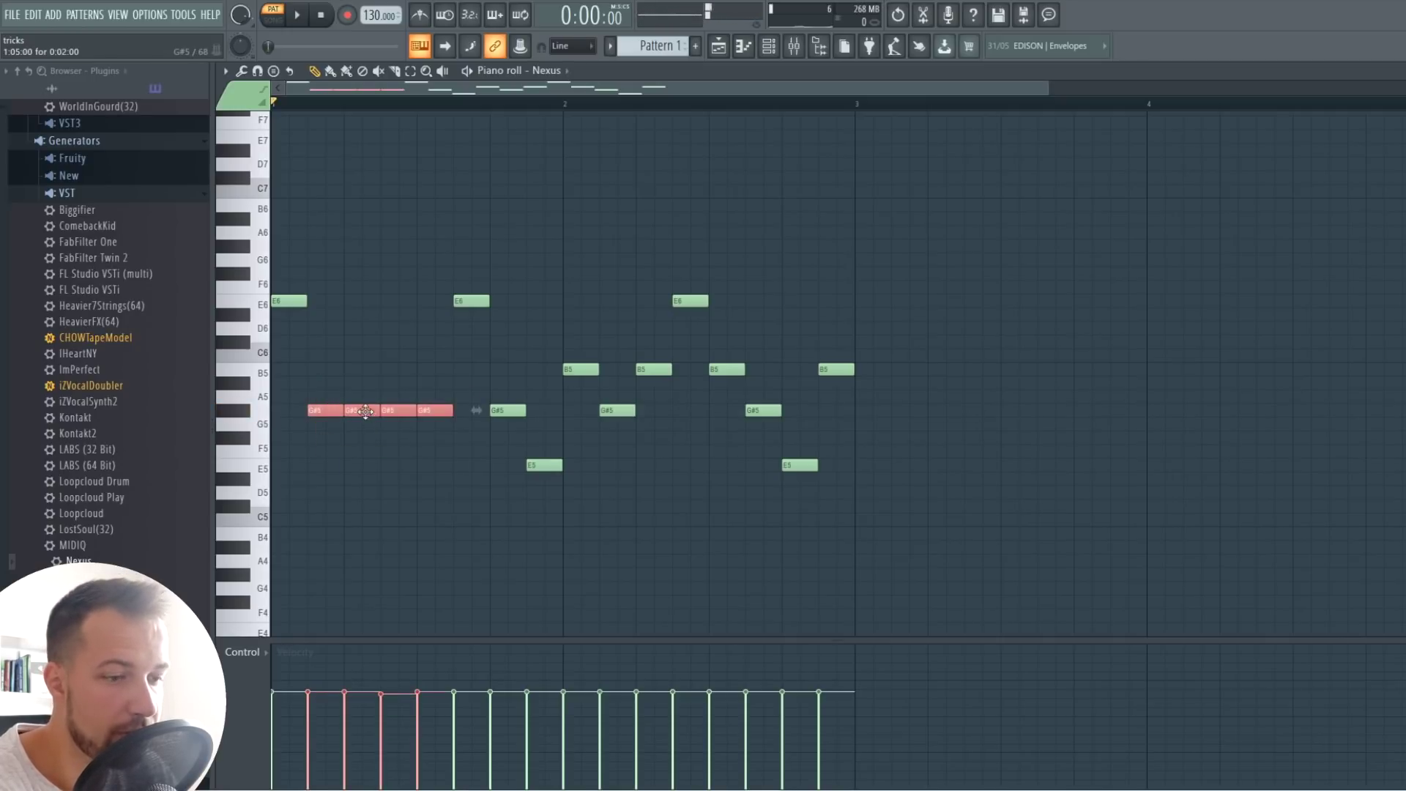
{"action": "scroll", "coordinate": [365, 411], "scroll_direction": "down", "scroll_amount": 3}
{"action": "key", "text": "space"}
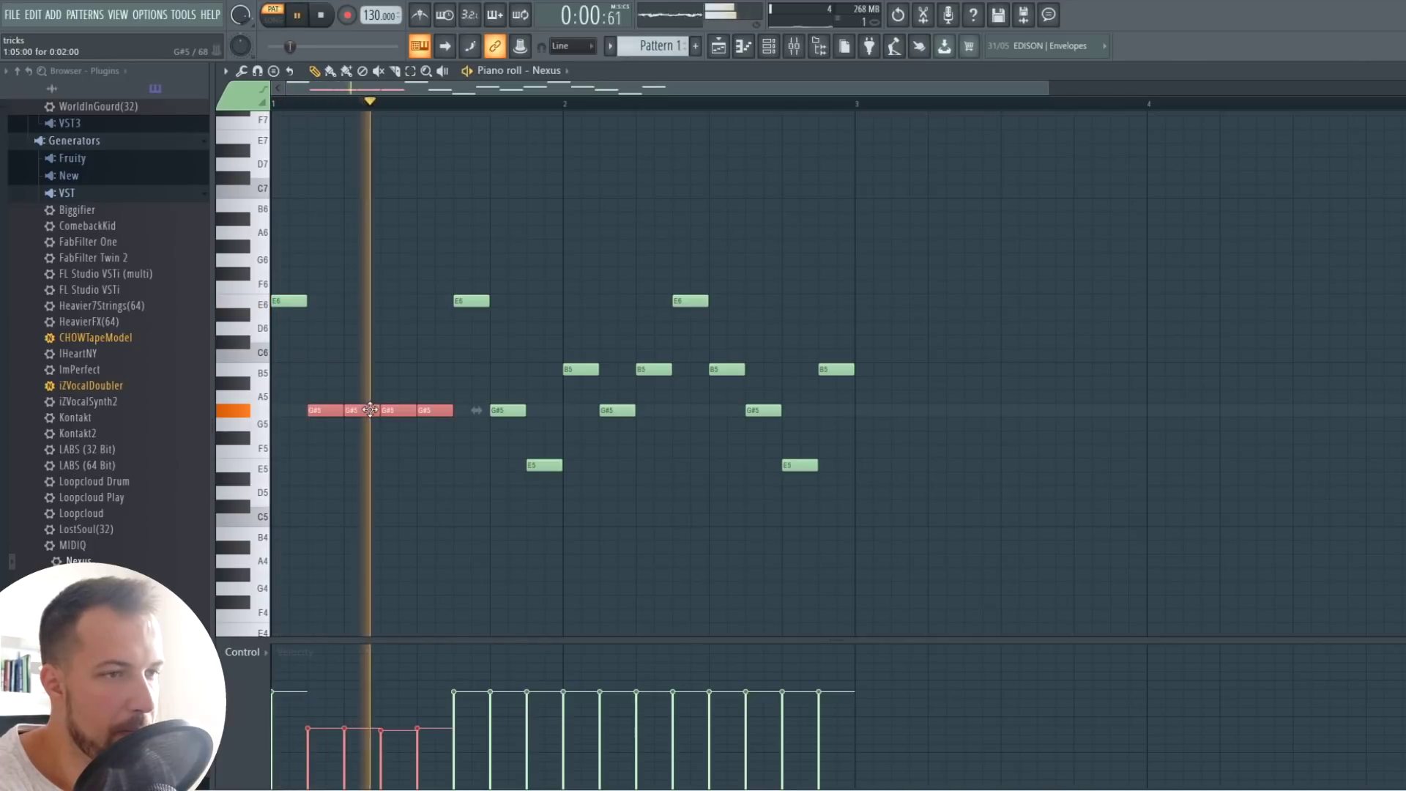
{"action": "key", "text": "space"}
{"action": "left_click", "coordinate": [388, 367]}
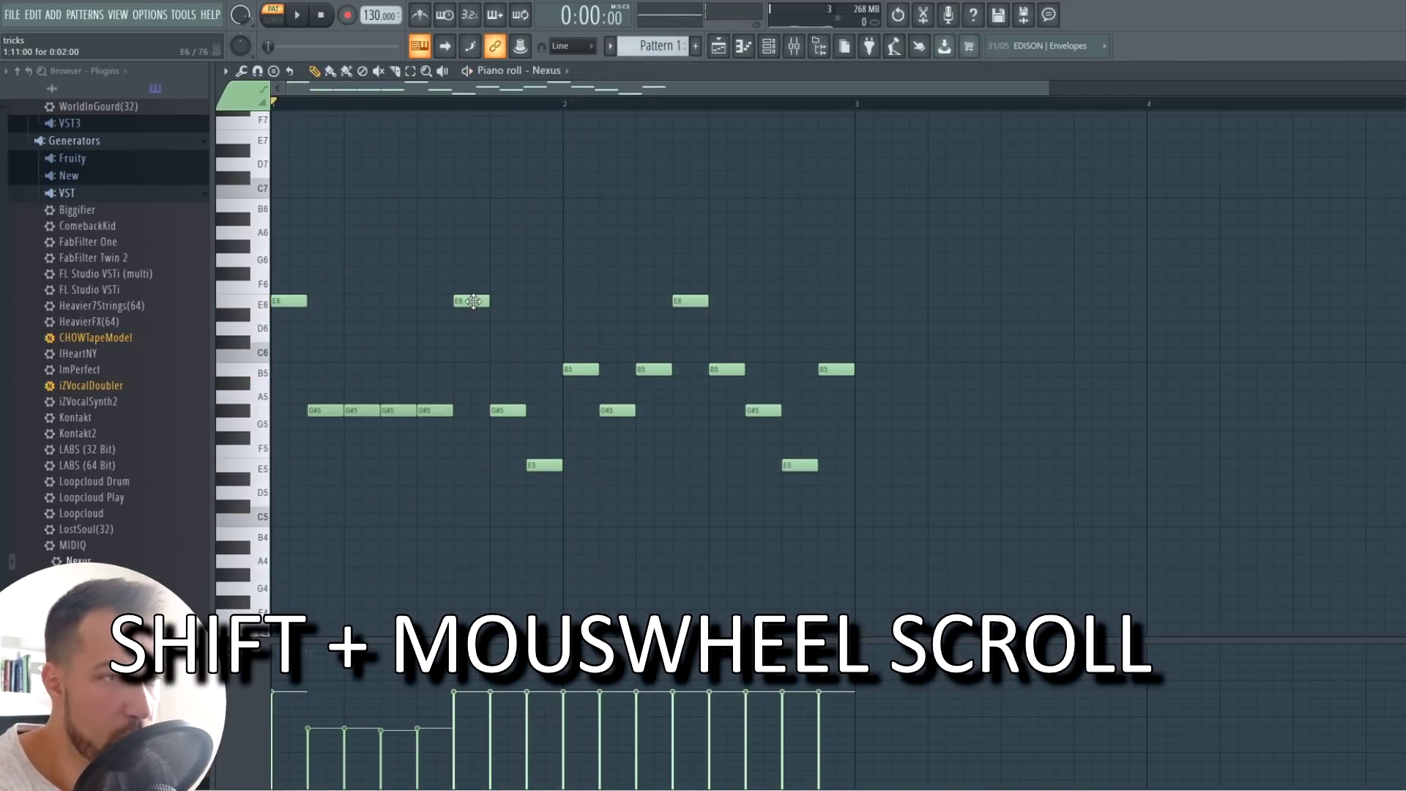
Nudge the second E6 note of the melody slightly earlier and later in time, off the grid.
{"action": "scroll", "coordinate": [473, 301], "scroll_direction": "down", "scroll_amount": 3}
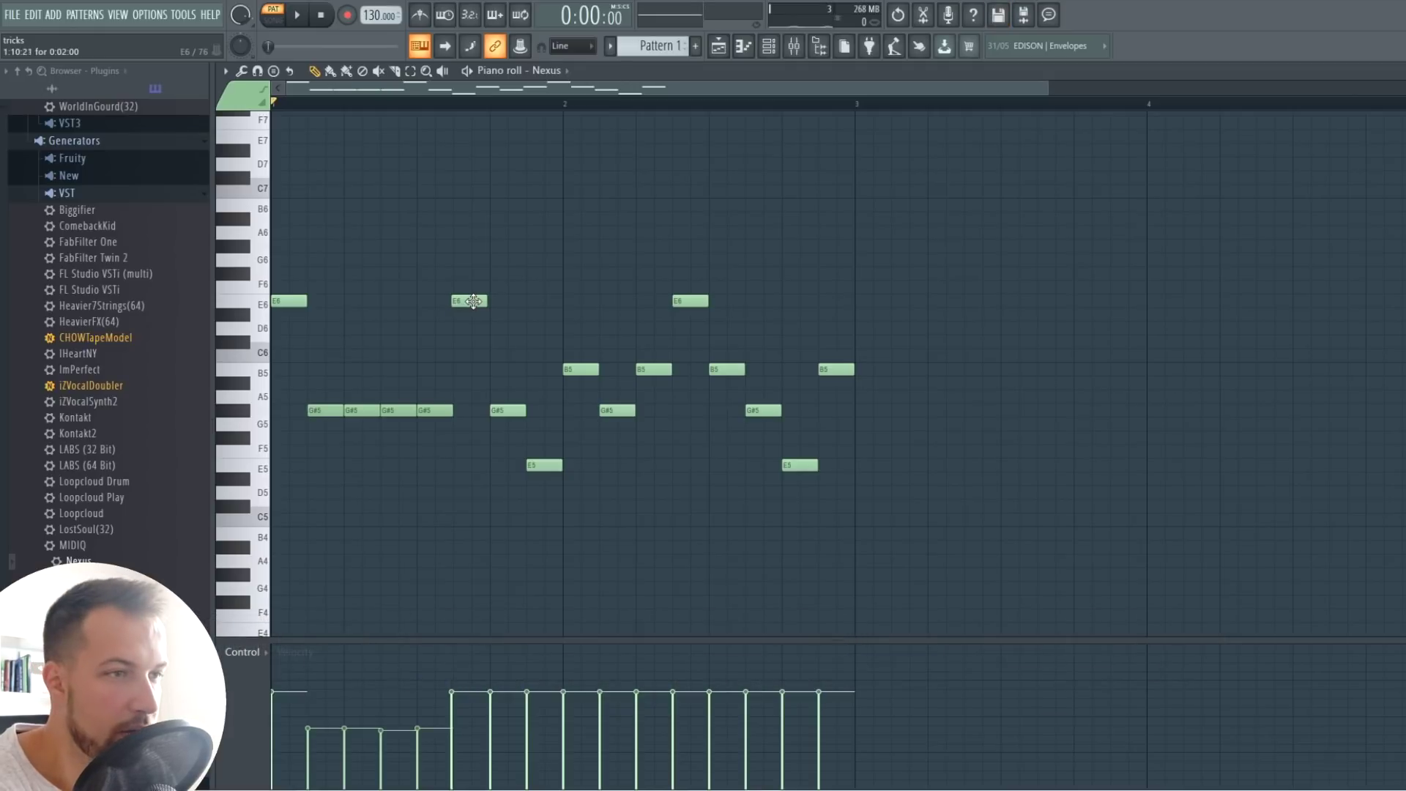
{"action": "scroll", "coordinate": [473, 301], "scroll_direction": "up", "scroll_amount": 5}
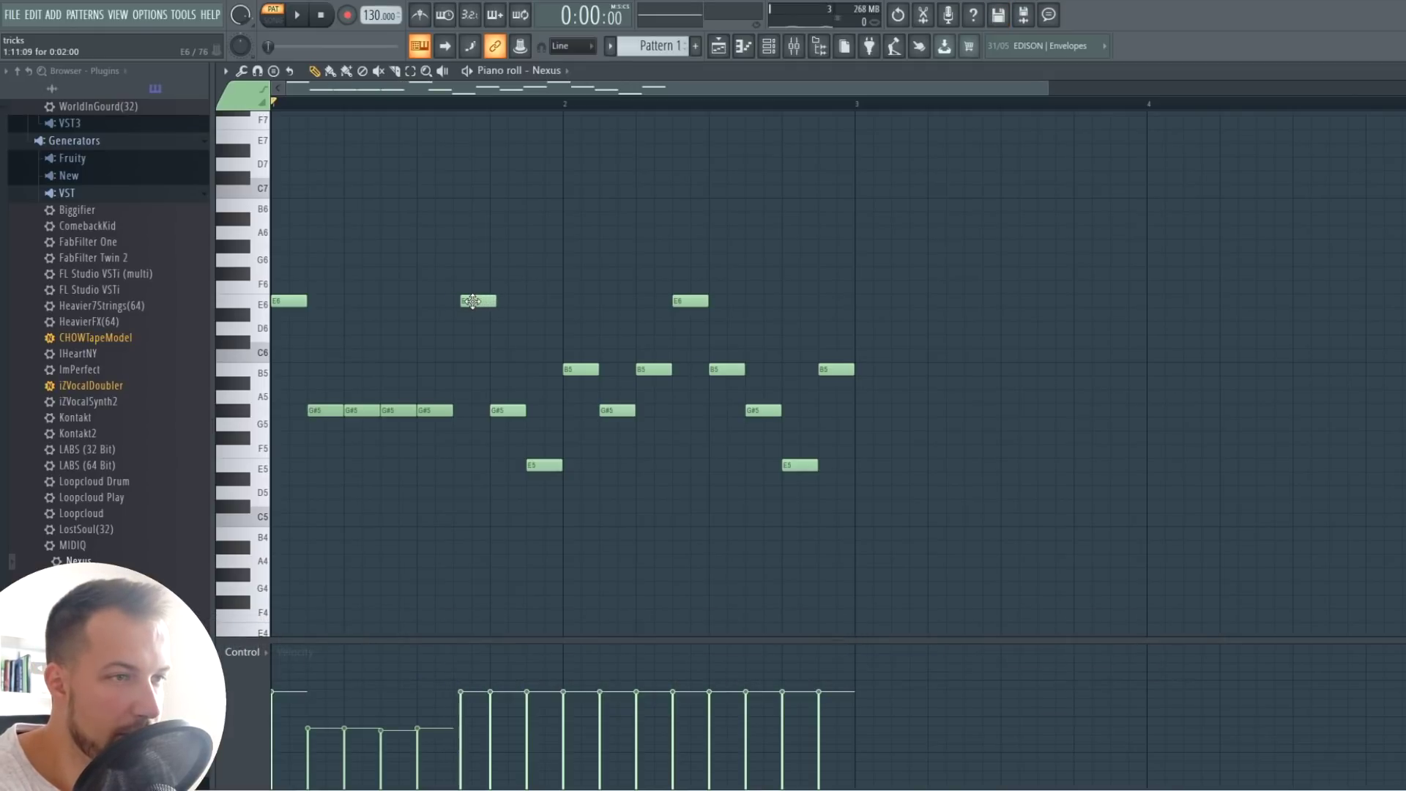
{"action": "scroll", "coordinate": [473, 301], "scroll_direction": "down", "scroll_amount": 2}
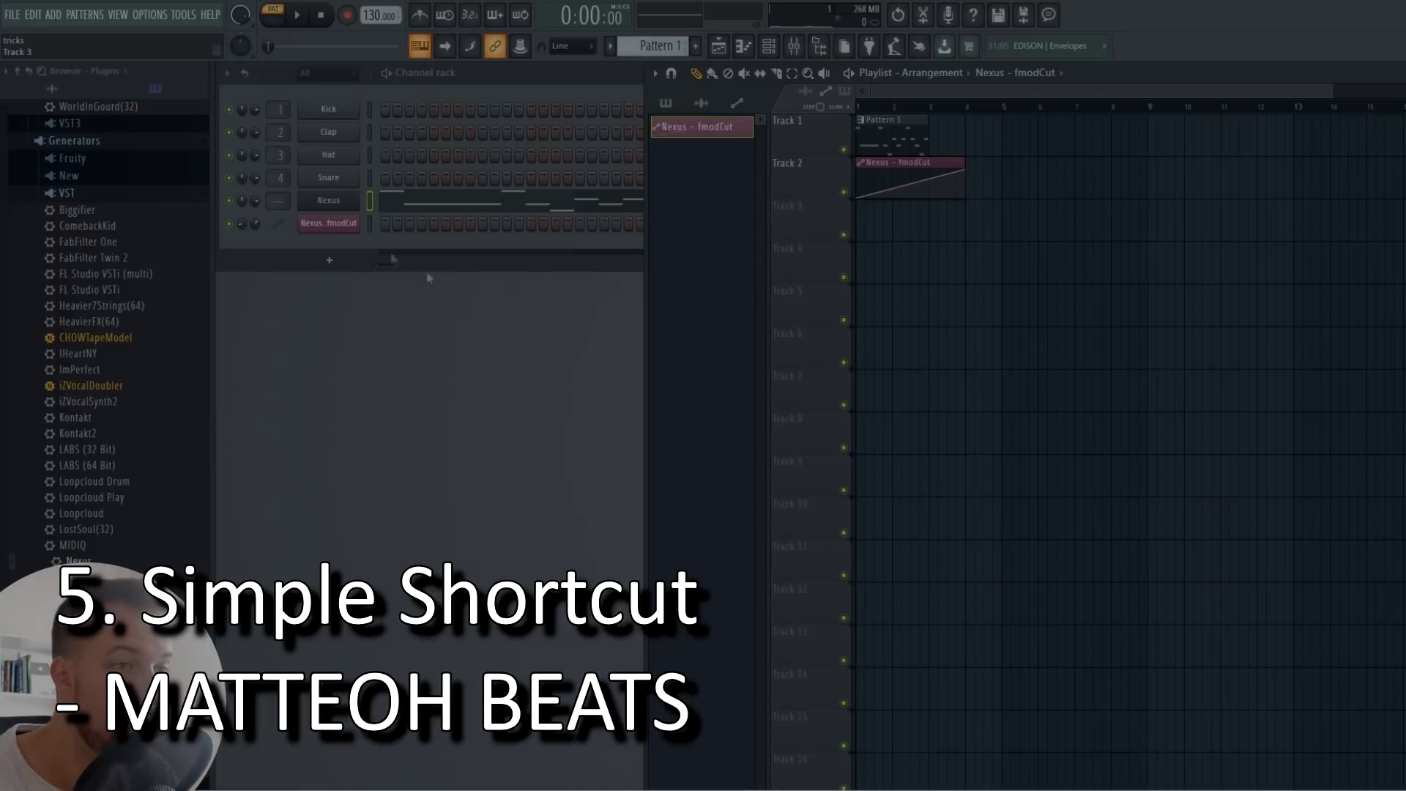
Select the Nexus channel in the channel rack and route it to mixer track 5.
{"action": "left_click", "coordinate": [372, 194]}
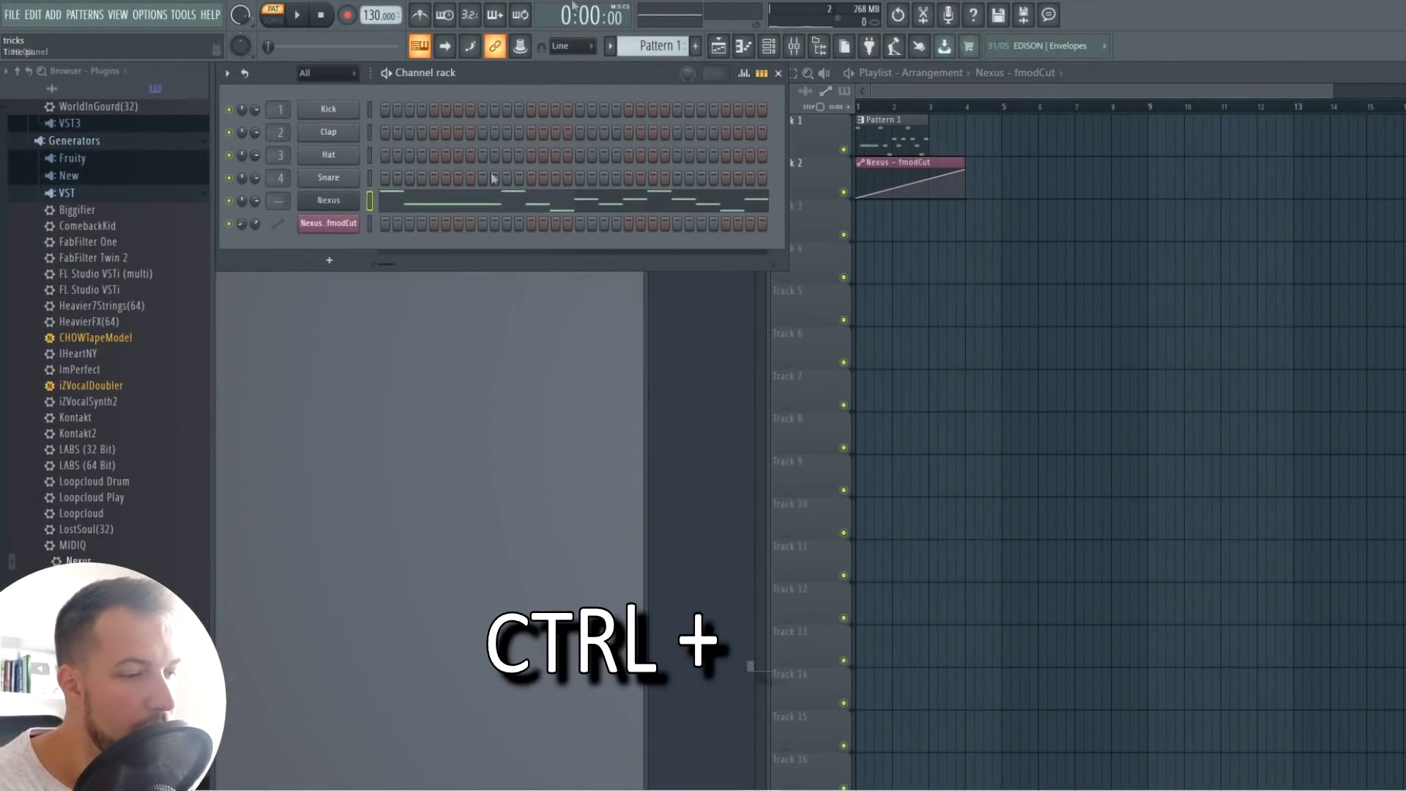
{"action": "key", "text": "ctrl+l"}
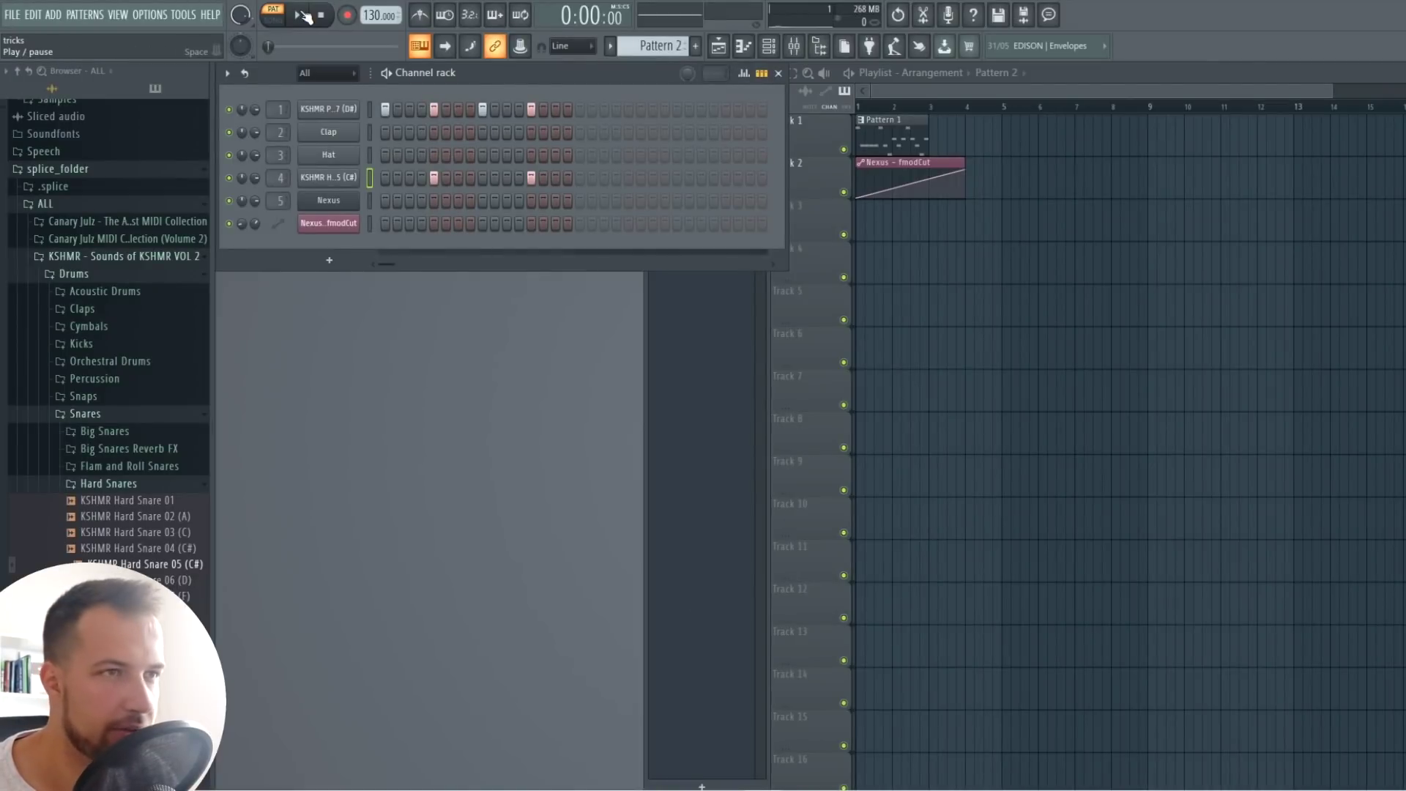
Play Pattern 2, try KSHMR Hard Snare 02 (A) and Hard Snare 13 (G) on the snare channel and listen to the beat.
{"action": "left_click", "coordinate": [302, 15]}
{"action": "key", "text": "space"}
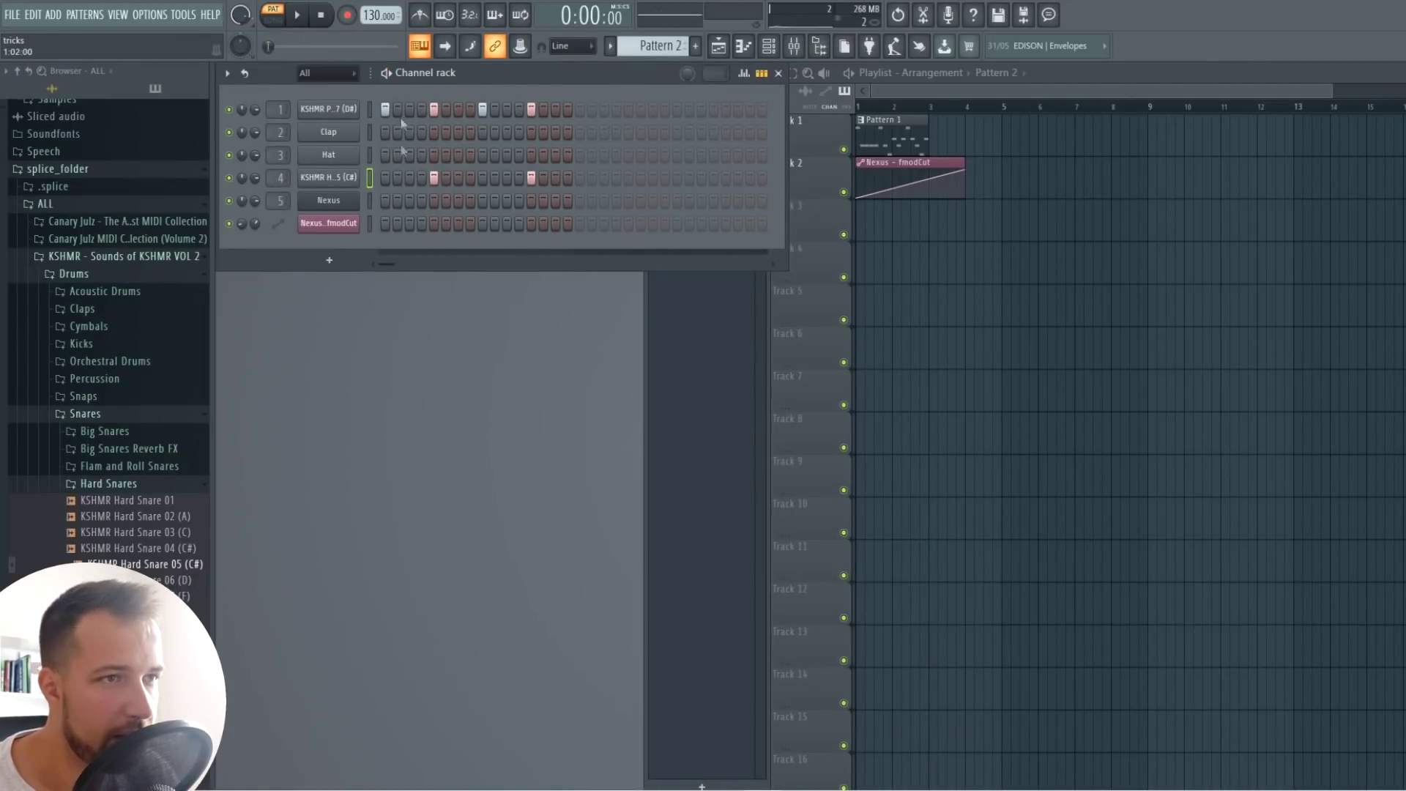
{"action": "left_click_drag", "start_coordinate": [124, 516], "coordinate": [348, 186]}
{"action": "left_click_drag", "start_coordinate": [136, 692], "coordinate": [336, 178]}
{"action": "key", "text": "space"}
{"action": "scroll", "coordinate": [145, 264], "scroll_direction": "up", "scroll_amount": 6}
{"action": "key", "text": "space"}
Replace the snare channel's sample with KSHMR_Hard_Snare_09_F from the KSHMR-VOLUME-3 folder and play the pattern.
{"action": "scroll", "coordinate": [147, 293], "scroll_direction": "up", "scroll_amount": 6}
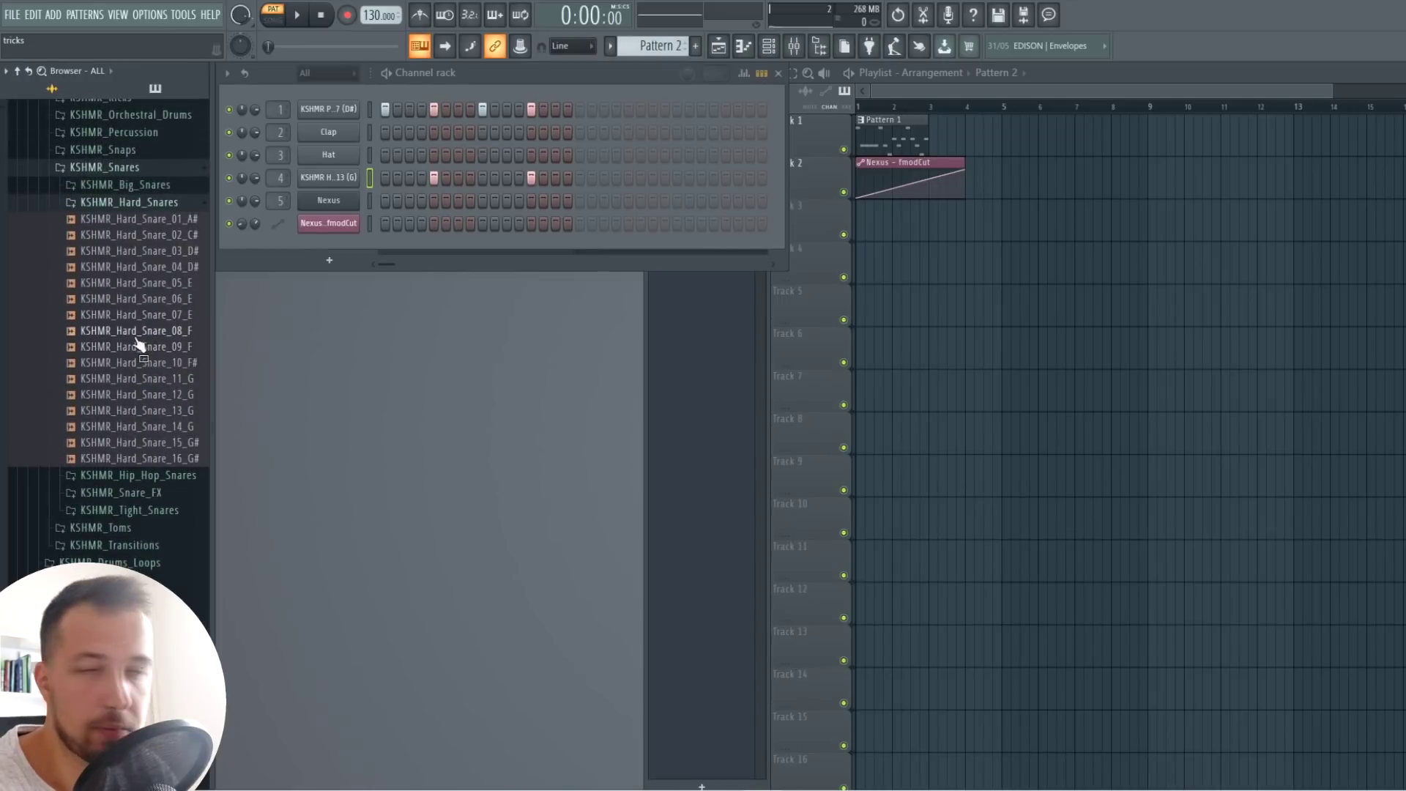
{"action": "left_click_drag", "start_coordinate": [138, 347], "coordinate": [337, 179]}
{"action": "key", "text": "space"}
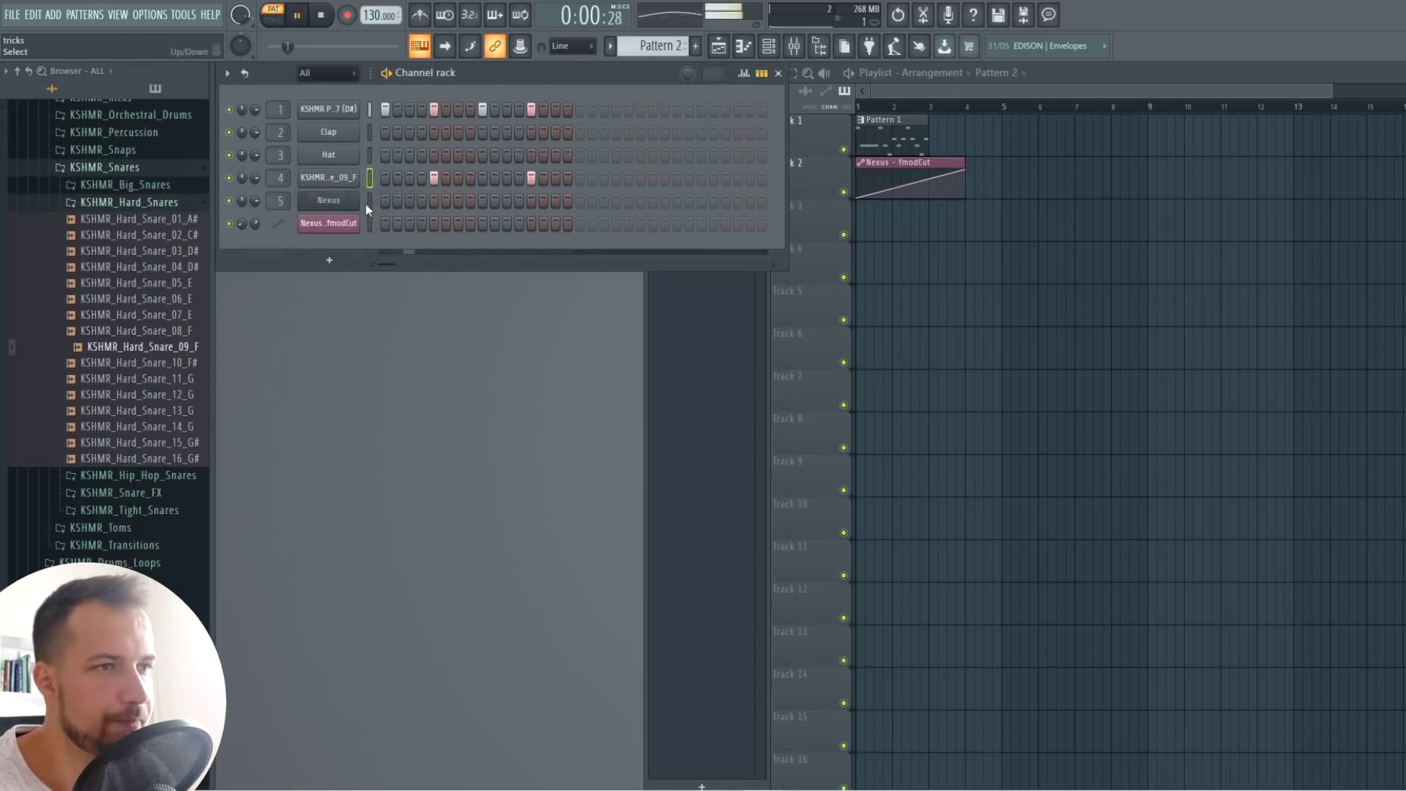
{"action": "key", "text": "space"}
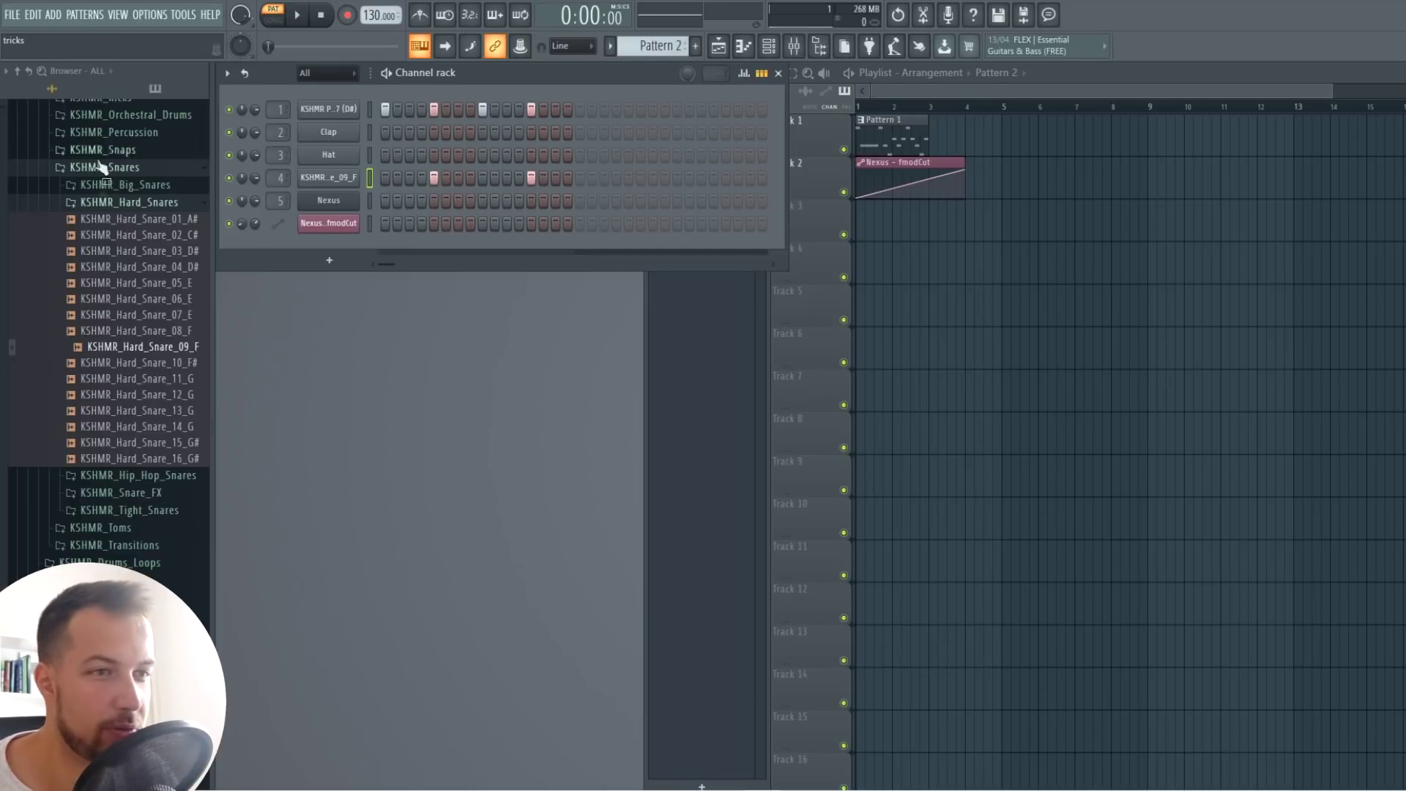
Reload KSHMR Hard Snare 05 (C#) from the snare channel's sample history, play the pattern and close the channel settings.
{"action": "scroll", "coordinate": [182, 356], "scroll_direction": "up", "scroll_amount": 5}
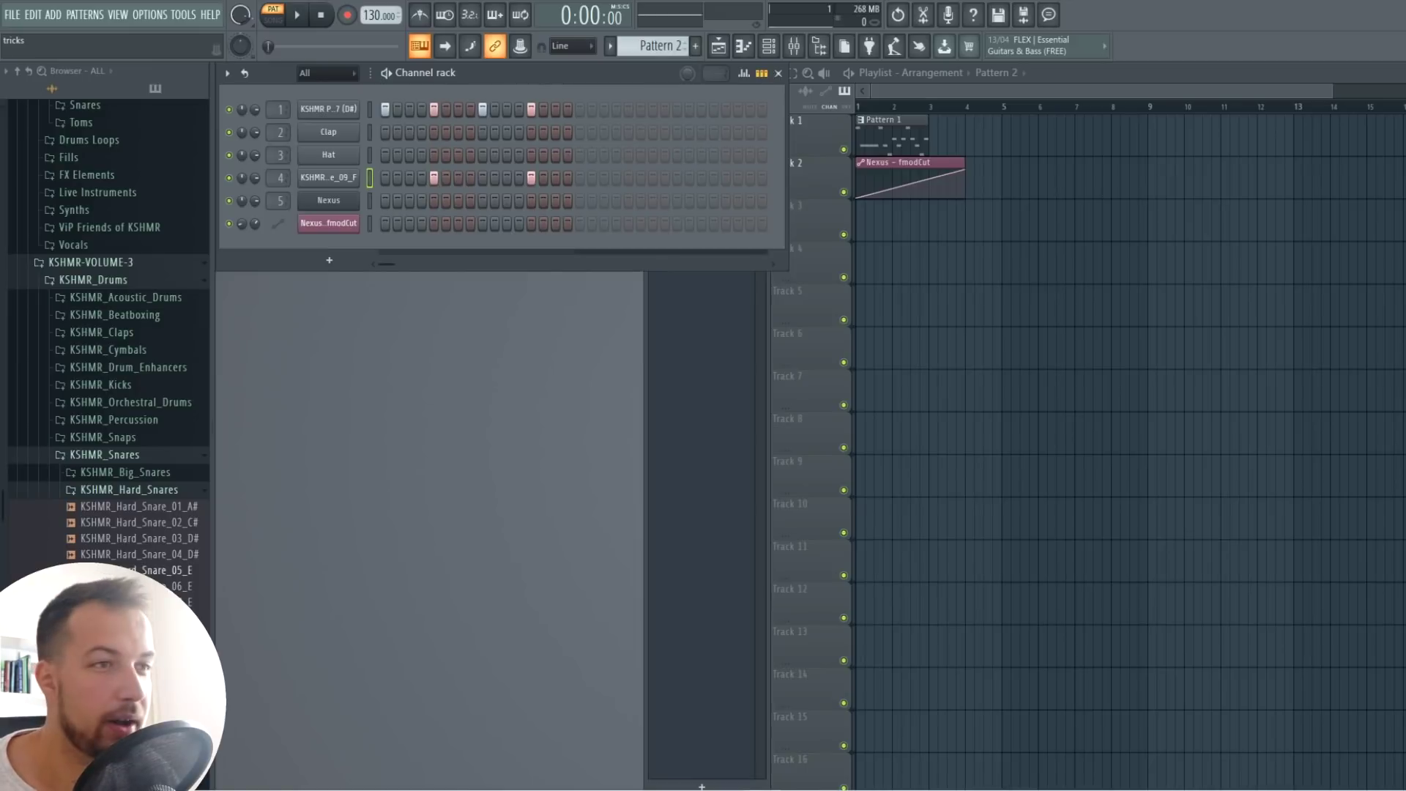
{"action": "left_click", "coordinate": [348, 182]}
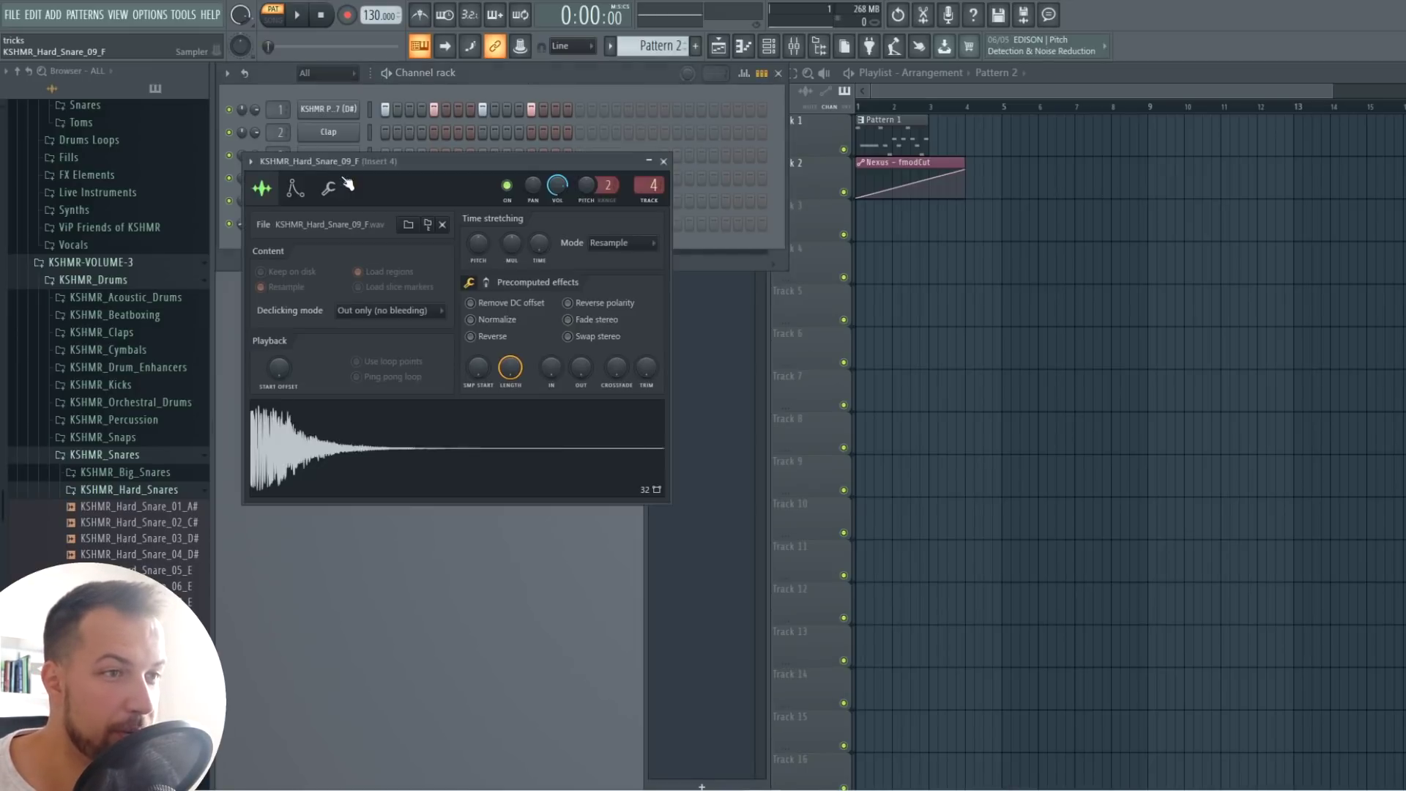
{"action": "right_click", "coordinate": [408, 227]}
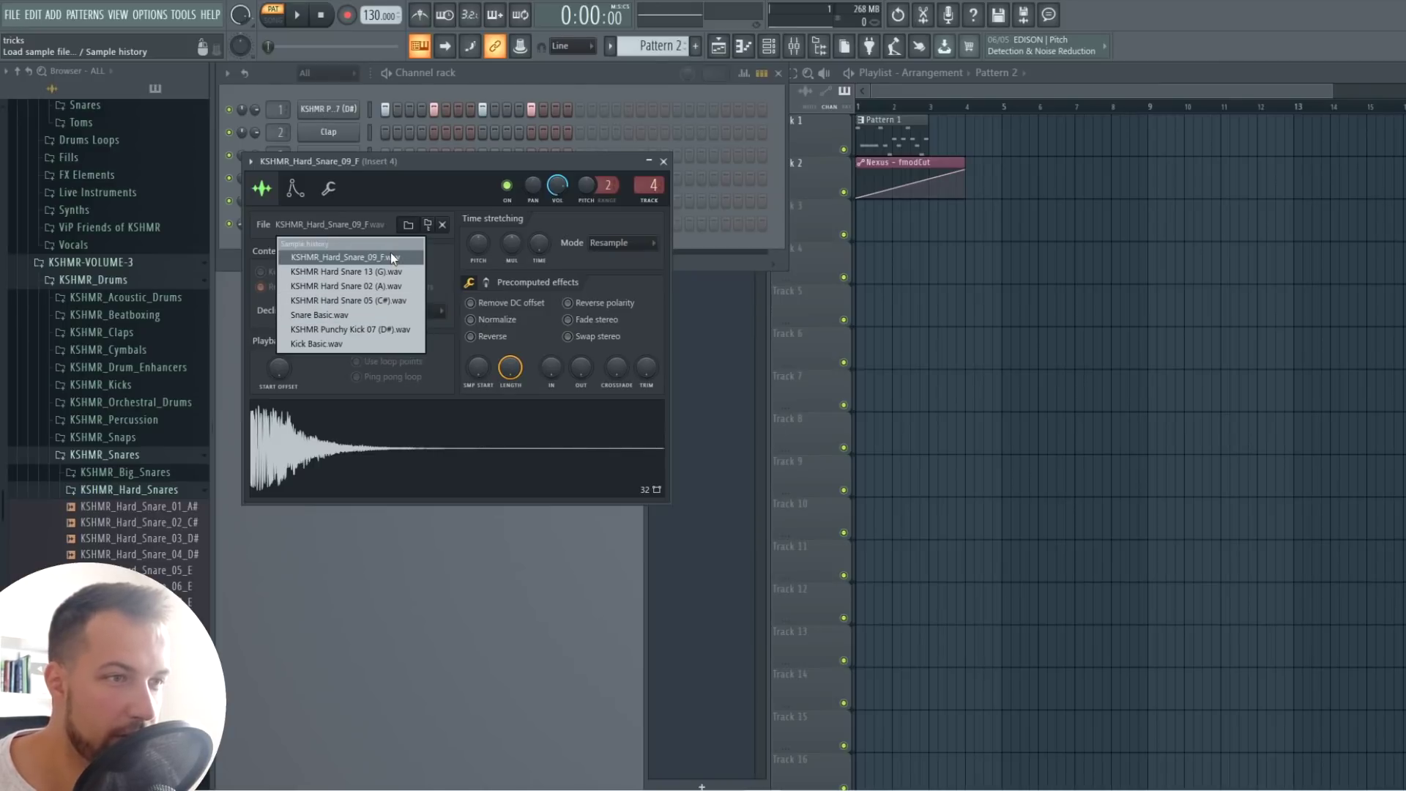
{"action": "left_click", "coordinate": [394, 300]}
{"action": "key", "text": "space"}
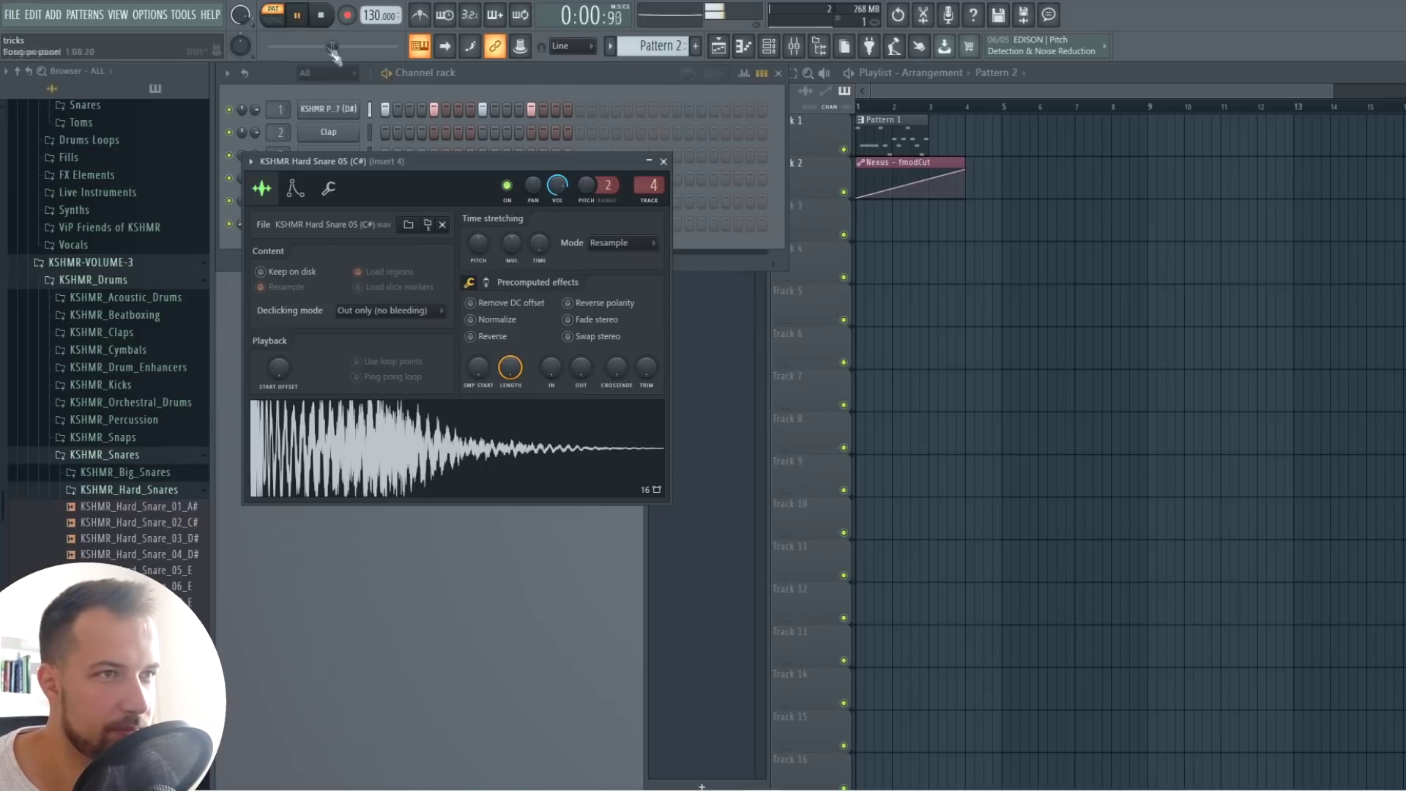
{"action": "left_click", "coordinate": [323, 16]}
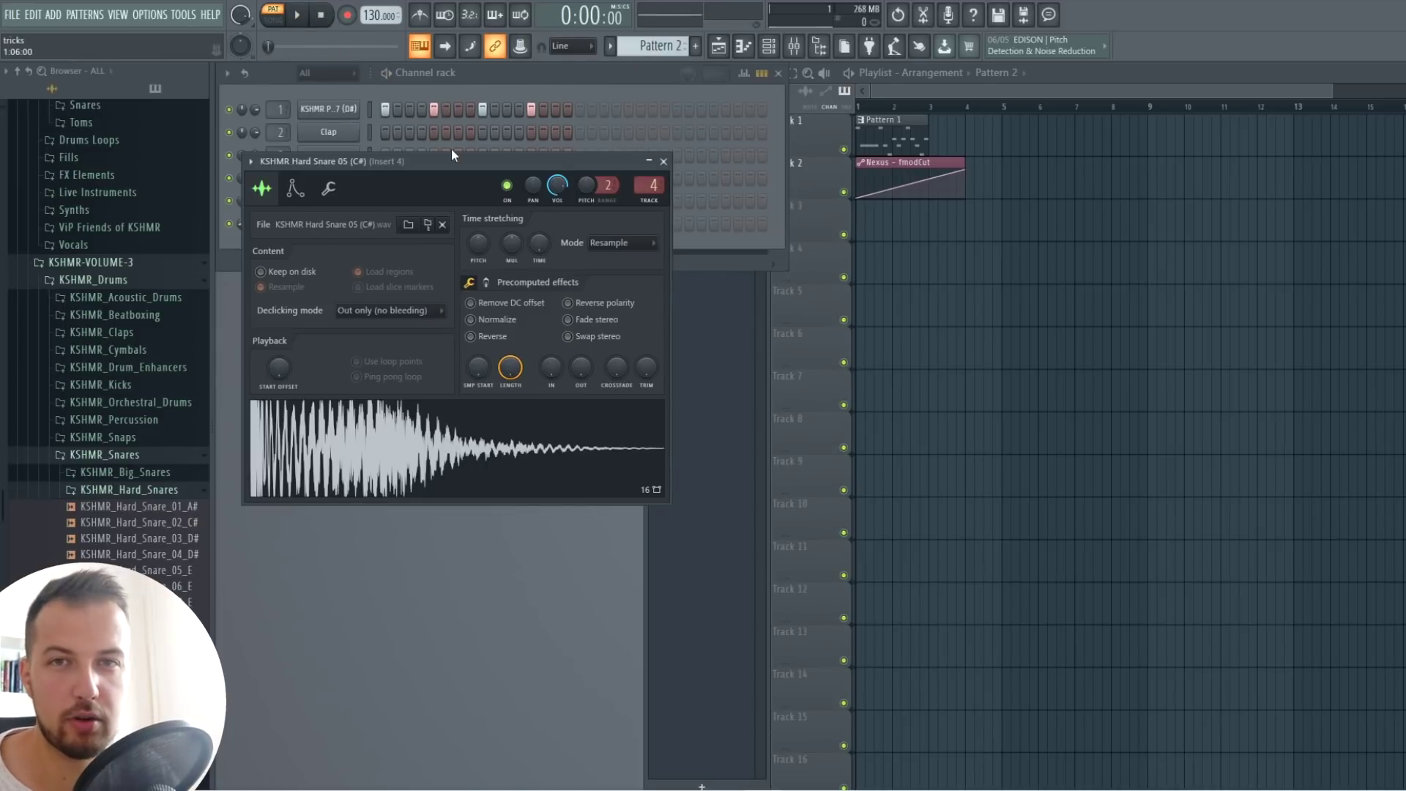
{"action": "left_click", "coordinate": [663, 161]}
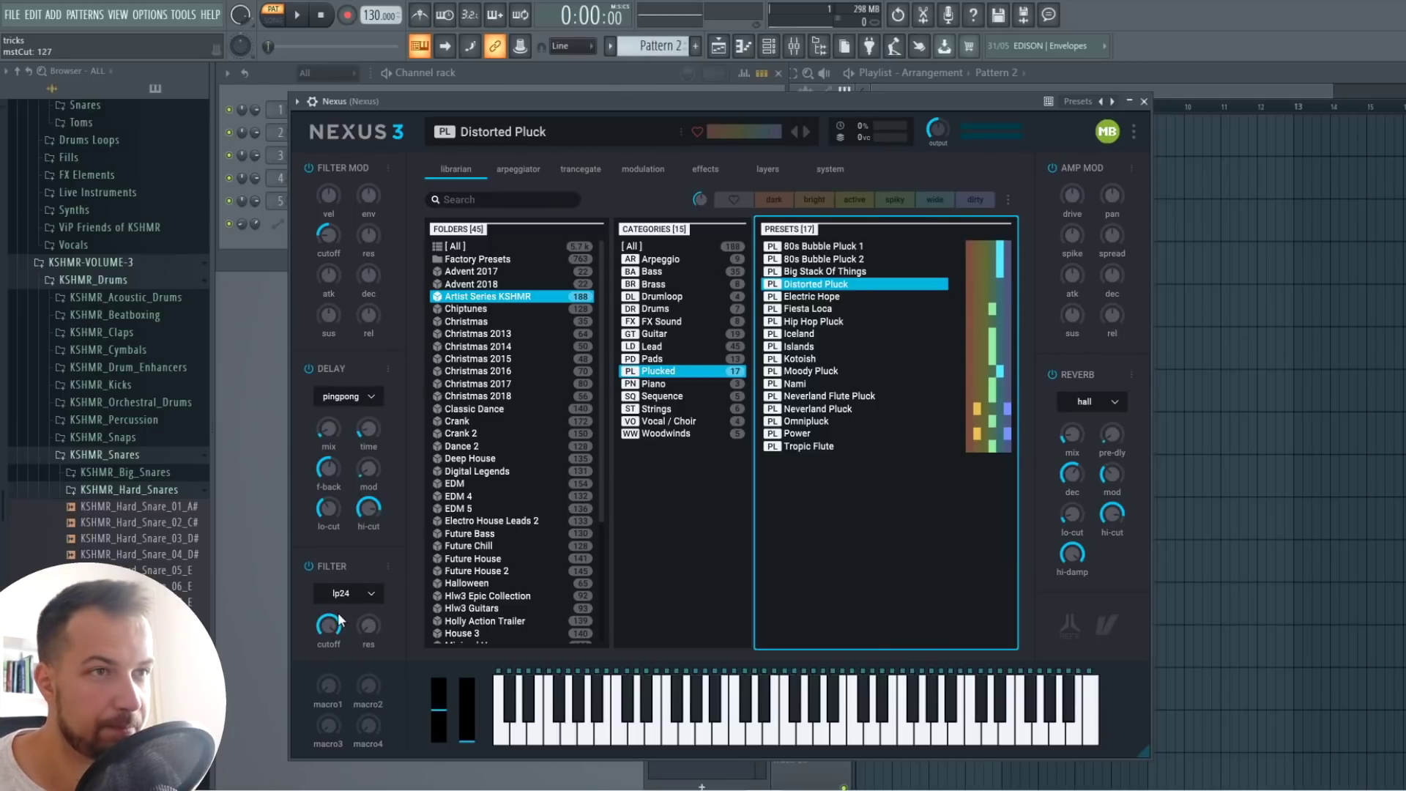
Create an automation clip for the last tweaked parameter, the Nexus master filter cutoff (mstCut).
{"action": "left_click", "coordinate": [183, 15]}
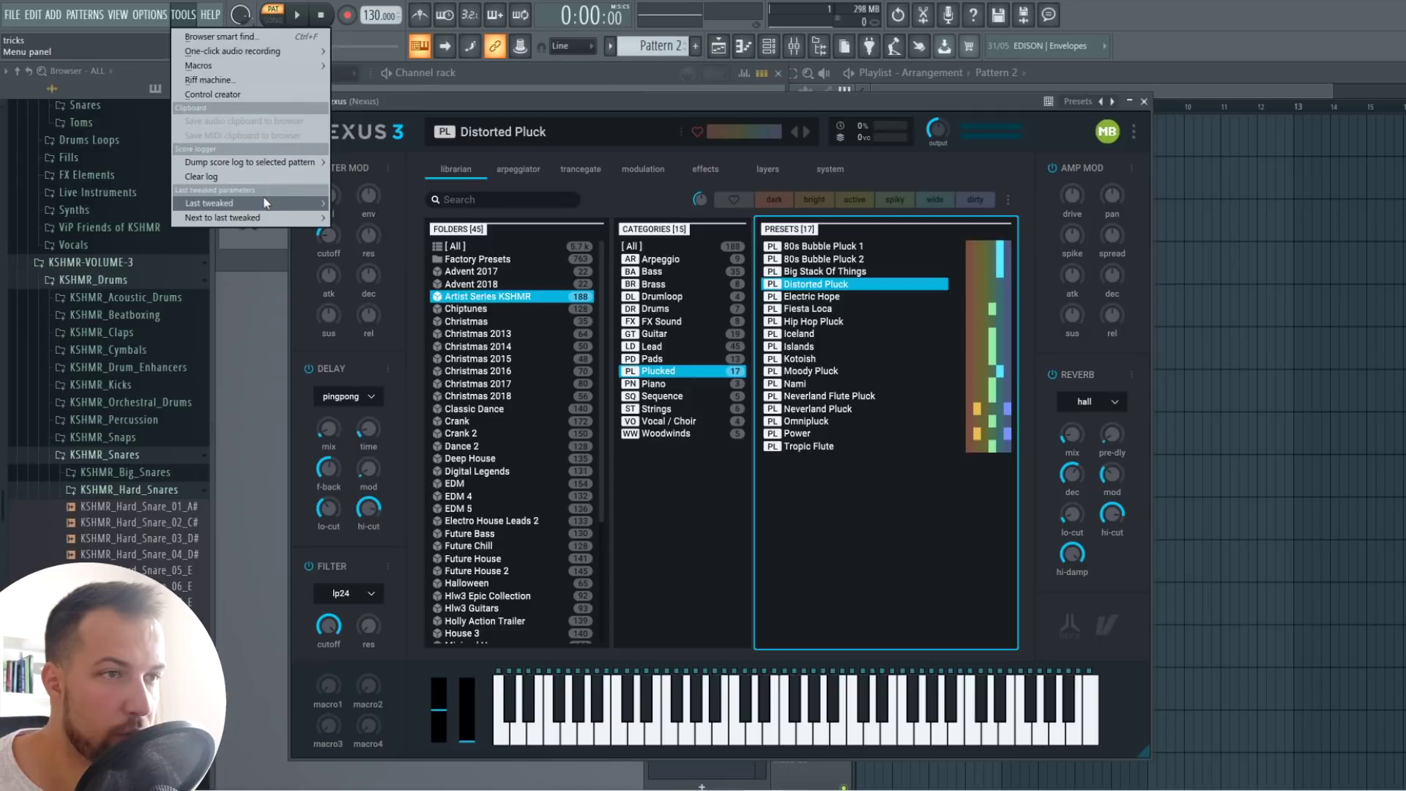
{"action": "mouse_move", "coordinate": [268, 204]}
{"action": "left_click", "coordinate": [408, 306]}
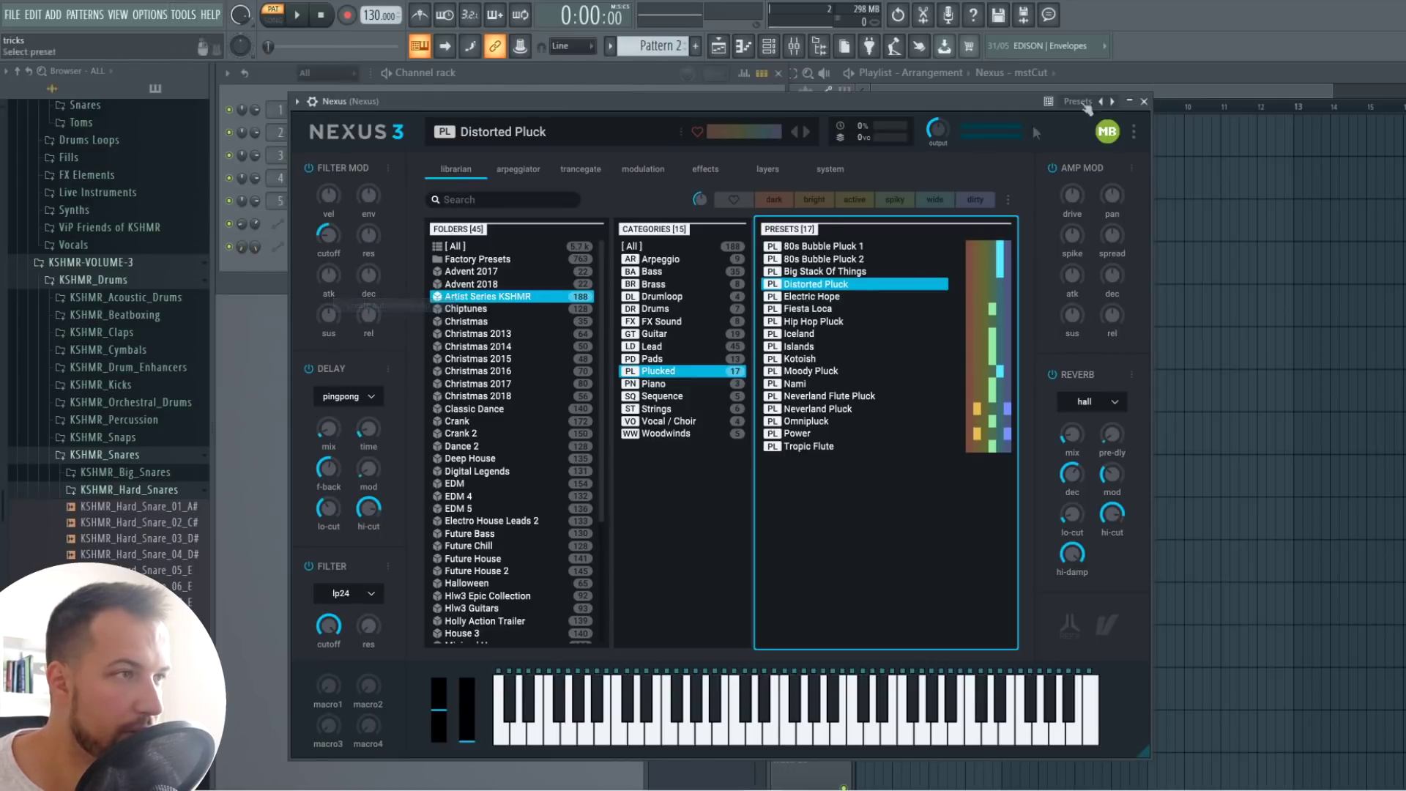
Shape the Nexus mstCut automation clip on Track 3 into a ramp rising from its start, and play the song.
{"action": "left_click", "coordinate": [1149, 72]}
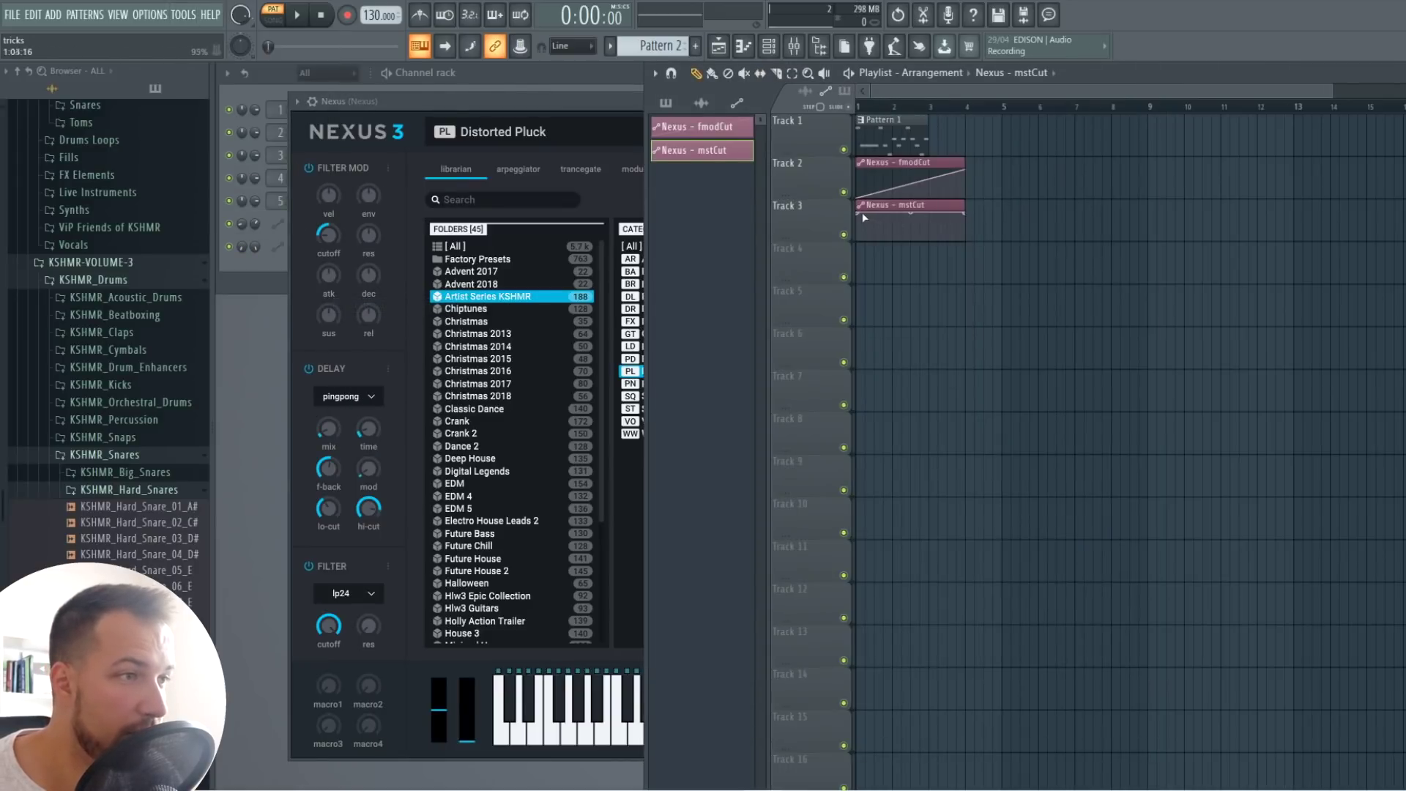
{"action": "left_click_drag", "start_coordinate": [864, 218], "coordinate": [844, 259]}
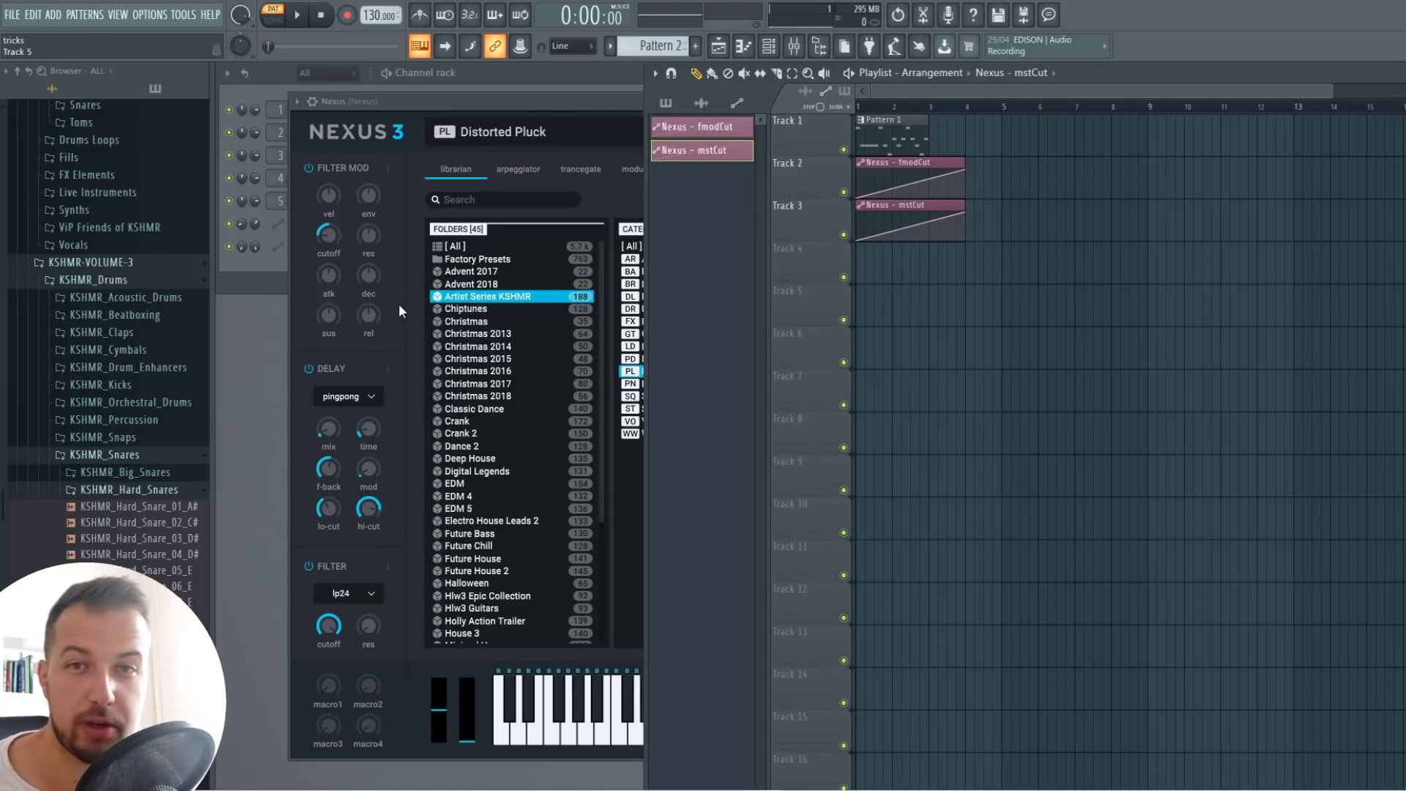
{"action": "key", "text": "space"}
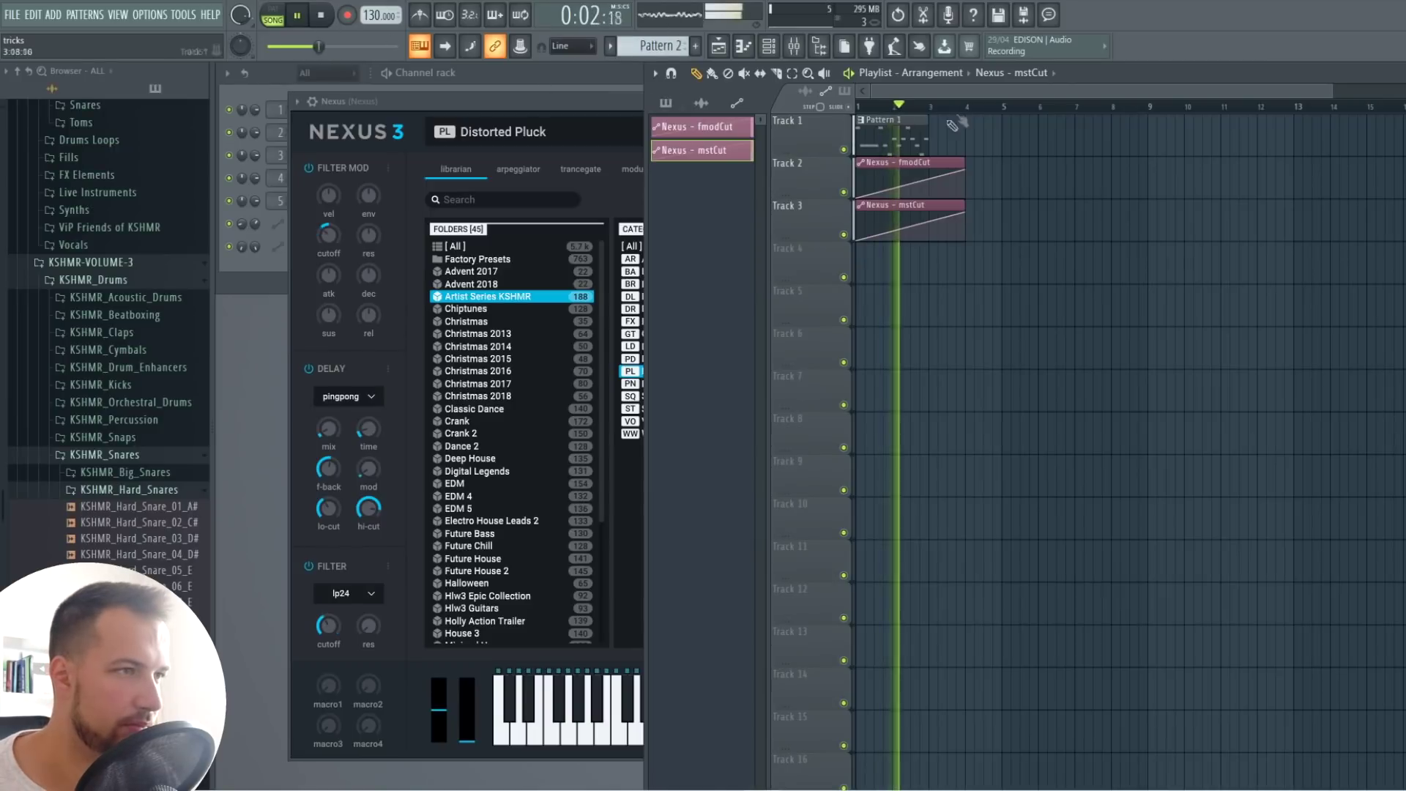
Add a second Pattern 1 clip directly after the first one on Track 1 and stop playback.
{"action": "left_click", "coordinate": [923, 131]}
{"action": "left_click", "coordinate": [942, 136]}
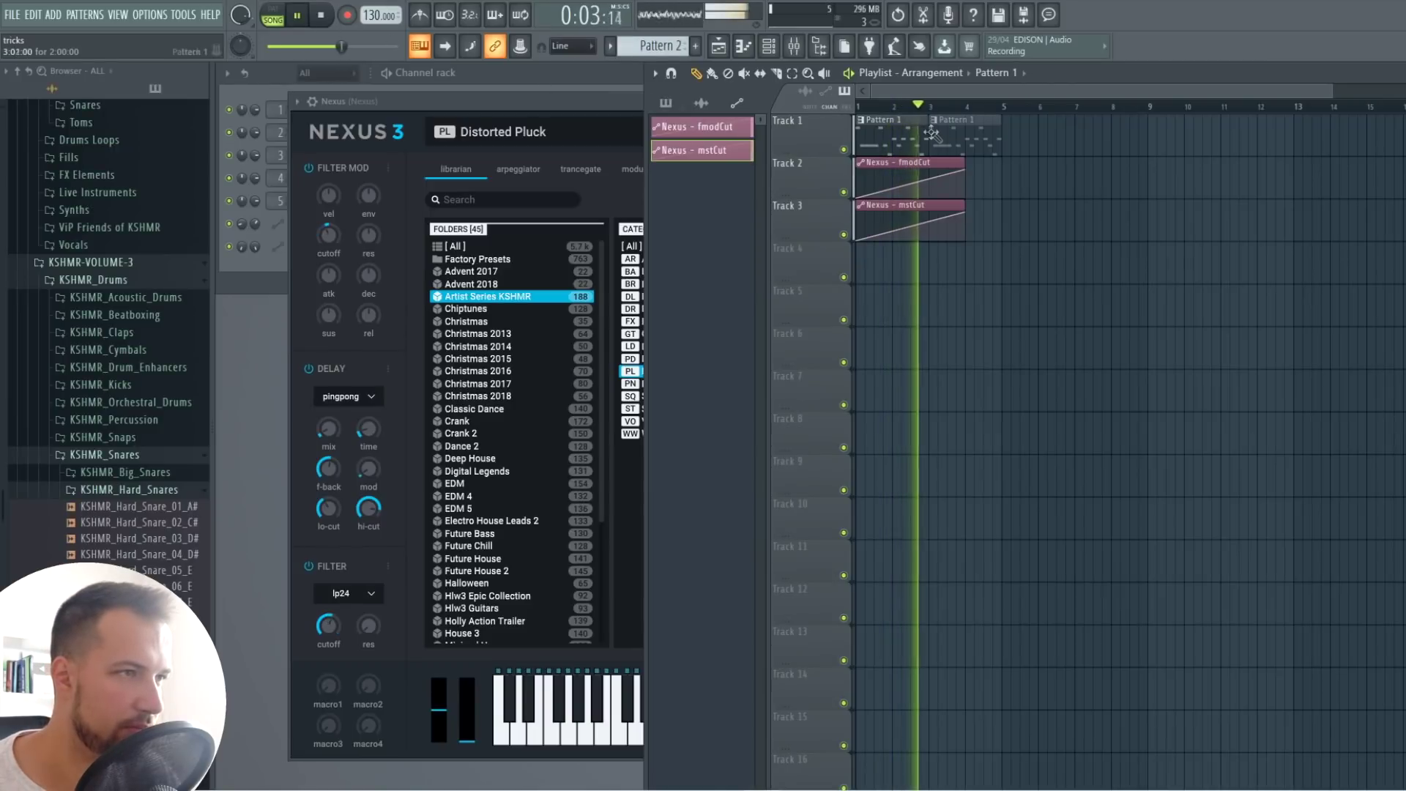
{"action": "left_click", "coordinate": [325, 16]}
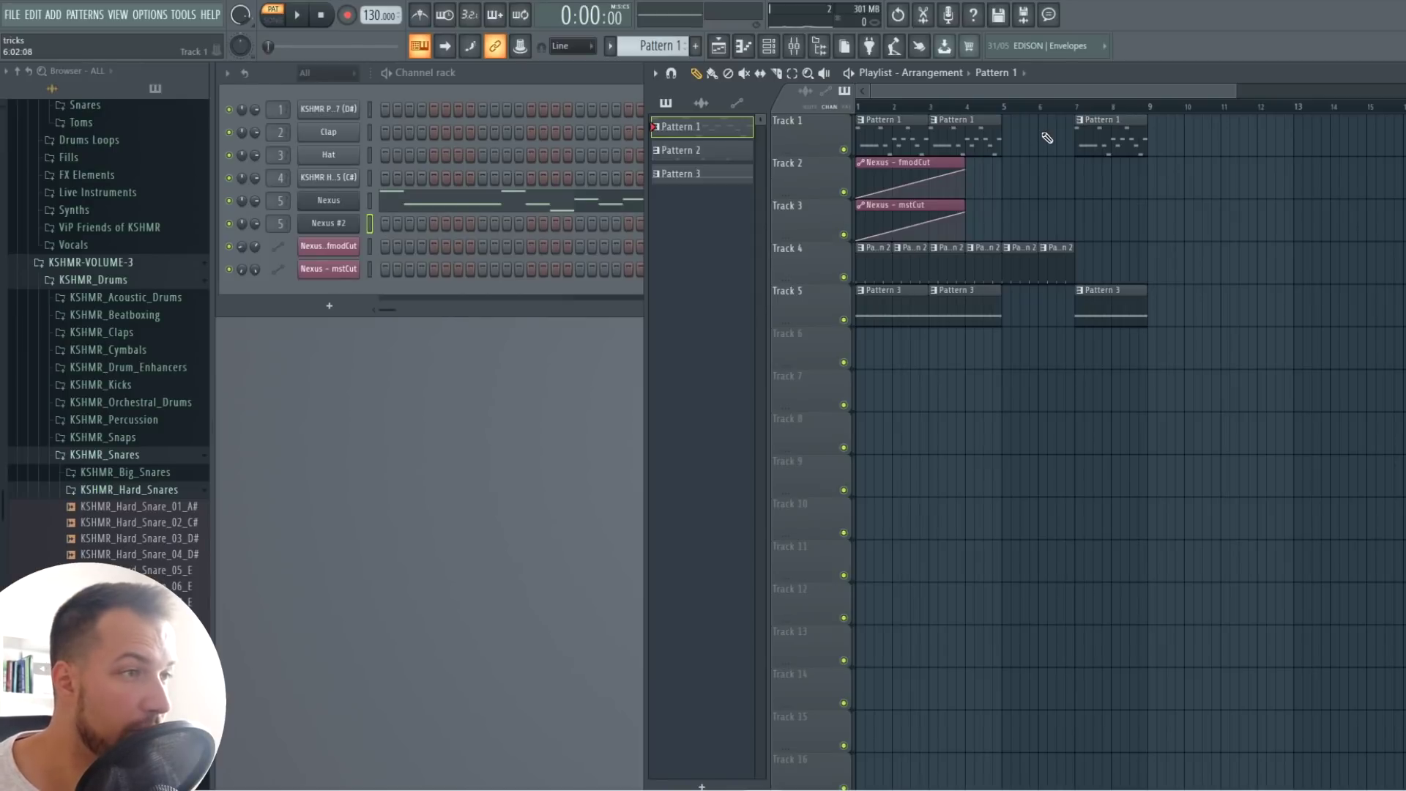
Select all Pattern 1 and Pattern 3 clips on Tracks 1 and 5 and merge them into one pattern clip.
{"action": "left_click_drag", "start_coordinate": [1195, 134], "coordinate": [858, 139]}
{"action": "left_click_drag", "start_coordinate": [1184, 317], "coordinate": [805, 316]}
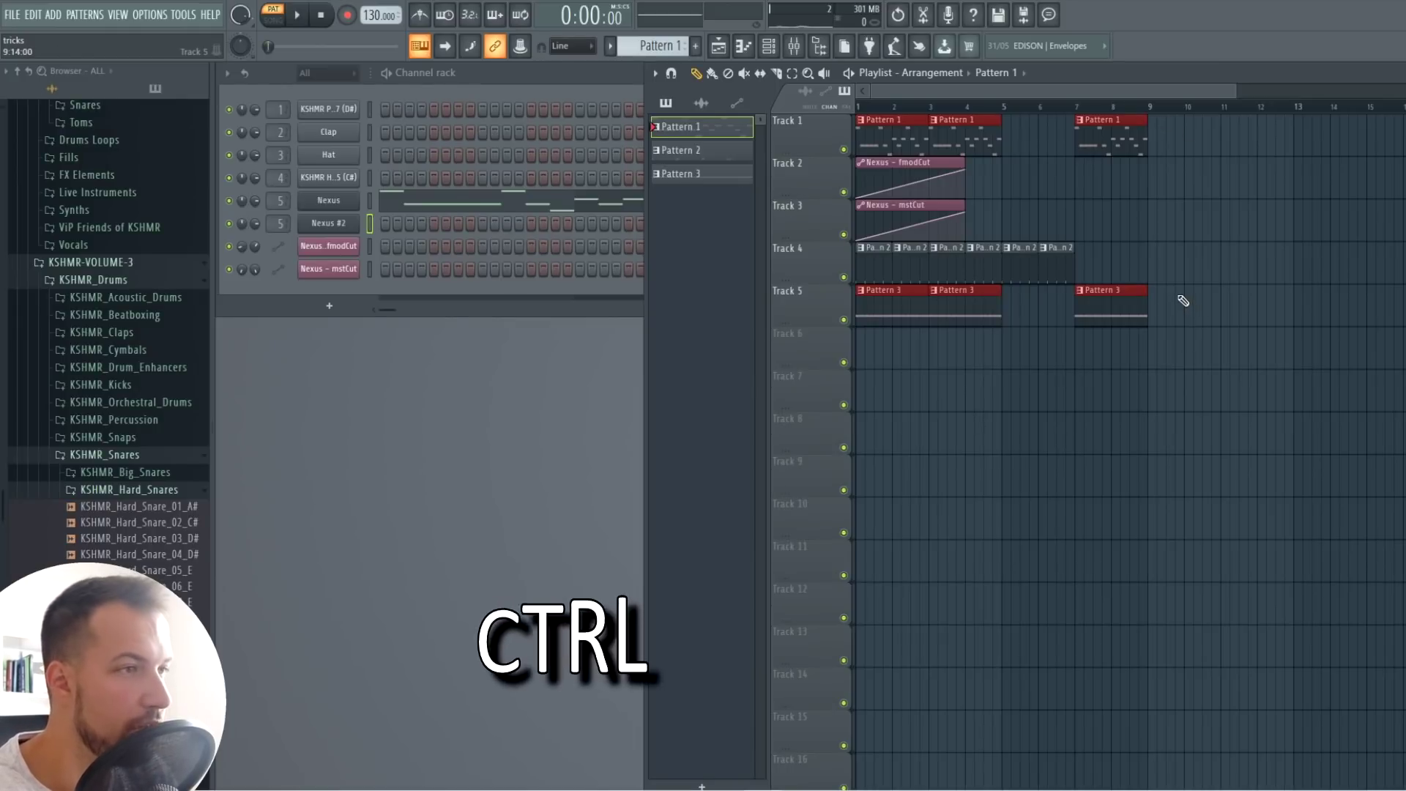
{"action": "key", "text": "ctrl+g"}
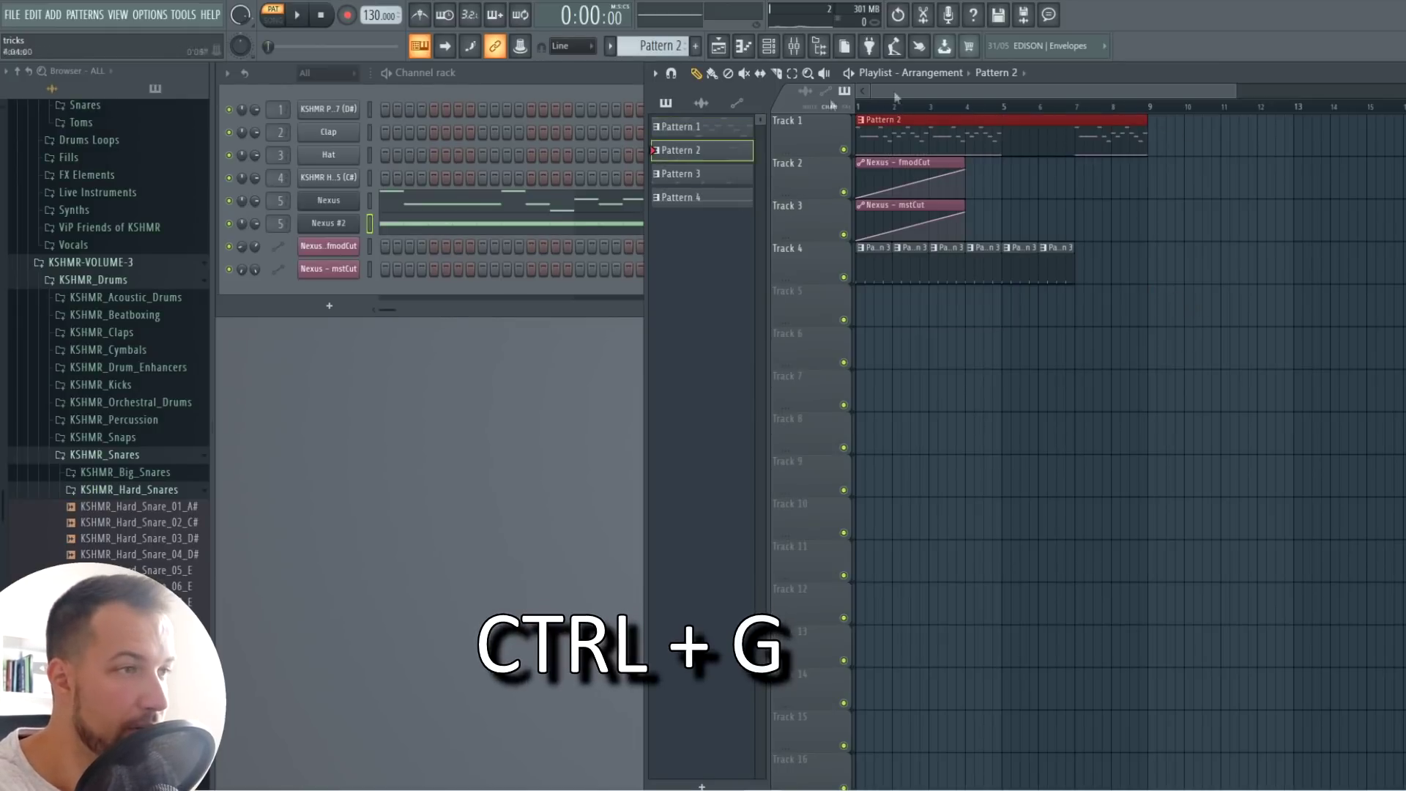
Check the patterns in the picker list, deselect the merged clip and switch playback to song mode.
{"action": "left_click", "coordinate": [716, 127]}
{"action": "left_click", "coordinate": [707, 199]}
{"action": "left_click", "coordinate": [719, 131]}
{"action": "key", "text": "ctrl+d"}
{"action": "left_click", "coordinate": [1014, 144]}
{"action": "key", "text": "l"}
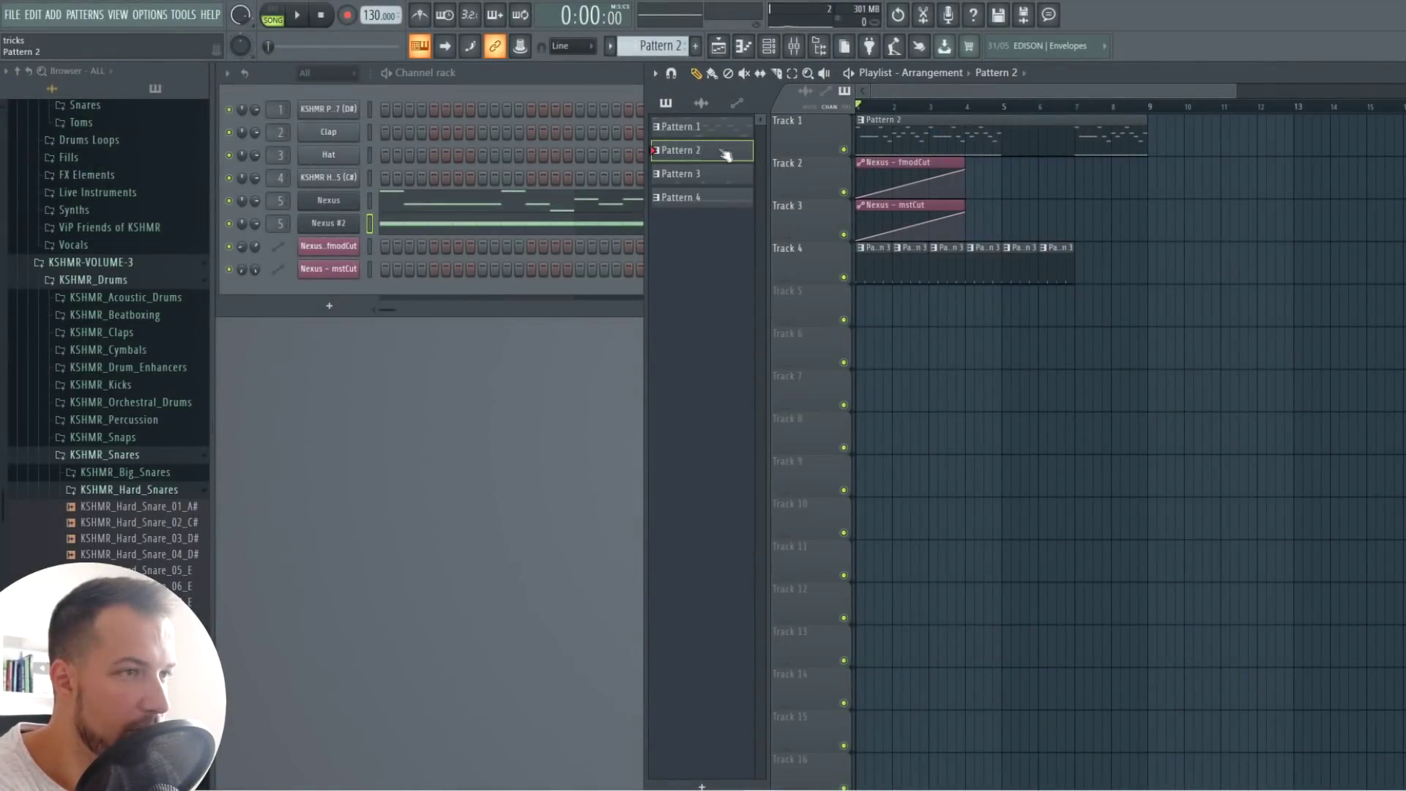
Split the merged Pattern 2 by channel into separate patterns.
{"action": "right_click", "coordinate": [703, 155]}
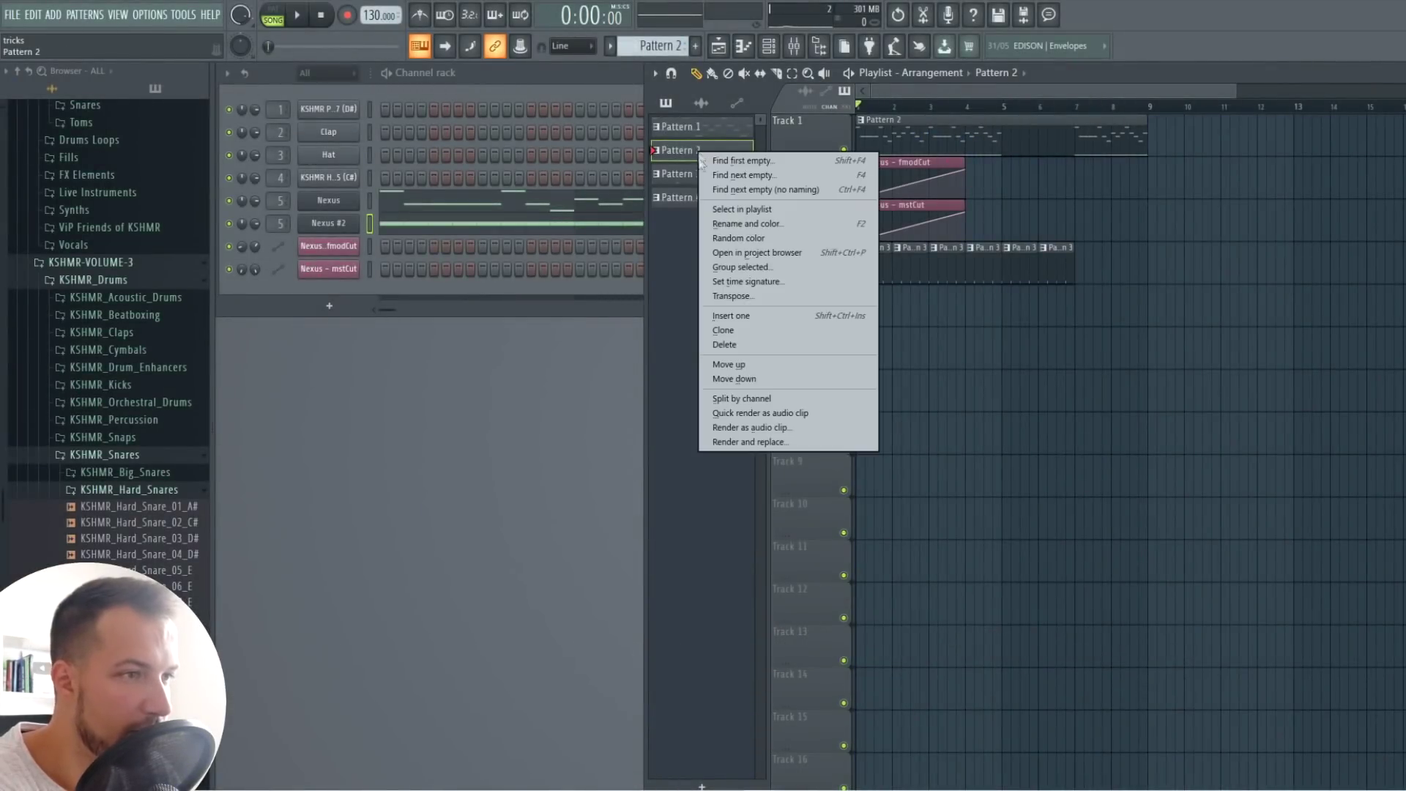
{"action": "left_click", "coordinate": [759, 400]}
{"action": "left_click_drag", "start_coordinate": [943, 144], "coordinate": [915, 408]}
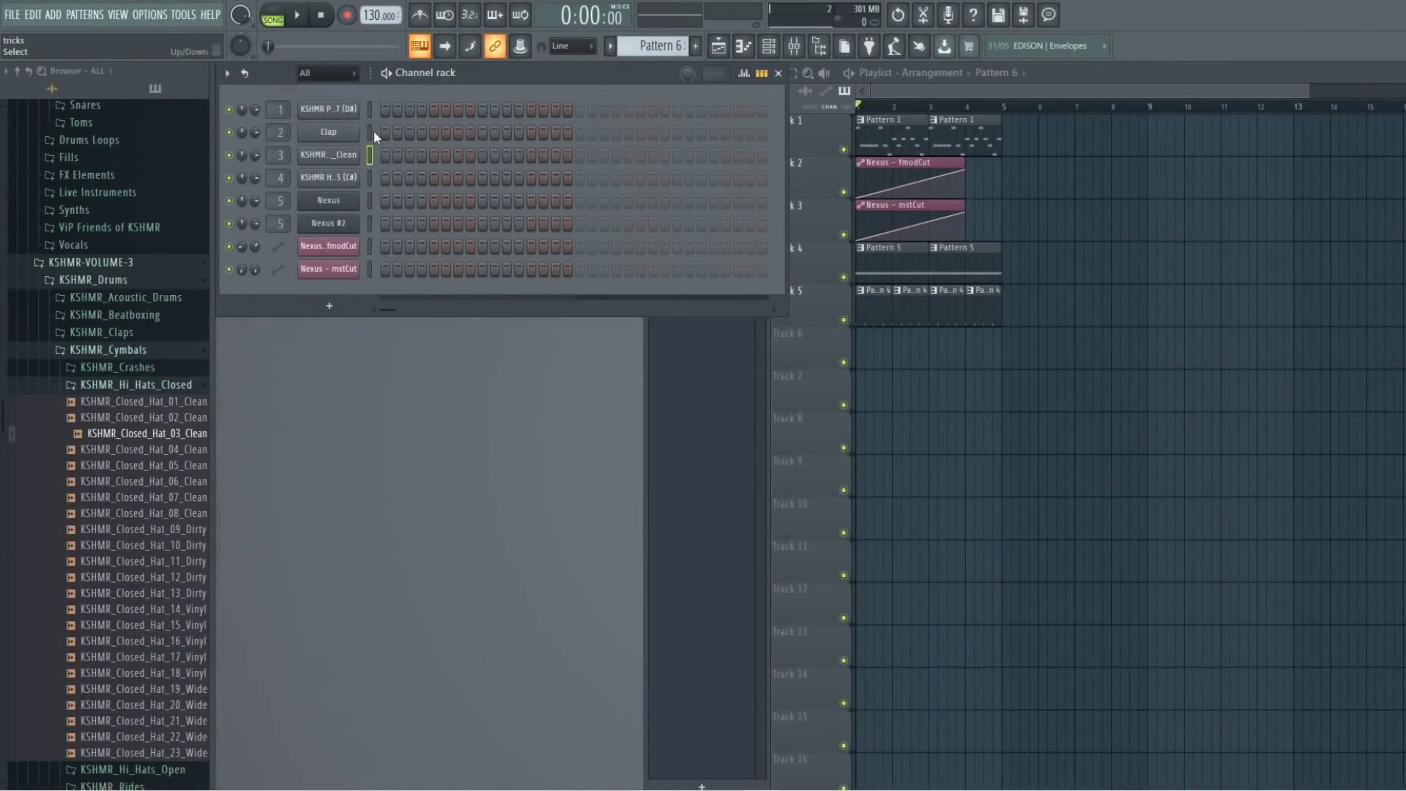
Fill every second step of the KSHMR_Closed_Hat_03_Clean channel in Pattern 6 and play it in pattern mode.
{"action": "right_click", "coordinate": [338, 155]}
{"action": "left_click", "coordinate": [549, 205]}
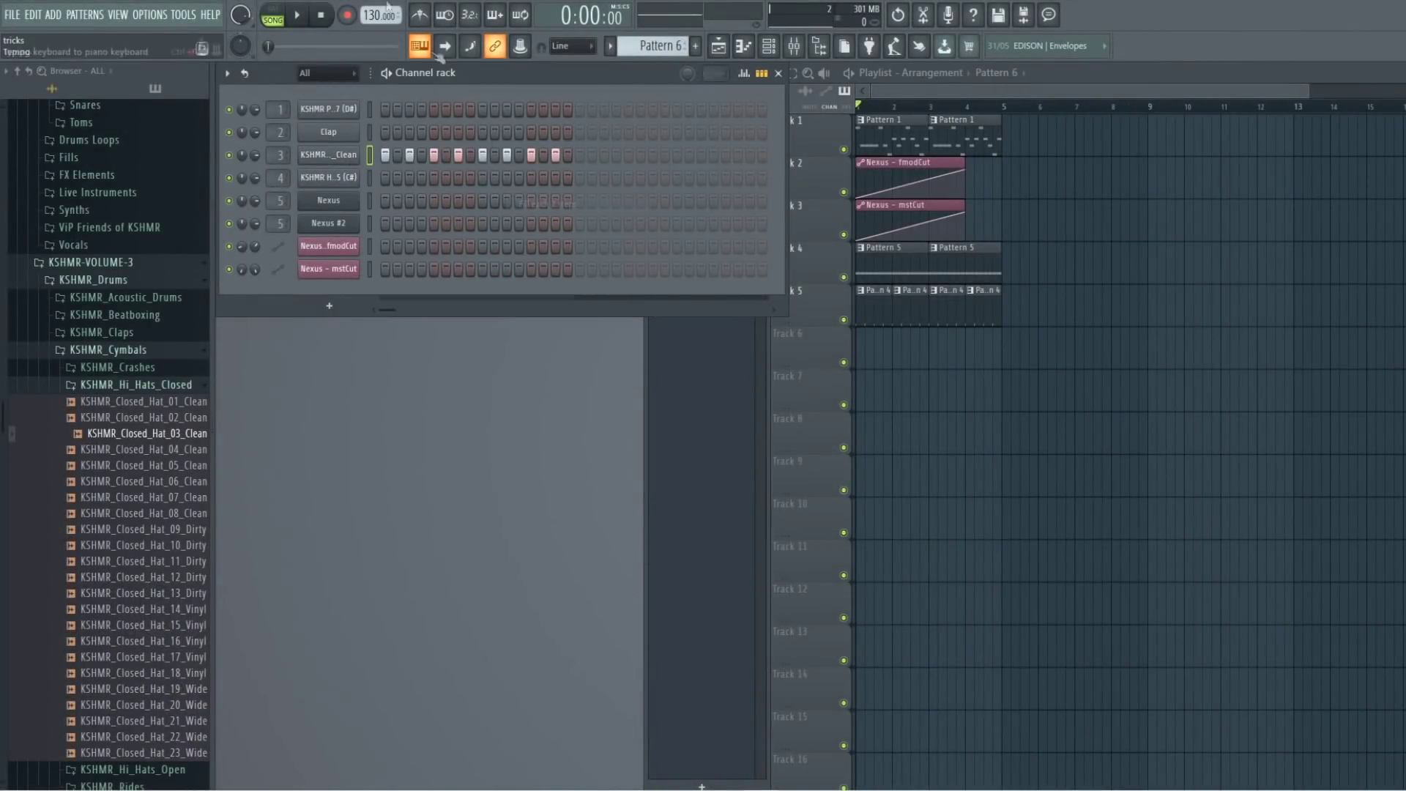
{"action": "left_click", "coordinate": [273, 15]}
{"action": "left_click", "coordinate": [297, 16]}
{"action": "left_click", "coordinate": [321, 17]}
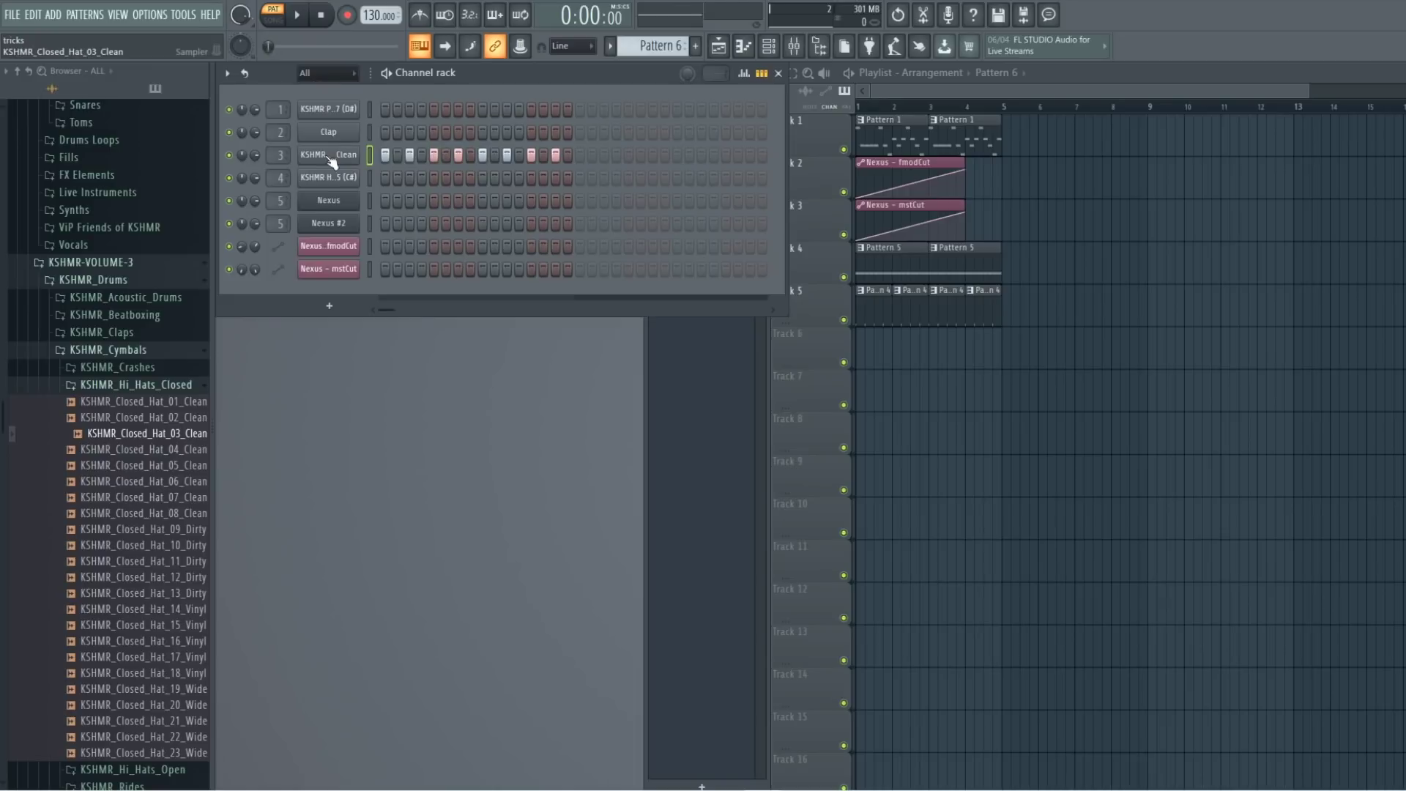
Open Gross Beat on mixer Insert 3, apply the Complex 2 time preset and play the hi-hat pattern.
{"action": "left_click", "coordinate": [793, 46]}
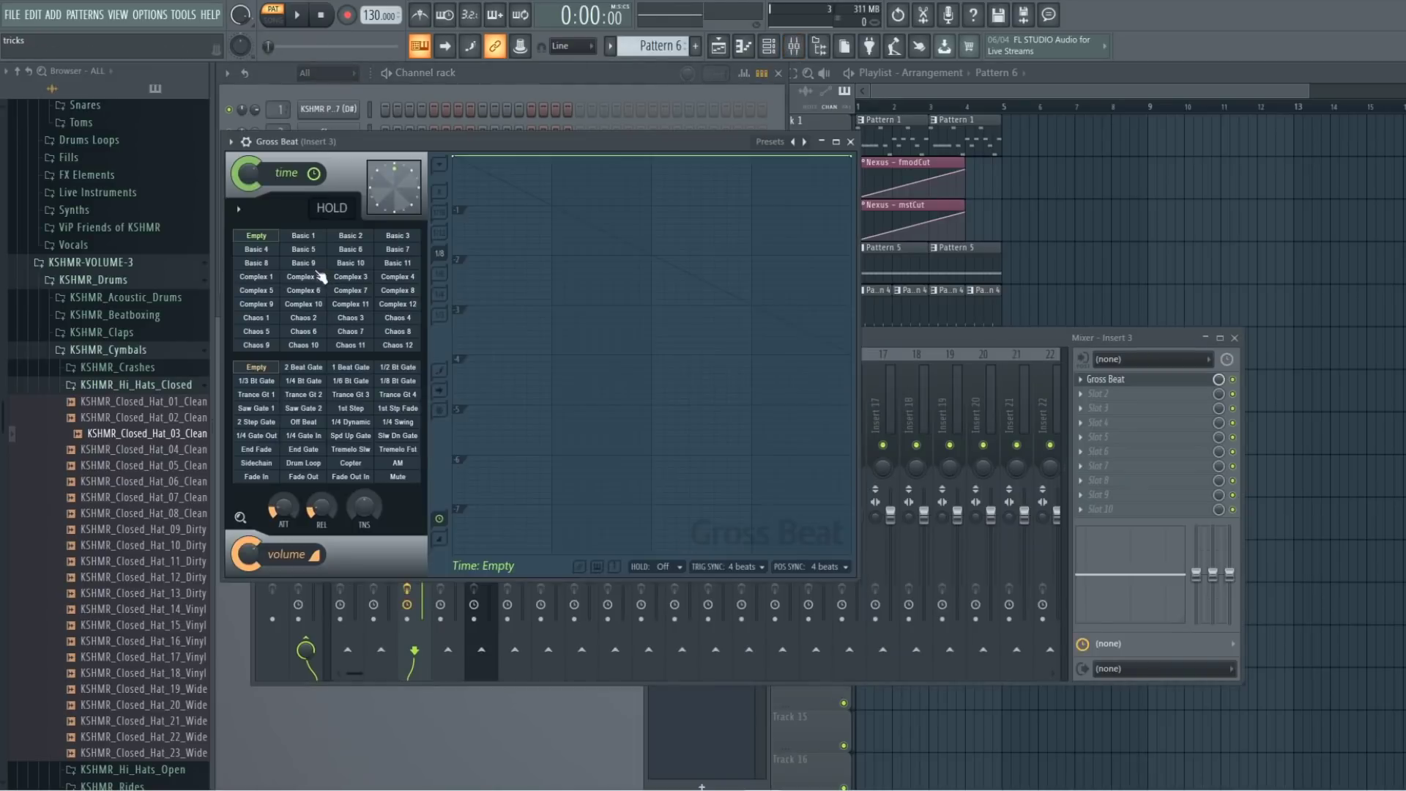
{"action": "left_click", "coordinate": [315, 282]}
{"action": "key", "text": "space"}
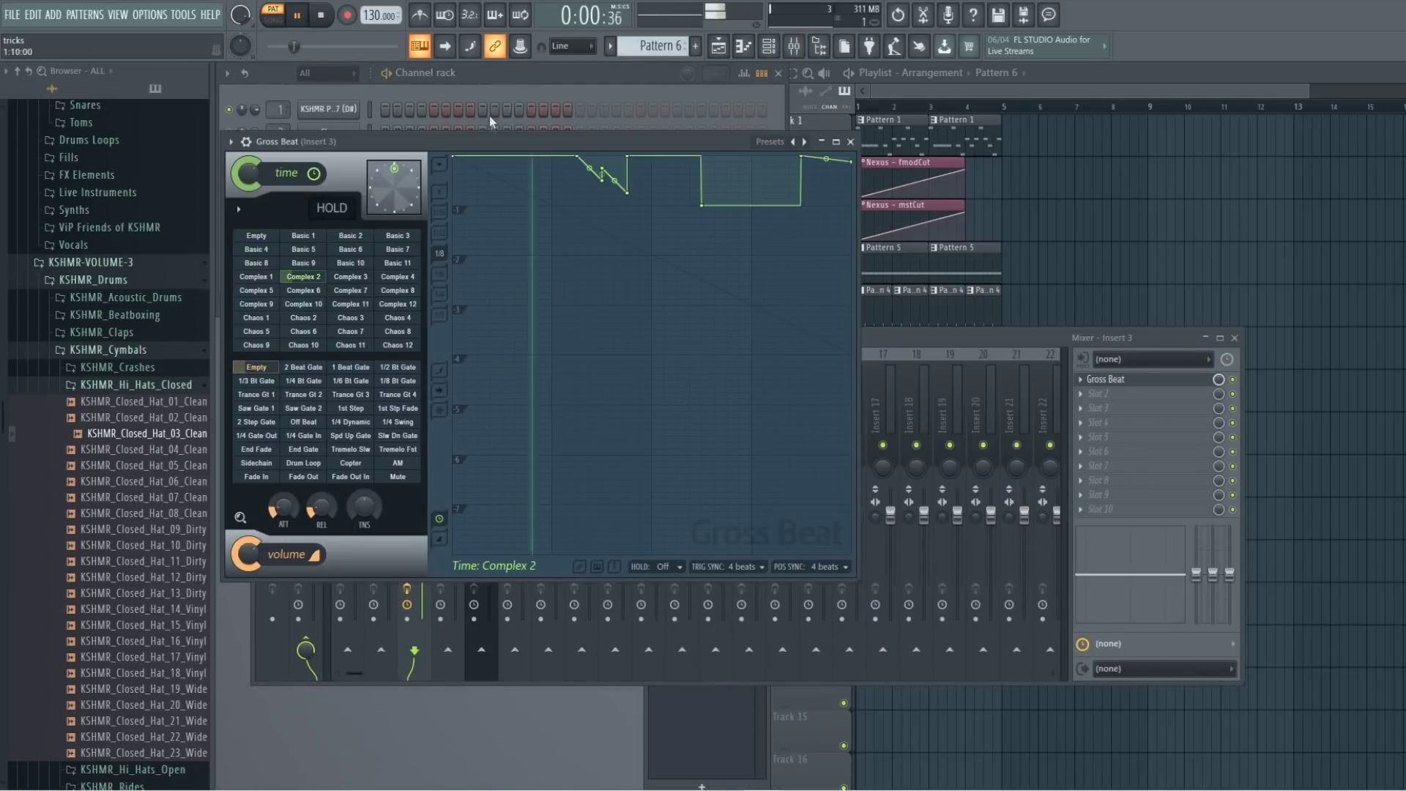
{"action": "left_click_drag", "start_coordinate": [483, 138], "coordinate": [611, 271]}
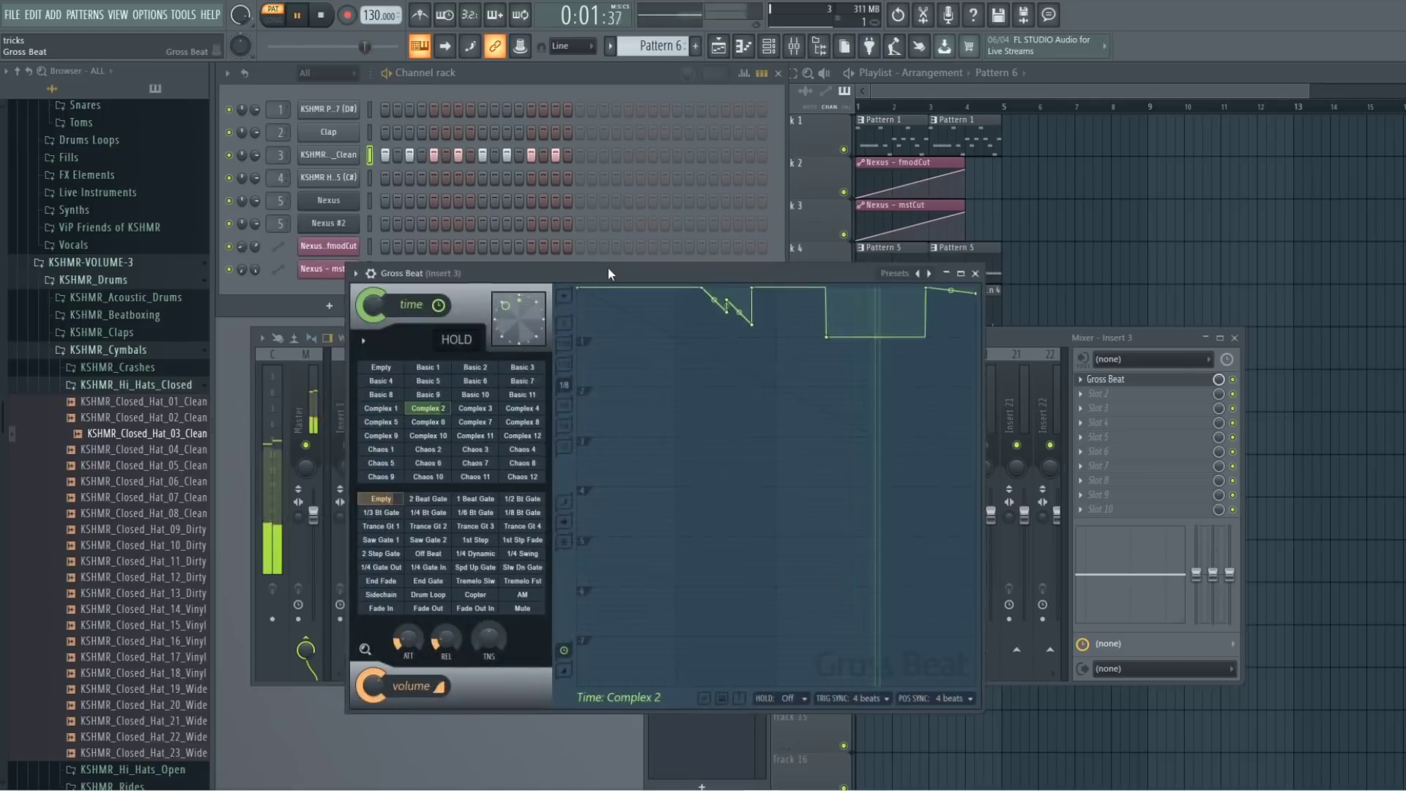
Try the Complex 5 and Complex 10 time presets in Gross Beat, keep Complex 10, close the plugin and stop playback.
{"action": "left_click", "coordinate": [385, 430]}
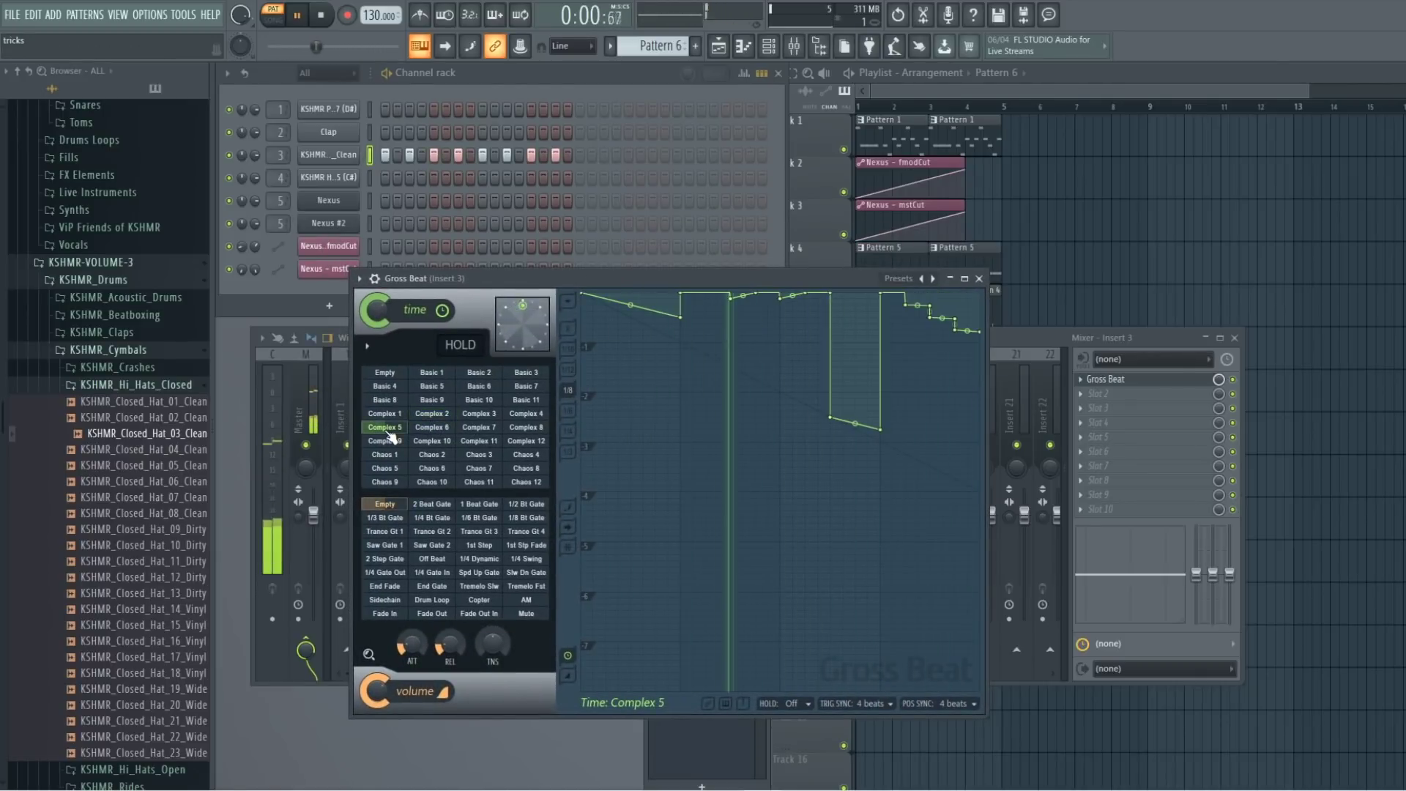
{"action": "left_click", "coordinate": [444, 443]}
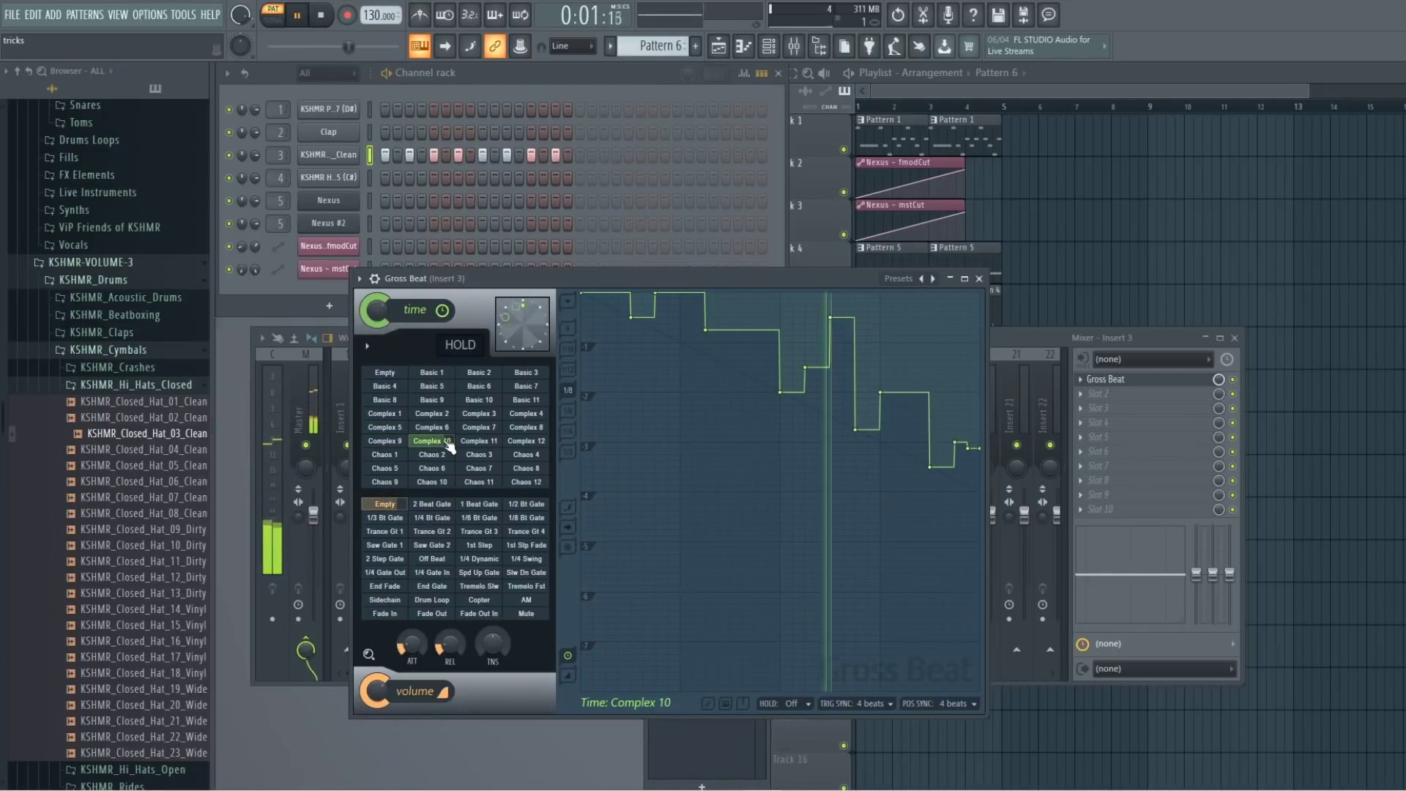
{"action": "left_click", "coordinate": [979, 278]}
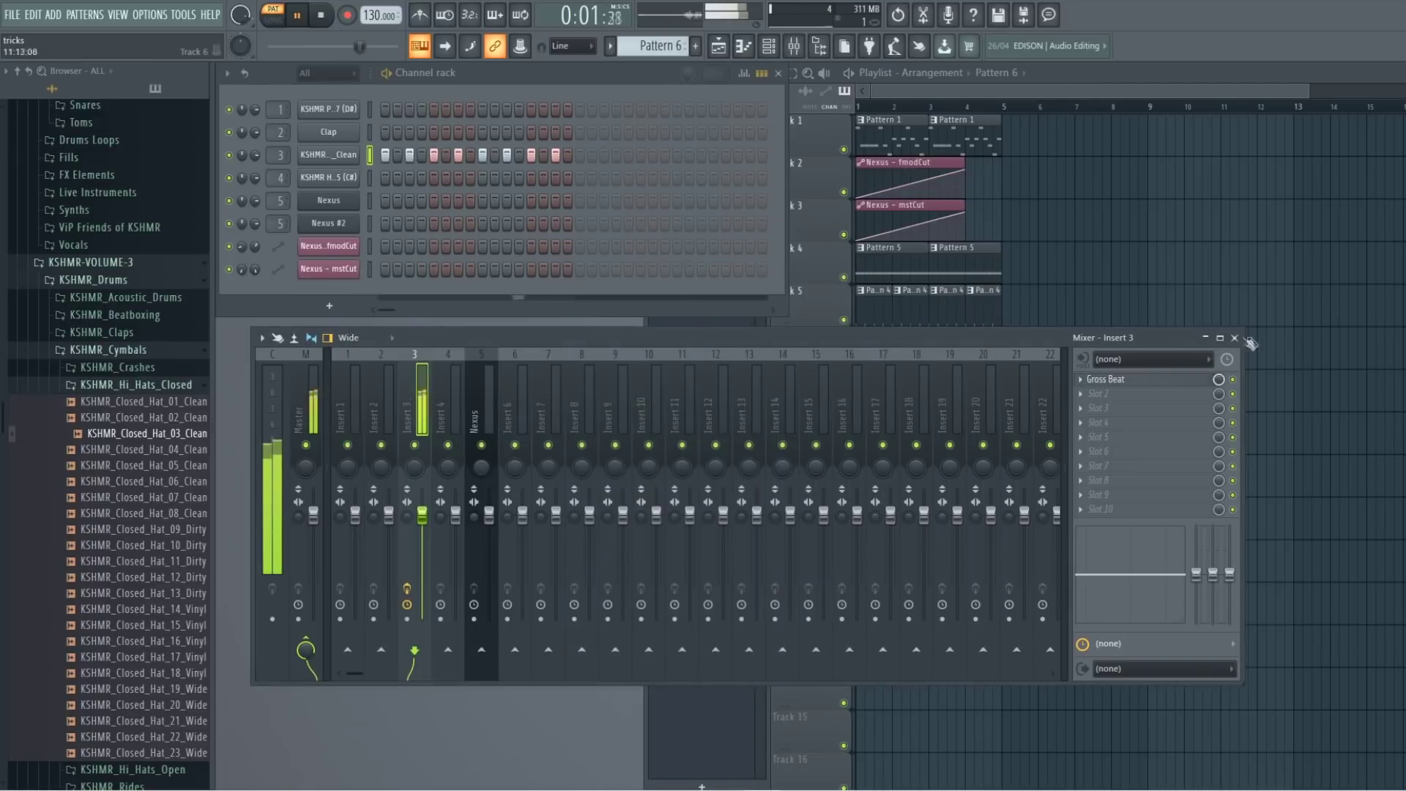
{"action": "key", "text": "space"}
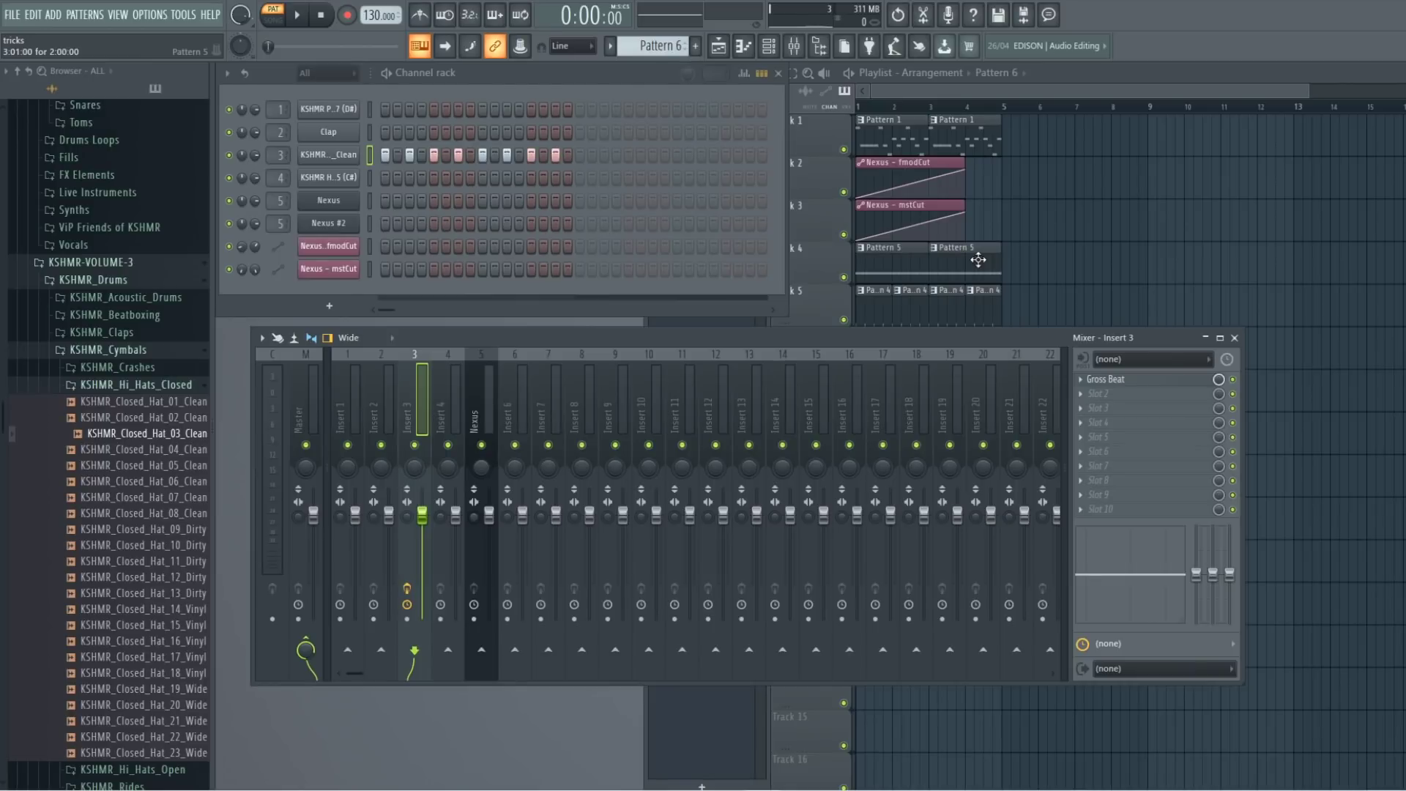
Return to the playlist and play the arrangement in song mode.
{"action": "left_click", "coordinate": [1049, 74]}
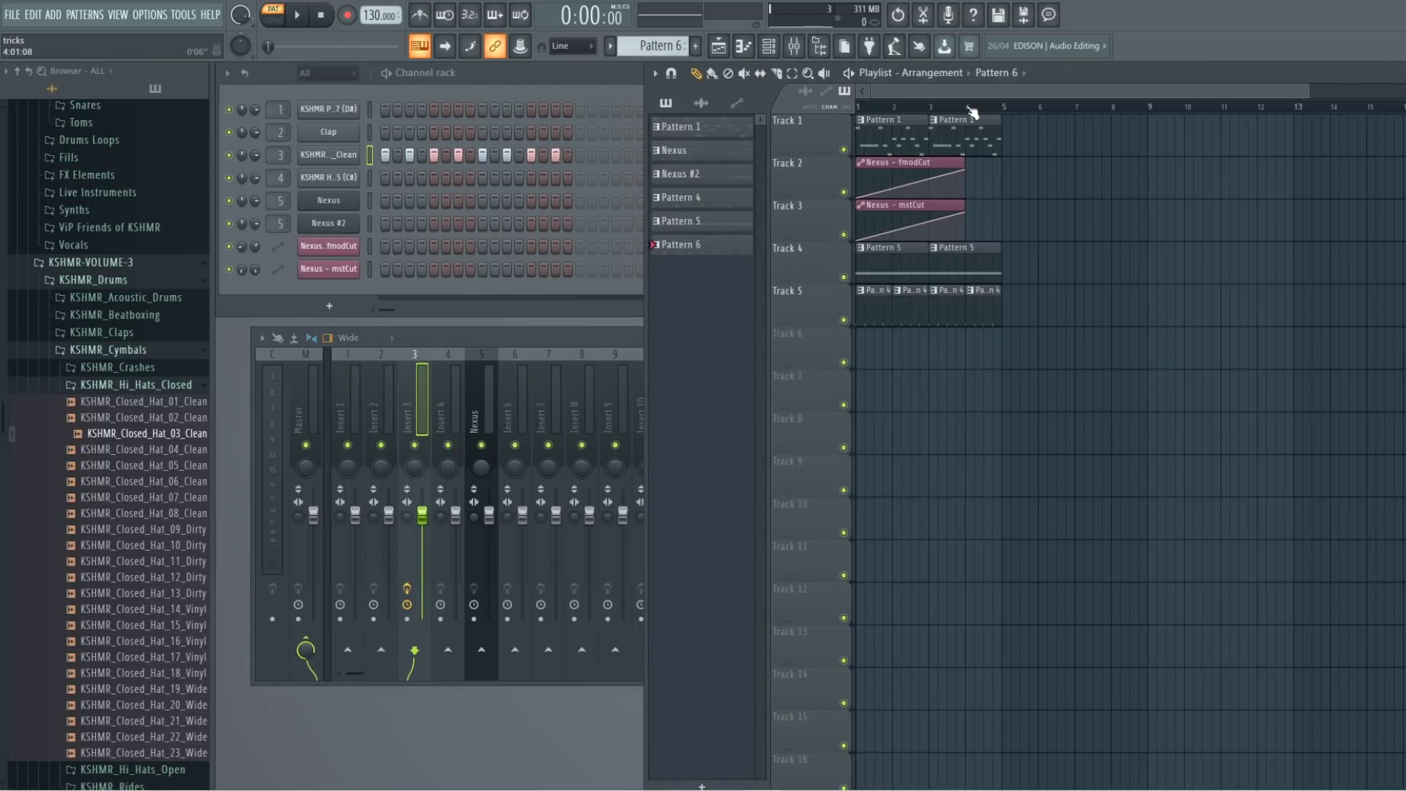
{"action": "key", "text": "space"}
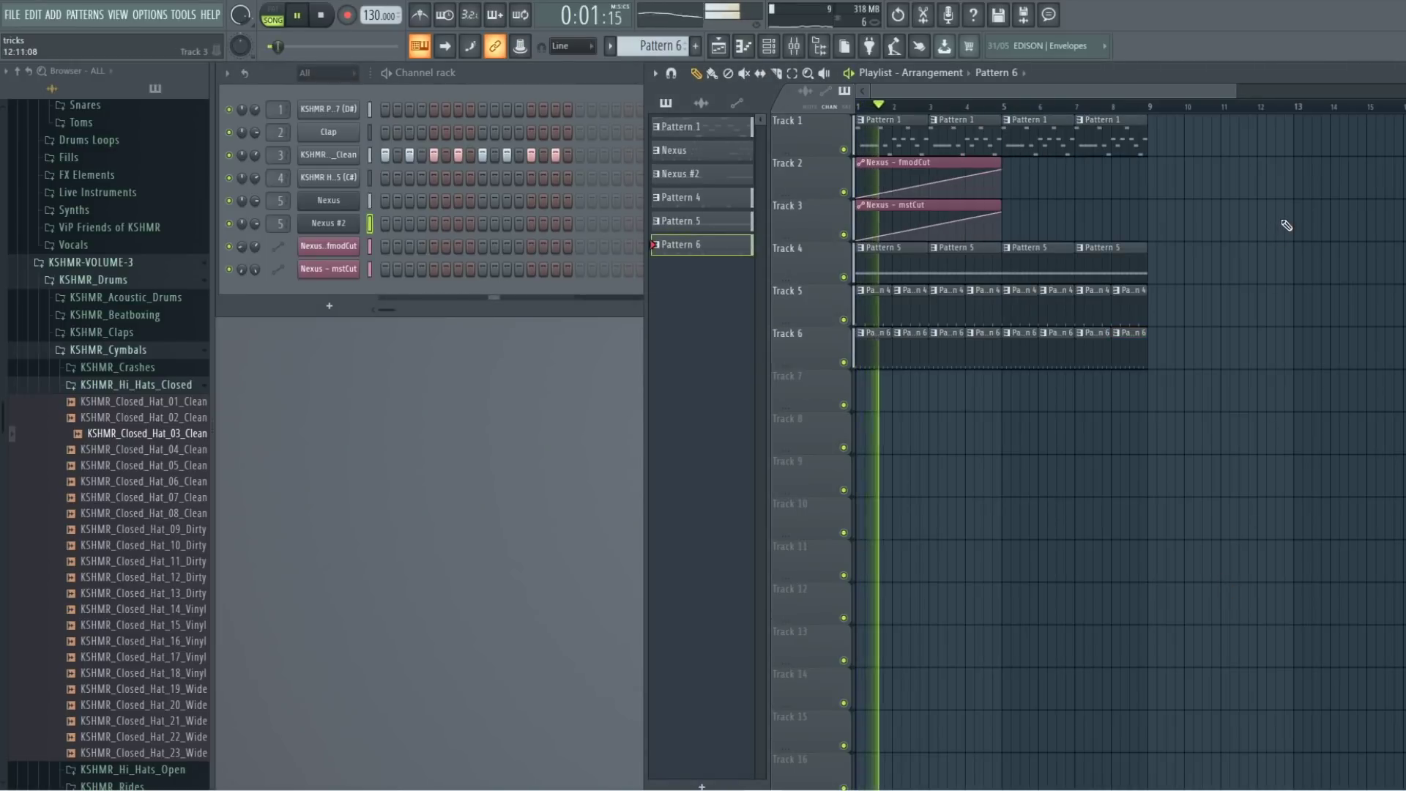